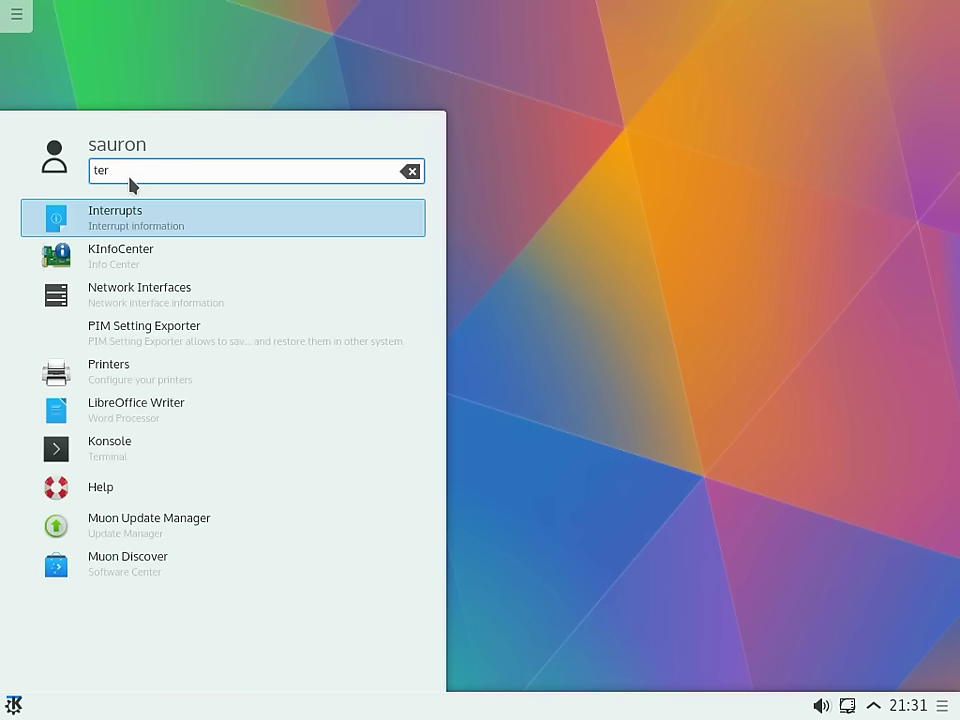
- Launch the Konsole terminal, maximize its window and print the full kernel information with uname -a
{"action": "key", "text": "Return"}
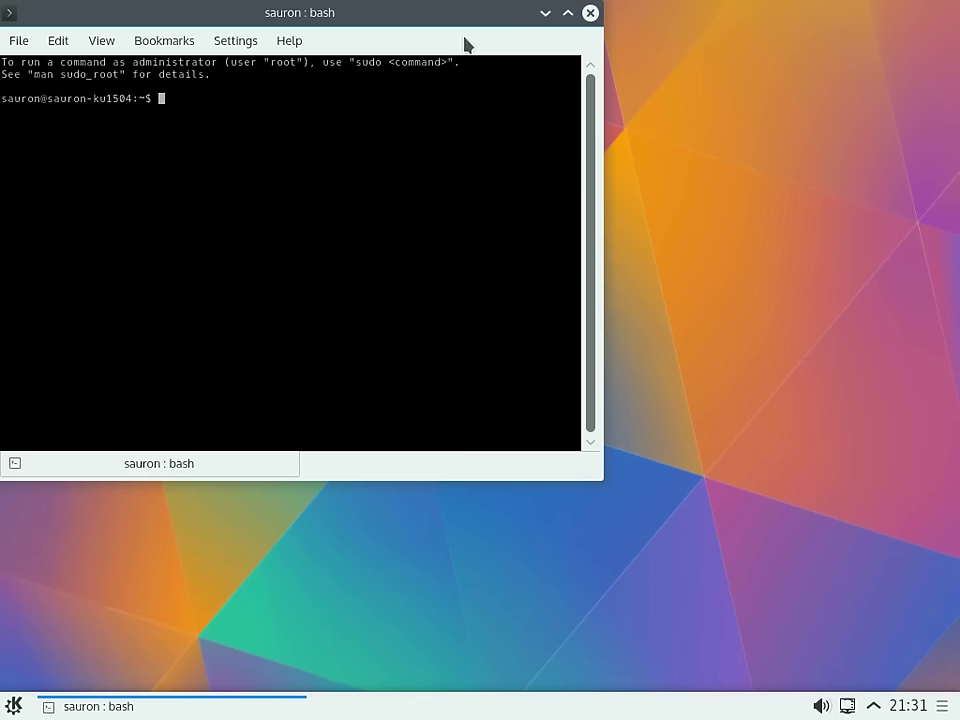
{"action": "left_click", "coordinate": [564, 13]}
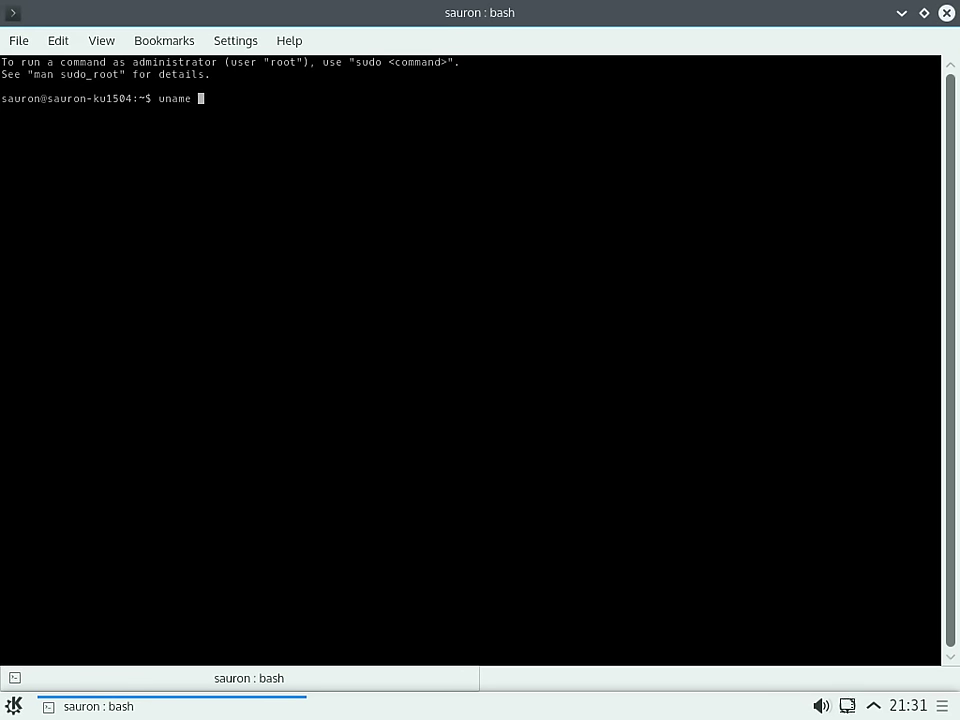
{"action": "key", "text": "Return"}
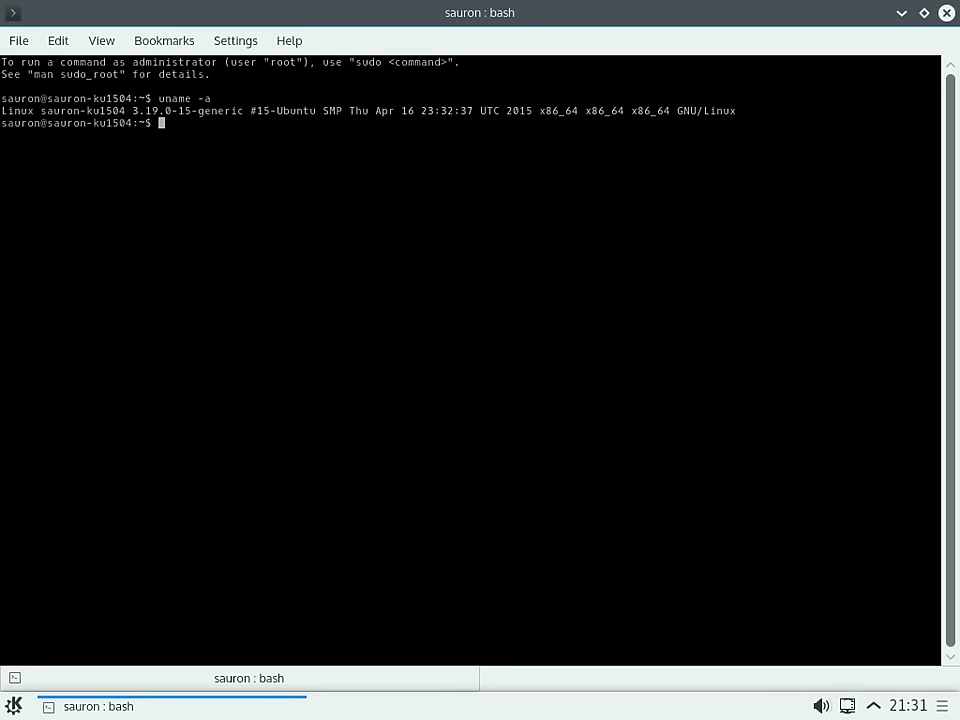
{"action": "key", "text": "Return"}
{"action": "key", "text": "Return"}
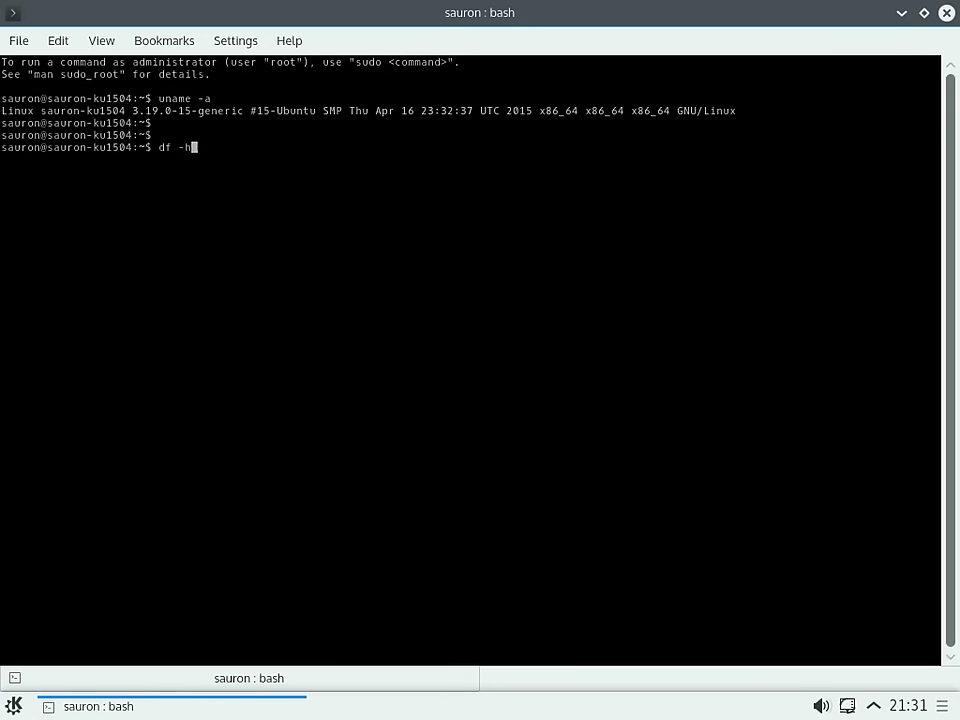
- Show the disk space usage of all file systems in human-readable units with df -h
{"action": "key", "text": "Return"}
{"action": "key", "text": "Return"}
{"action": "key", "text": "Return"}
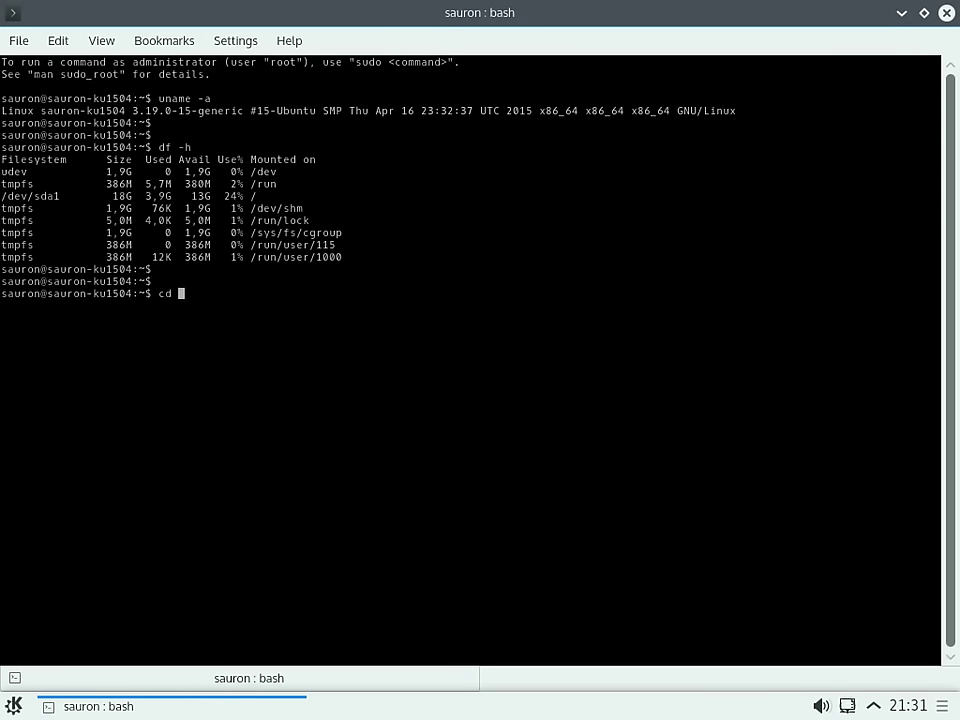
- Change to the root directory / and list all its contents with ls -lart
{"action": "type", "text": "cd /"}
{"action": "key", "text": "Return"}
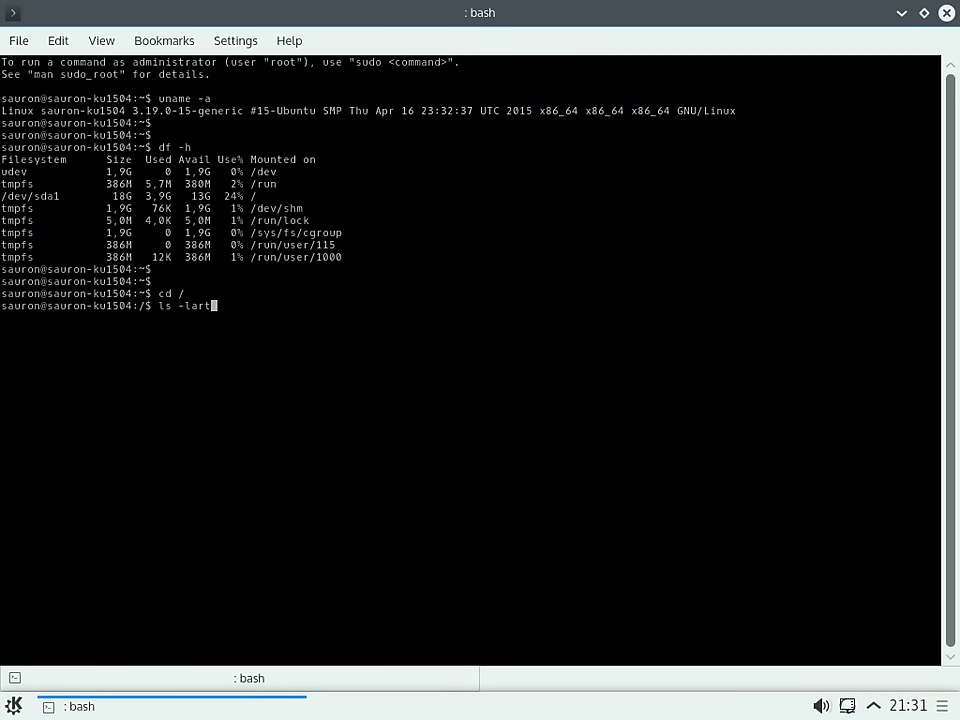
{"action": "key", "text": "Return"}
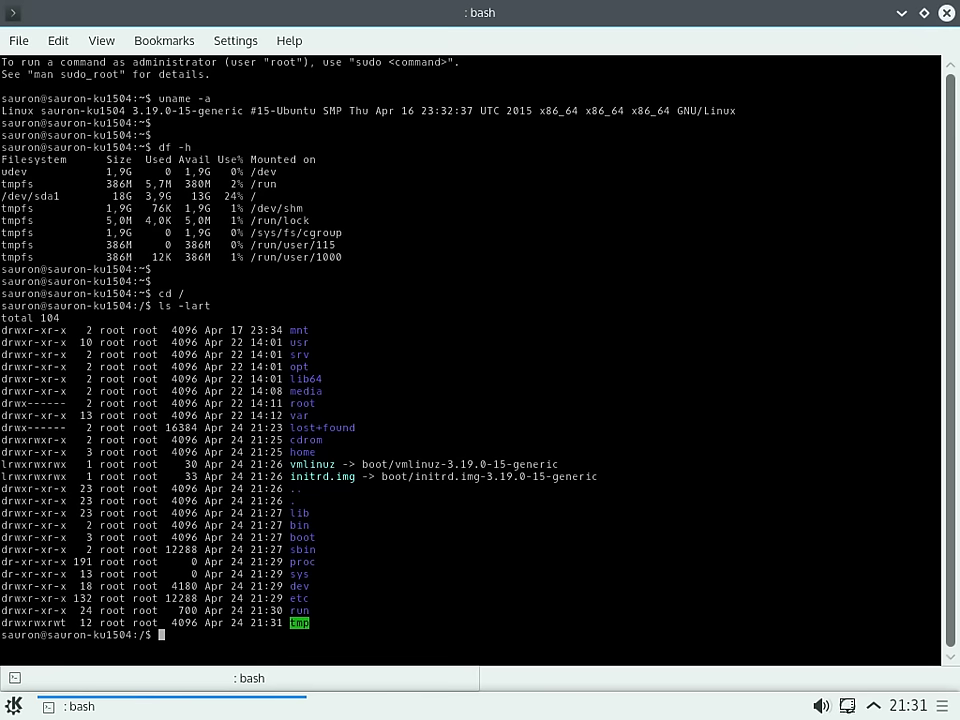
- Display the system's memory and swap usage with the free command
{"action": "key", "text": "Return"}
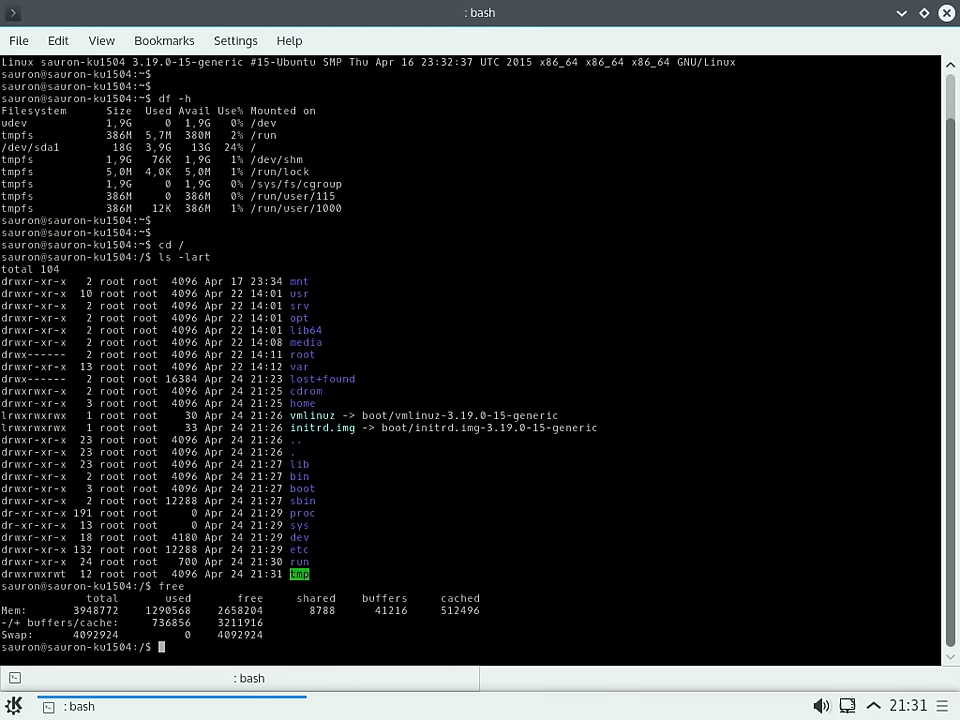
{"action": "key", "text": "Return"}
{"action": "key", "text": "Return"}
{"action": "key", "text": "Return"}
{"action": "key", "text": "Return"}
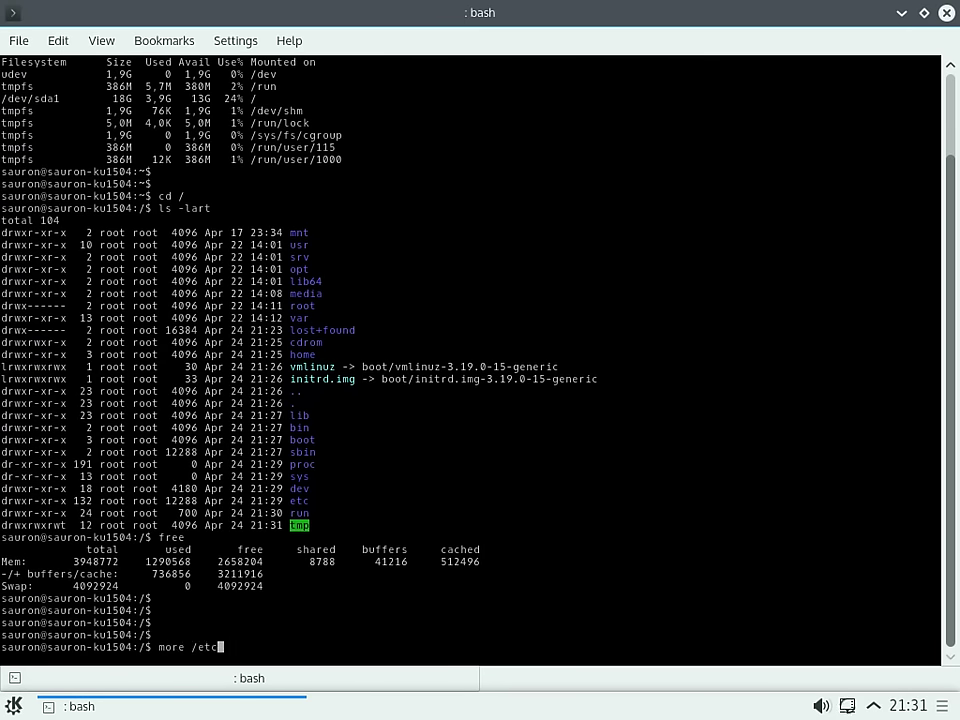
- Show the contents of /etc/os-release with more and examine the distribution details
{"action": "type", "text": "more /etc/os"}
{"action": "key", "text": "Tab"}
{"action": "key", "text": "Return"}
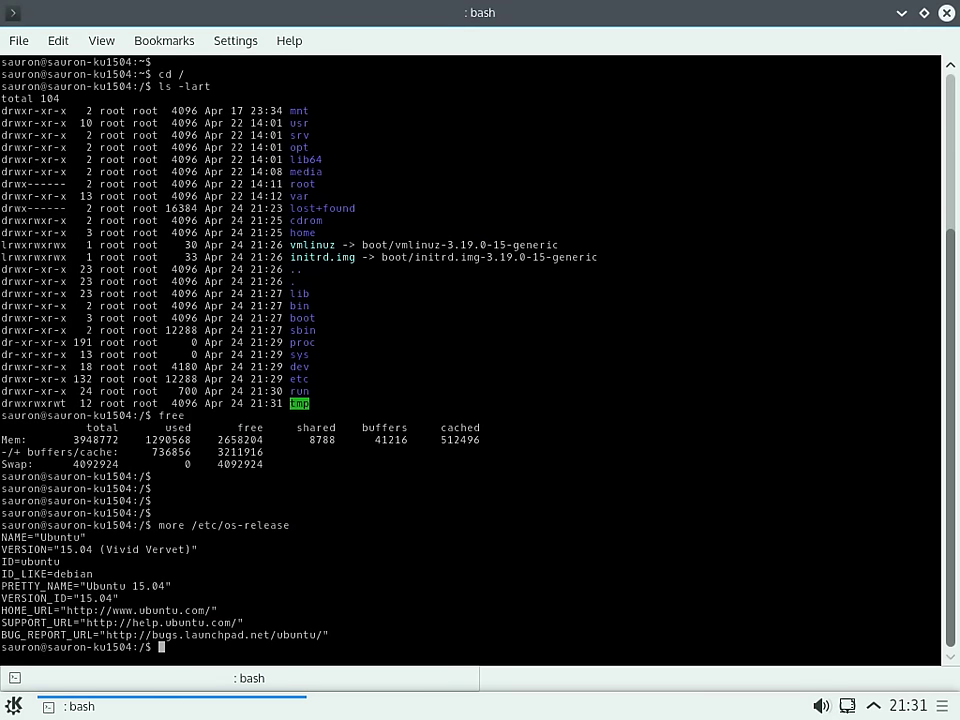
{"action": "key", "text": "Return"}
{"action": "key", "text": "Return"}
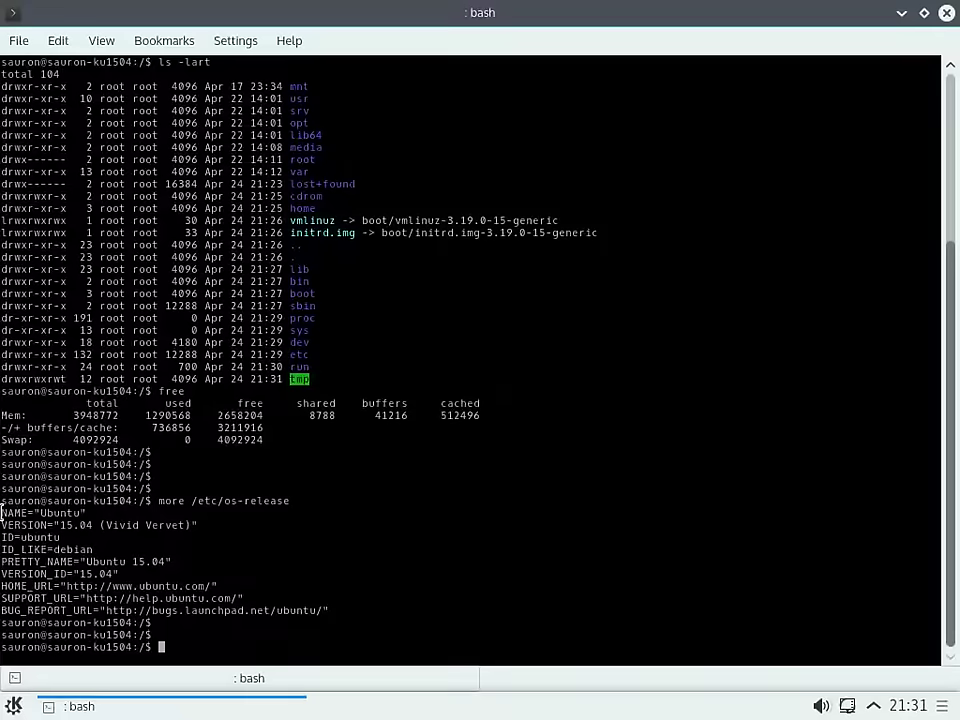
{"action": "left_click_drag", "start_coordinate": [3, 521], "coordinate": [282, 650]}
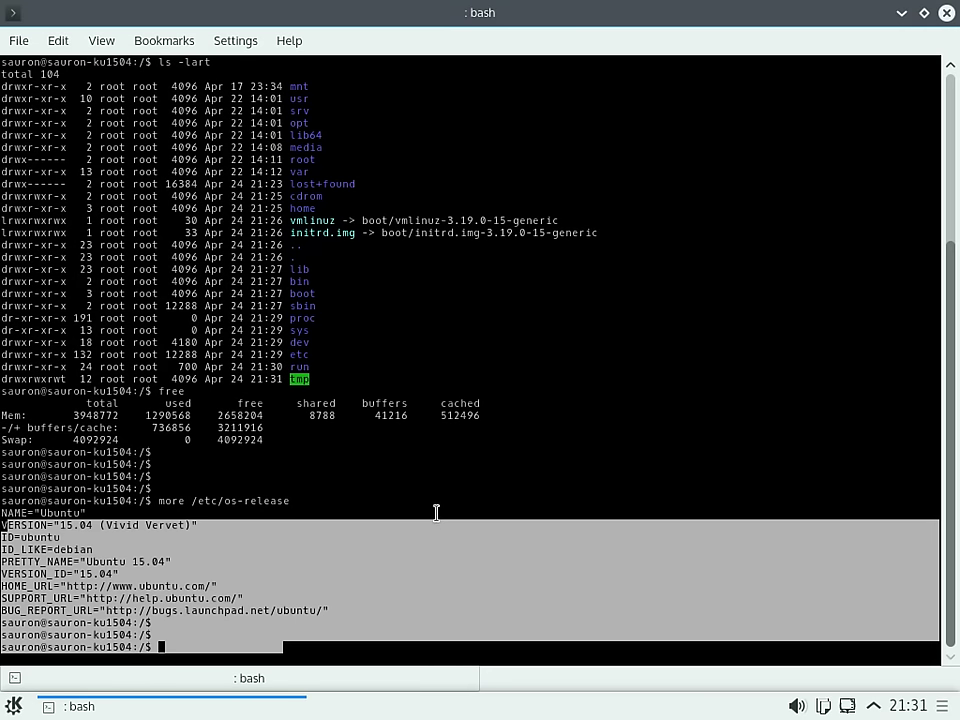
{"action": "left_click", "coordinate": [469, 557]}
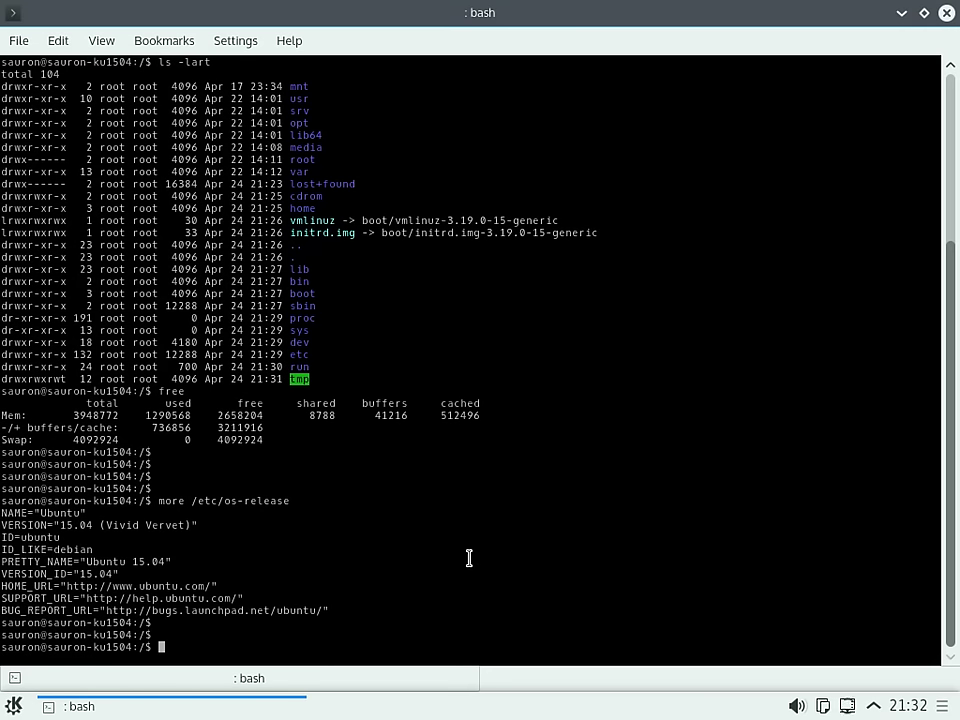
- Run top in the terminal to monitor the running processes
{"action": "key", "text": "BackSpace"}
{"action": "key", "text": "BackSpace"}
{"action": "key", "text": "BackSpace"}
{"action": "type", "text": "op"}
{"action": "key", "text": "Return"}
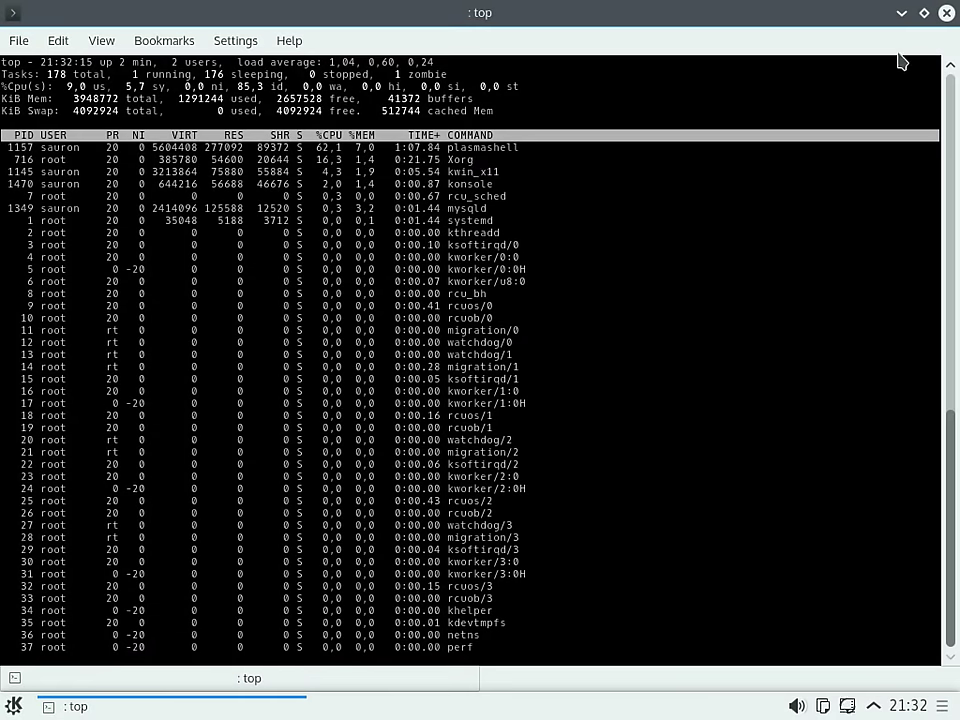
- Minimize the terminal and open System Settings in a maximized window
{"action": "left_click", "coordinate": [901, 12]}
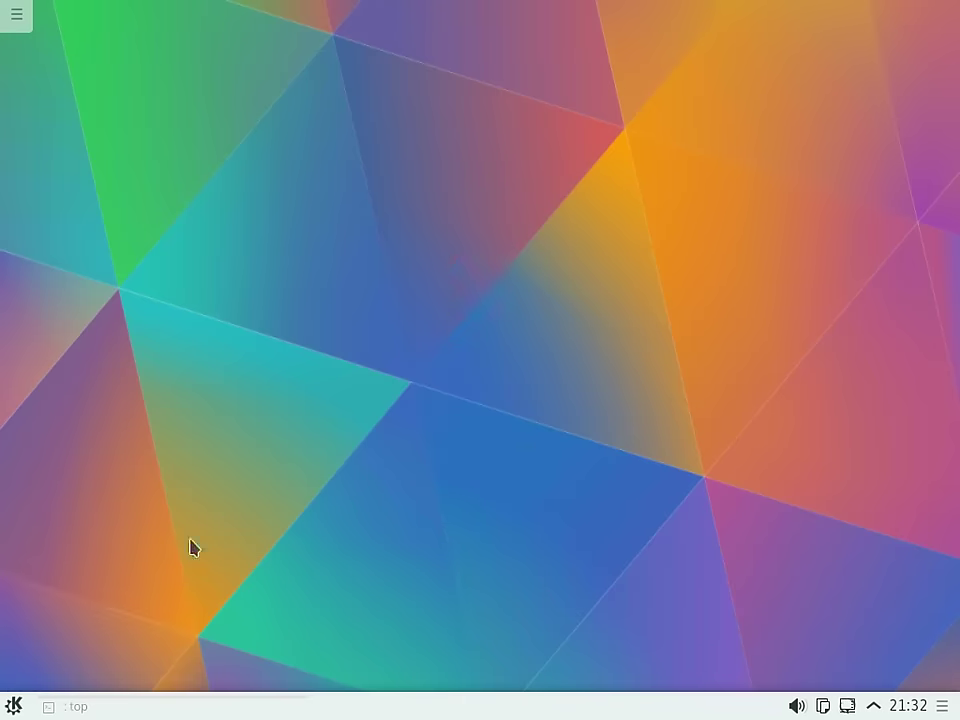
{"action": "left_click", "coordinate": [15, 706]}
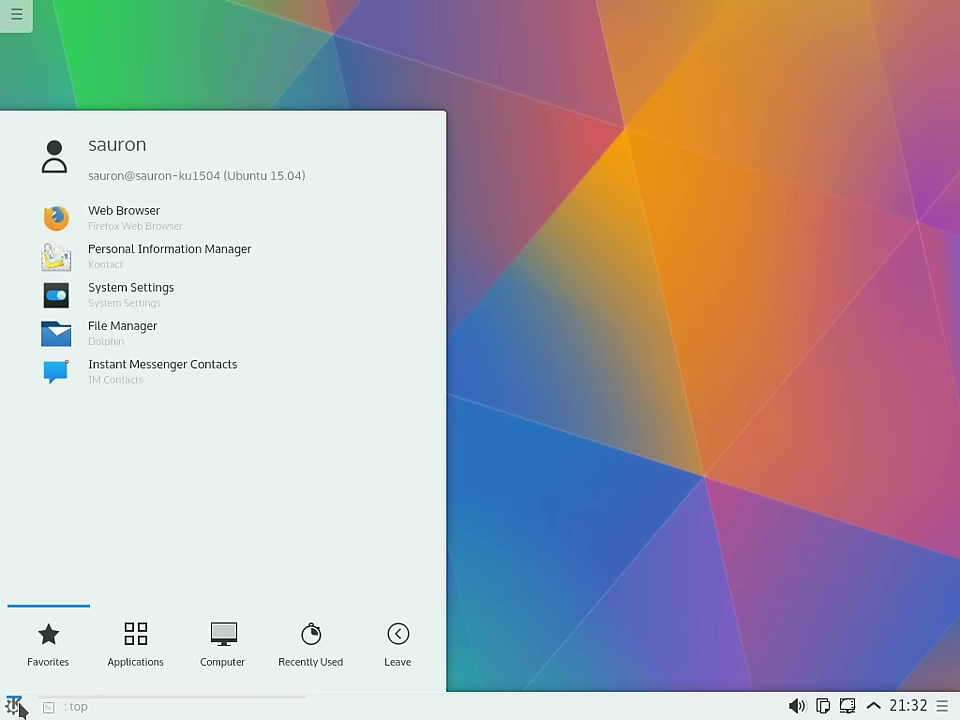
{"action": "left_click", "coordinate": [119, 294]}
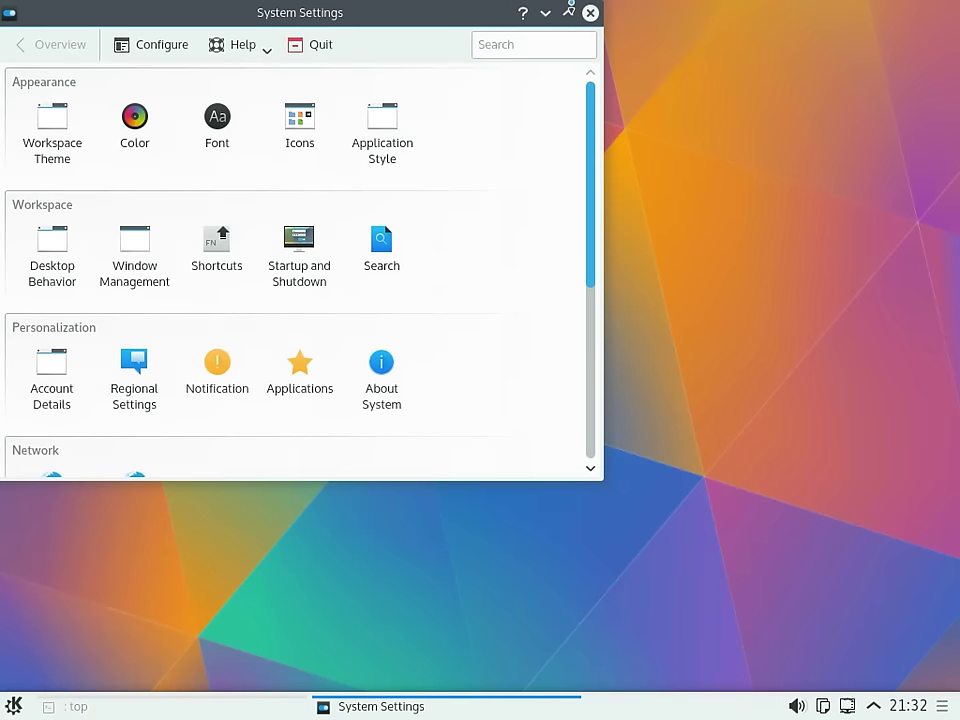
{"action": "left_click", "coordinate": [568, 12]}
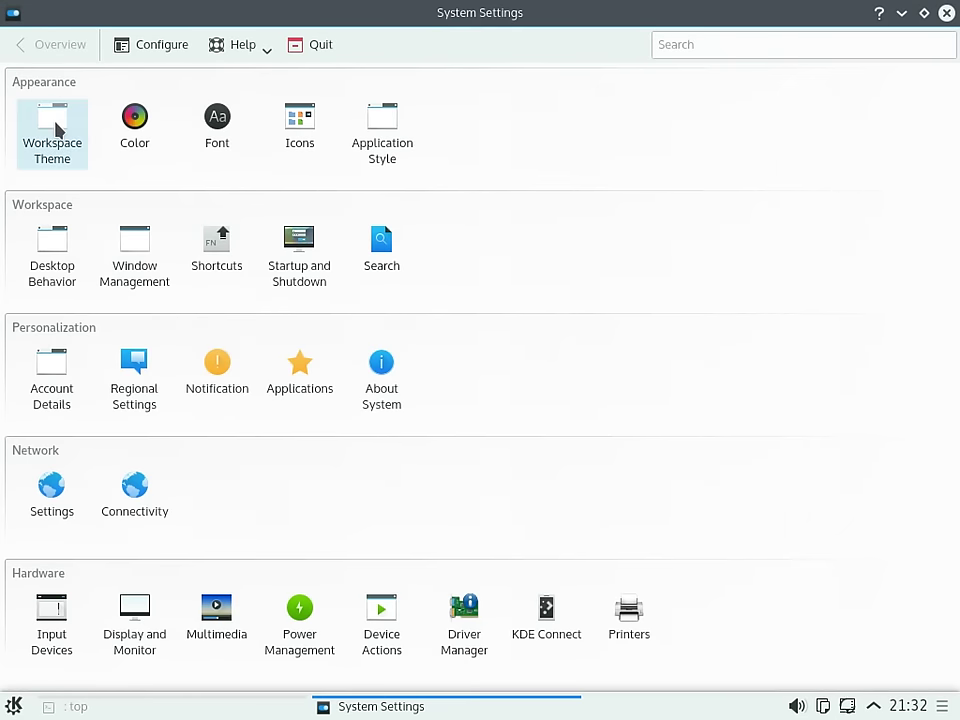
- In the Workspace Theme settings, choose the Contrast Large mouse cursor theme and apply the change
{"action": "left_click", "coordinate": [55, 128]}
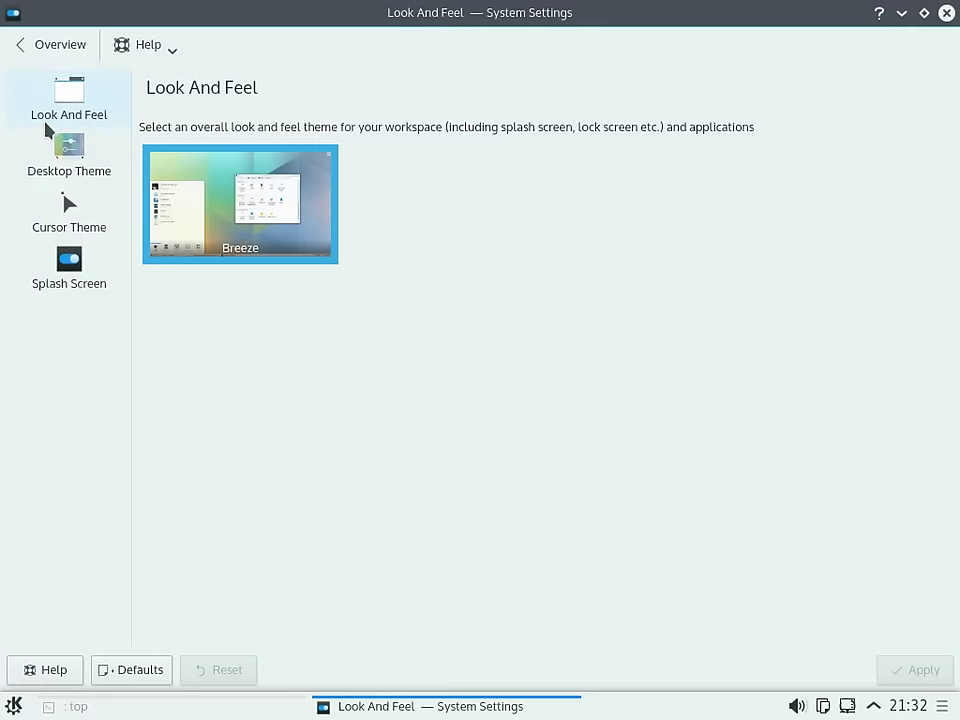
{"action": "left_click", "coordinate": [60, 145]}
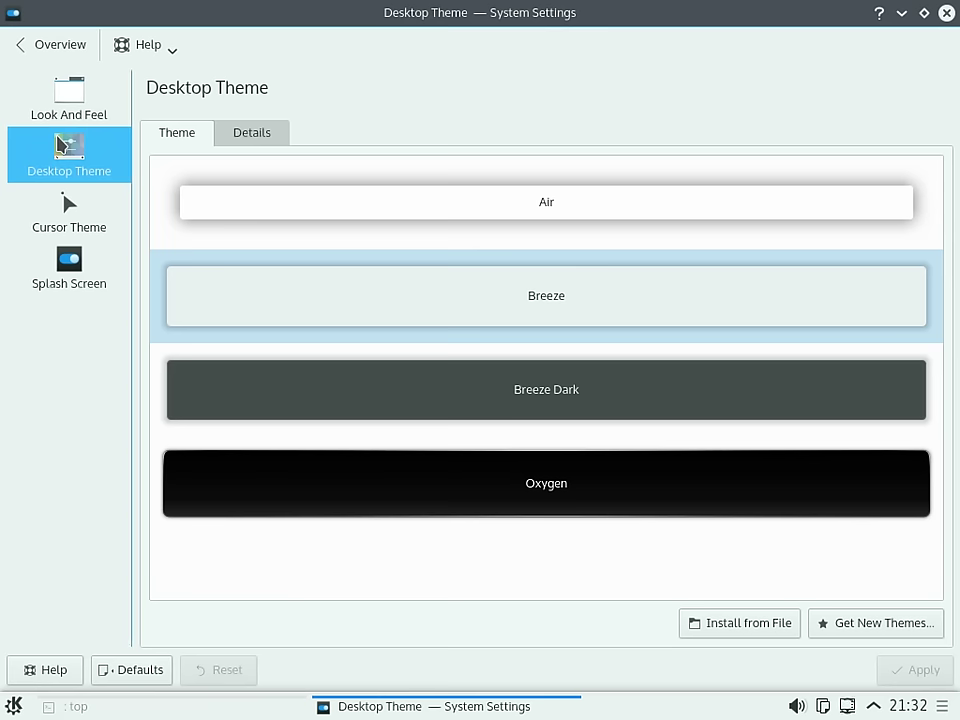
{"action": "left_click", "coordinate": [85, 222]}
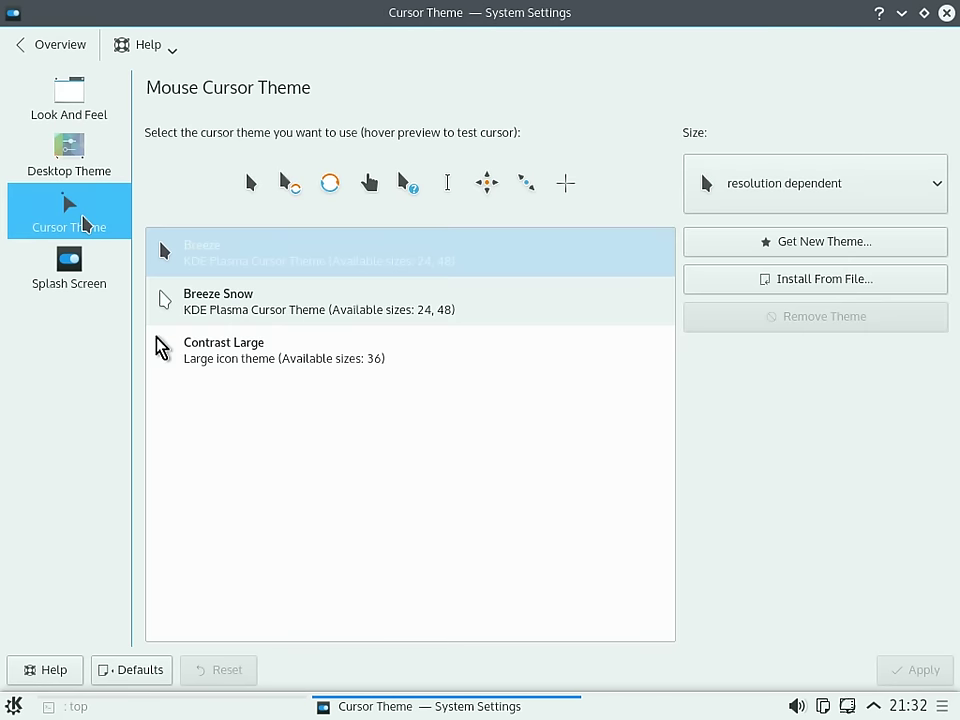
{"action": "left_click", "coordinate": [213, 292]}
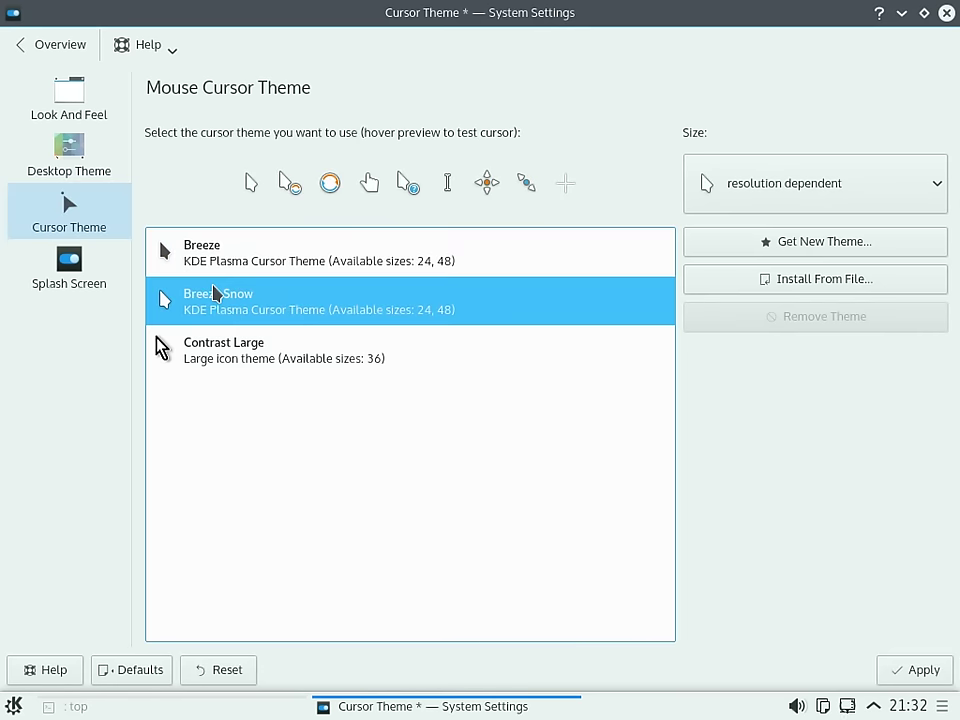
{"action": "left_click", "coordinate": [210, 349]}
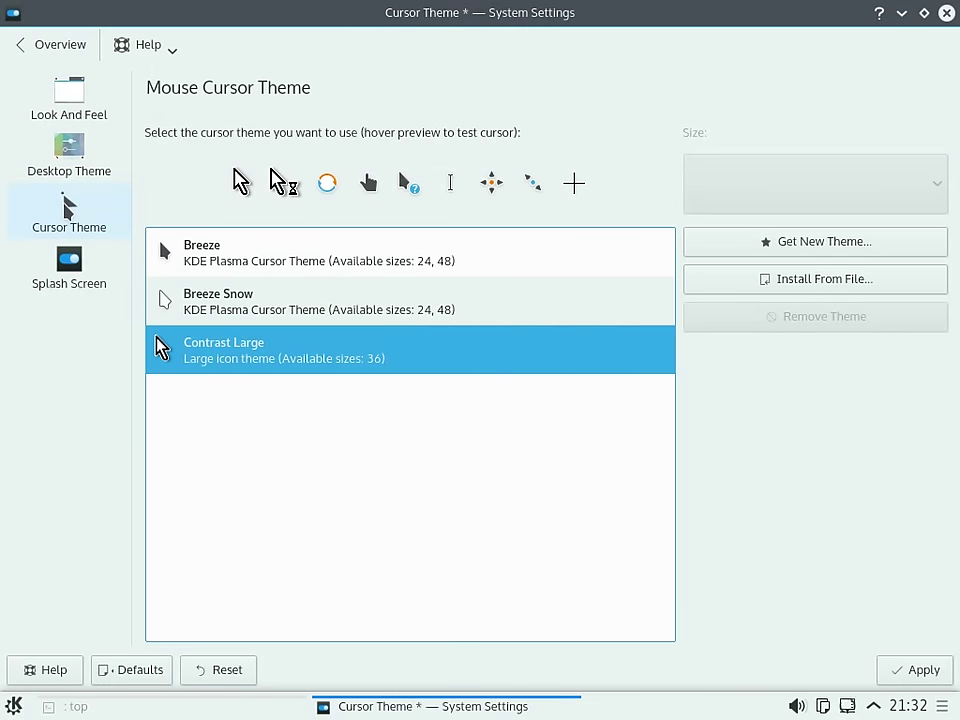
{"action": "left_click", "coordinate": [50, 272]}
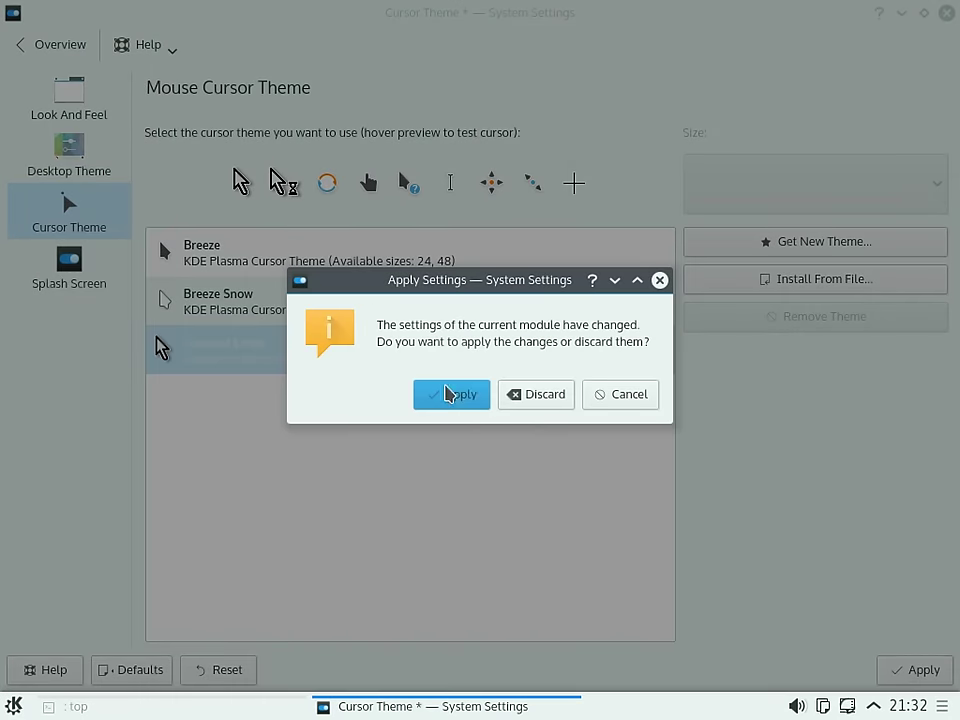
{"action": "left_click", "coordinate": [448, 393]}
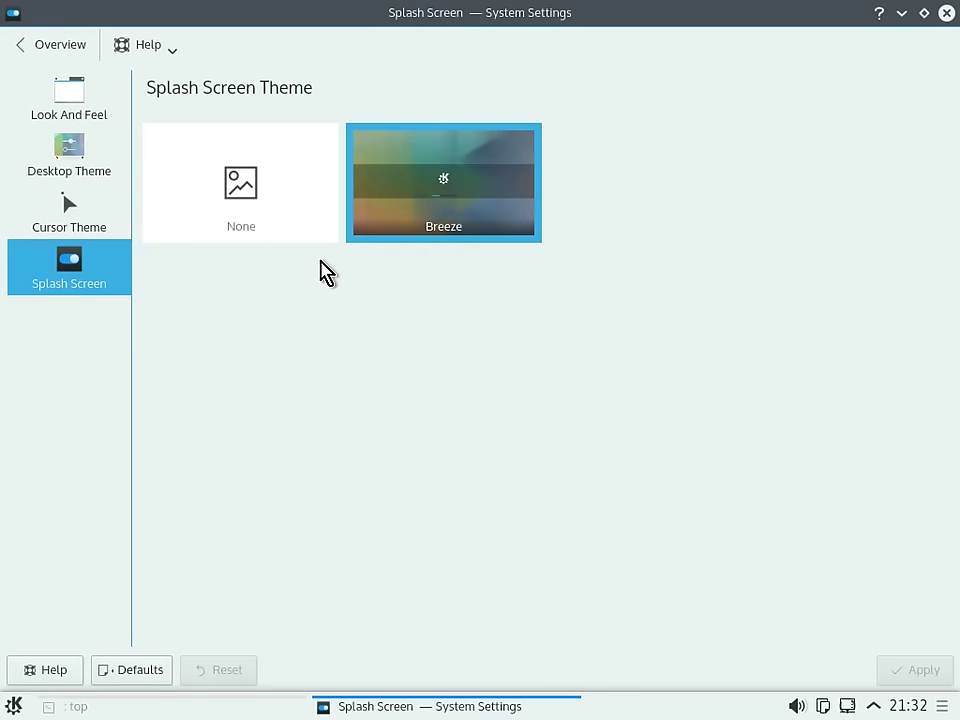
- View the available application color schemes and return to the settings overview
{"action": "left_click", "coordinate": [60, 55]}
{"action": "left_click", "coordinate": [134, 130]}
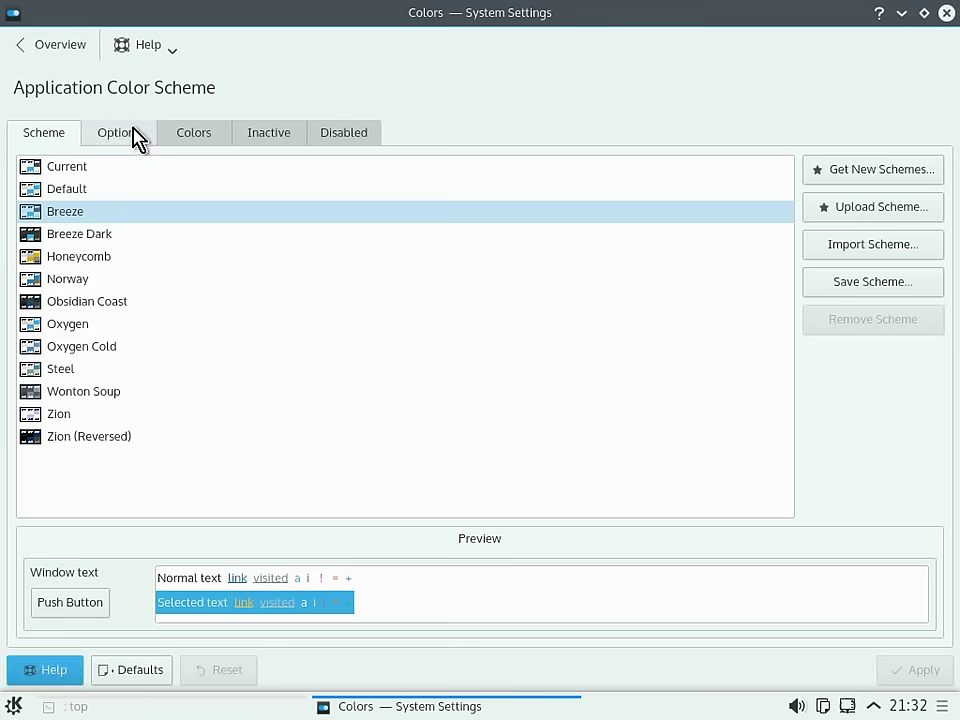
{"action": "left_click", "coordinate": [56, 44]}
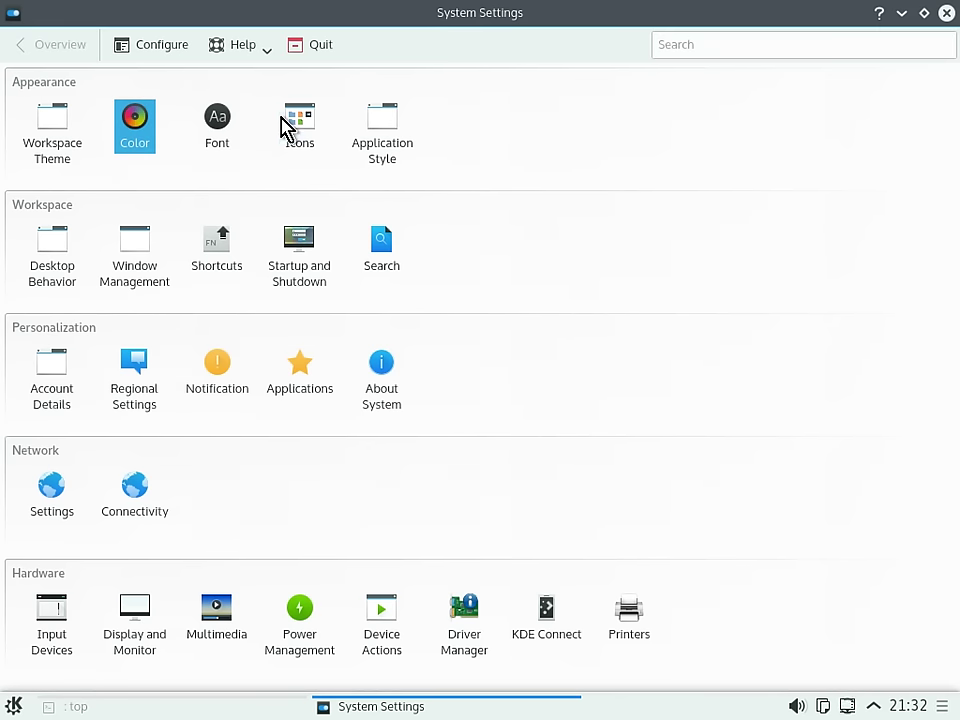
- Preview the Fusion and Oxygen widget styles in the Application Style settings and switch back to Breeze
{"action": "left_click", "coordinate": [381, 134]}
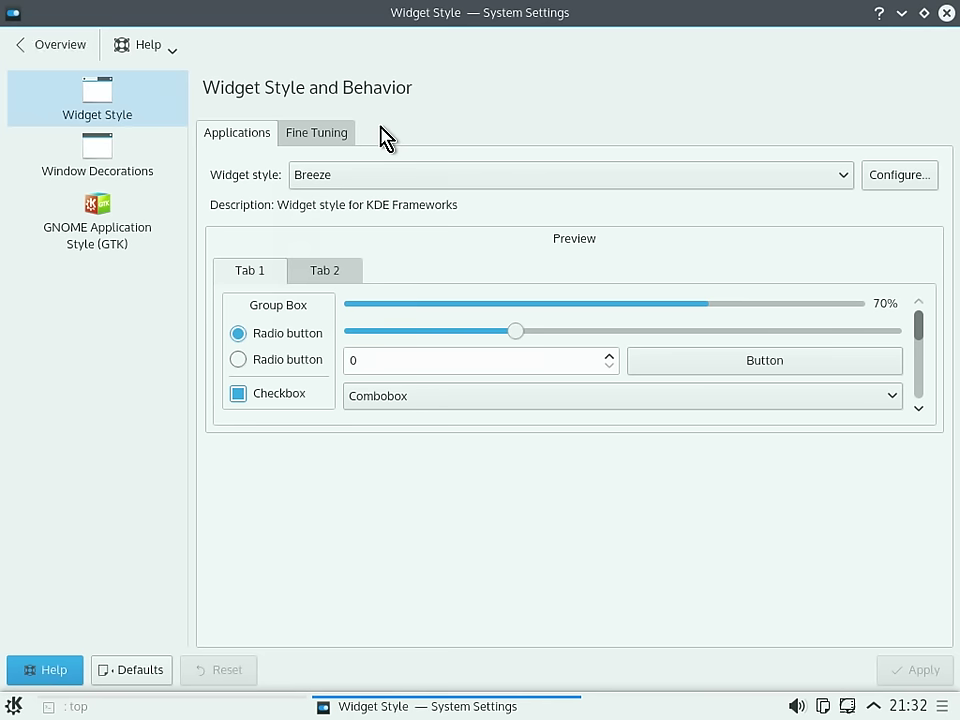
{"action": "left_click", "coordinate": [314, 176]}
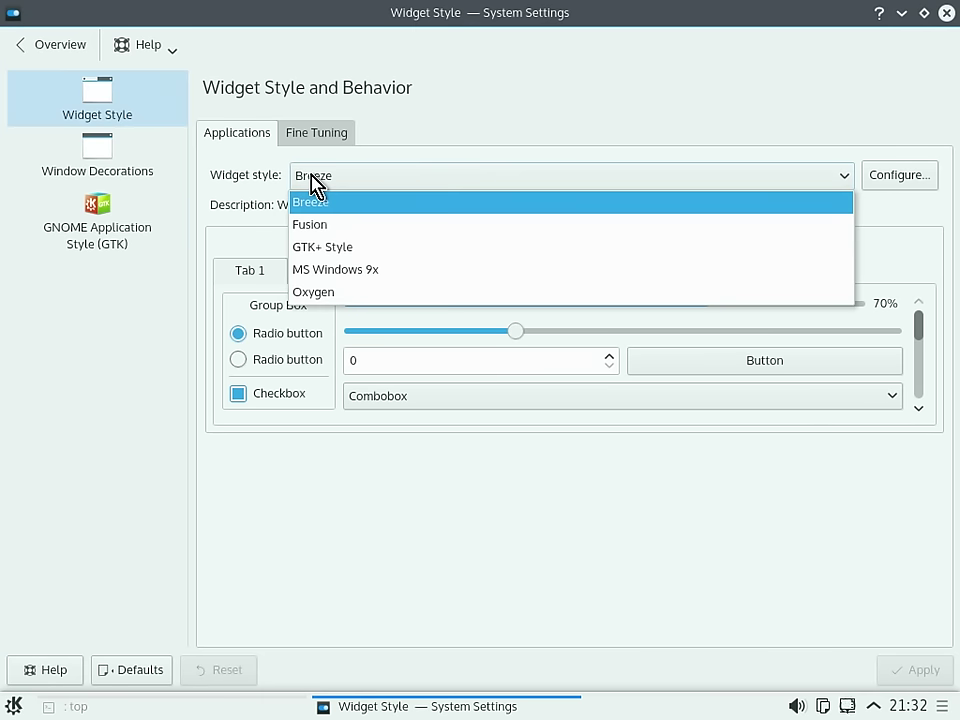
{"action": "left_click", "coordinate": [311, 226]}
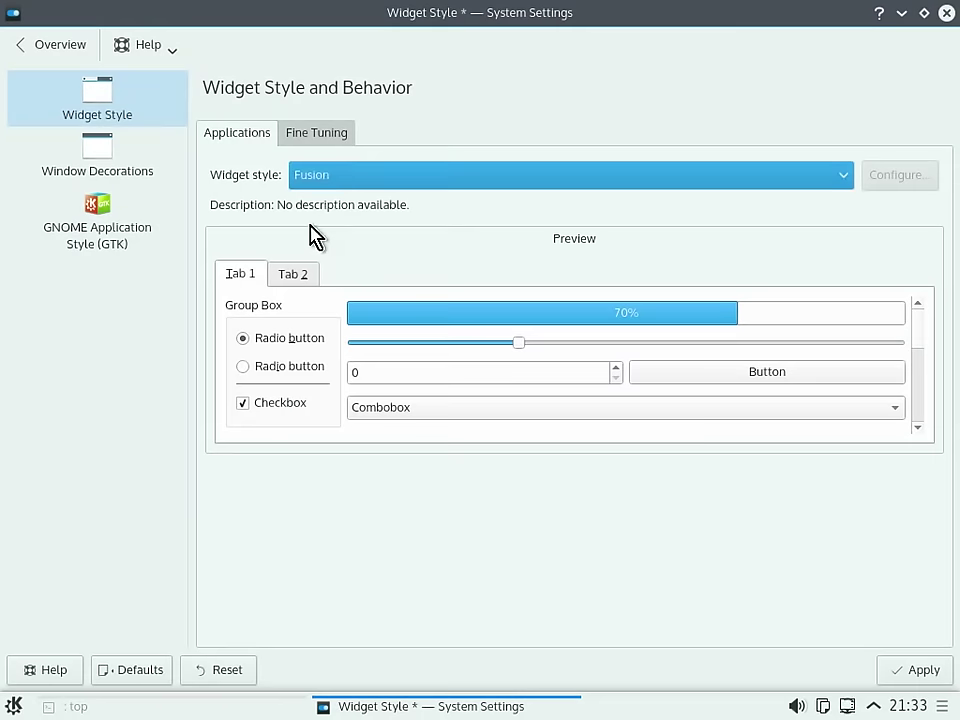
{"action": "left_click", "coordinate": [326, 180]}
{"action": "left_click", "coordinate": [313, 293]}
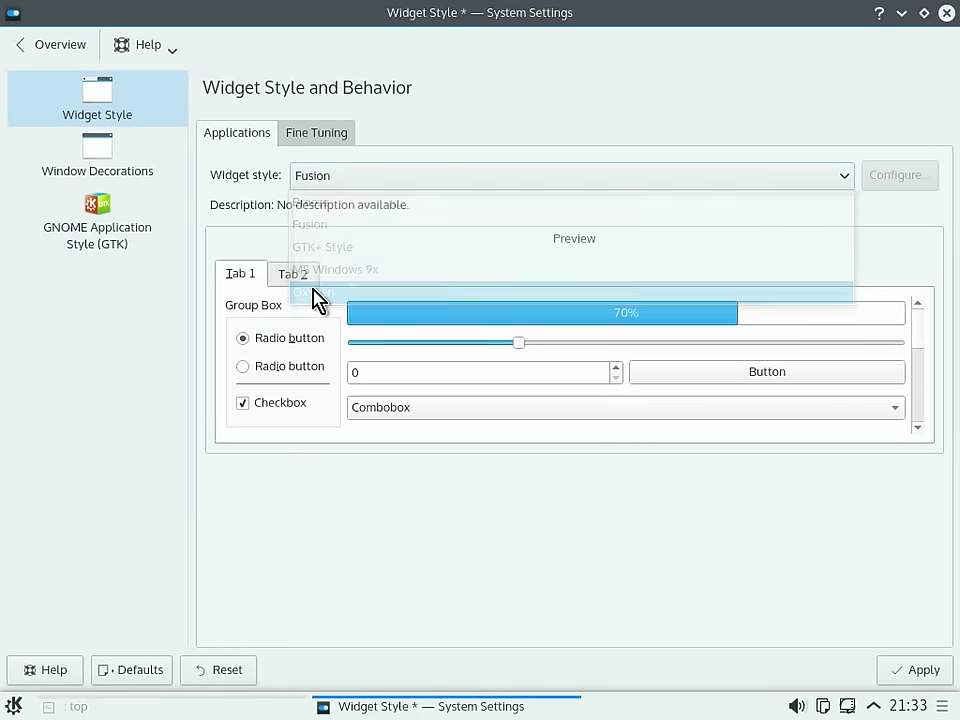
{"action": "left_click", "coordinate": [330, 182]}
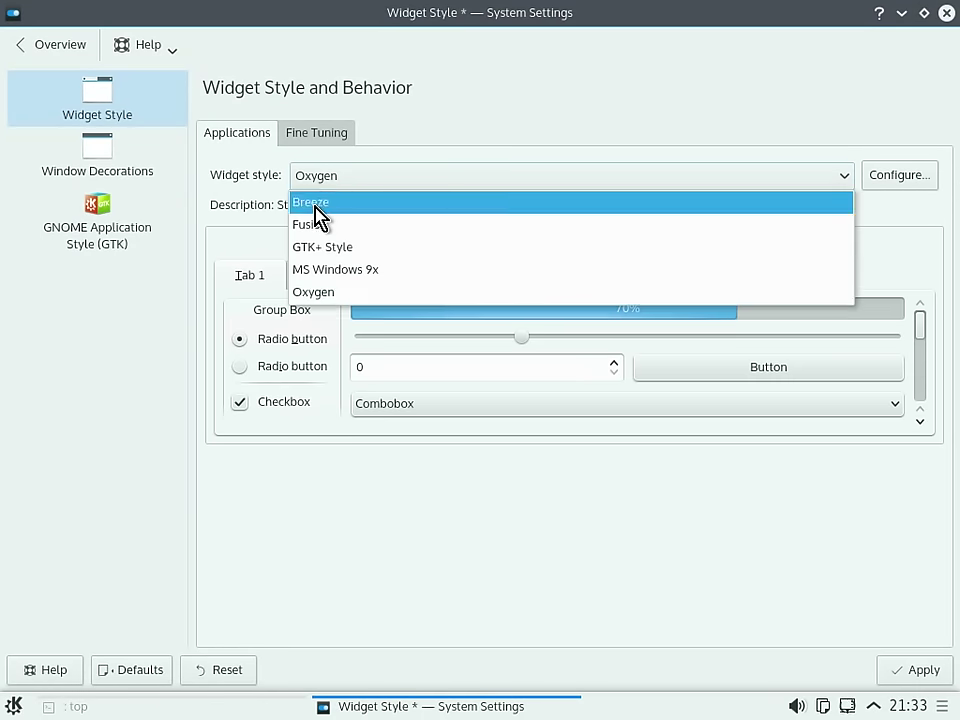
{"action": "left_click", "coordinate": [314, 207]}
{"action": "left_click", "coordinate": [50, 45]}
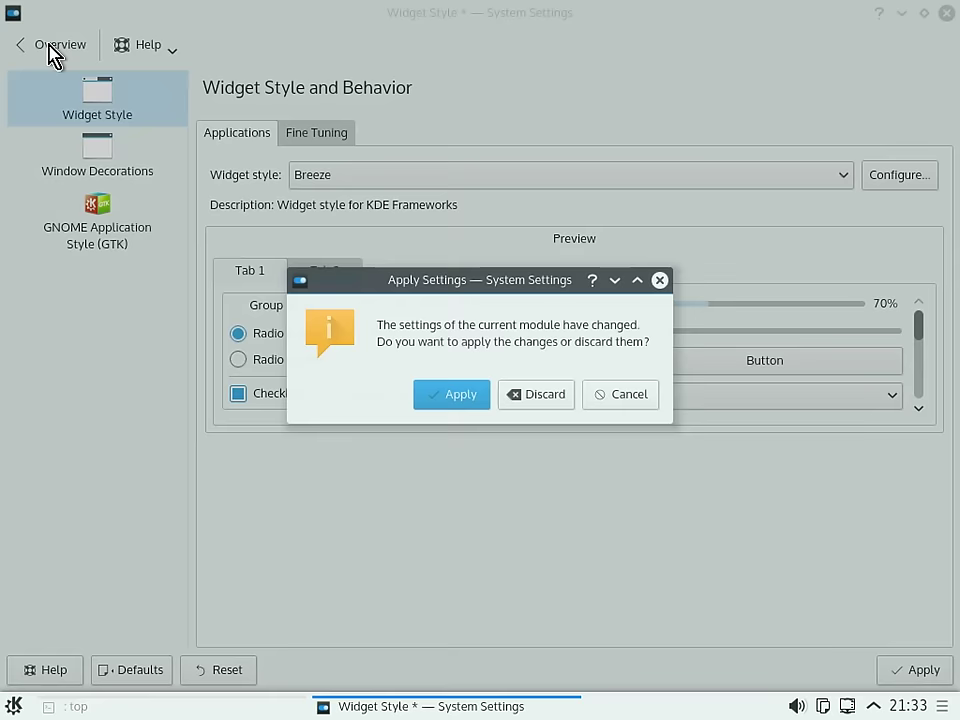
{"action": "key", "text": "Tab"}
{"action": "key", "text": "Return"}
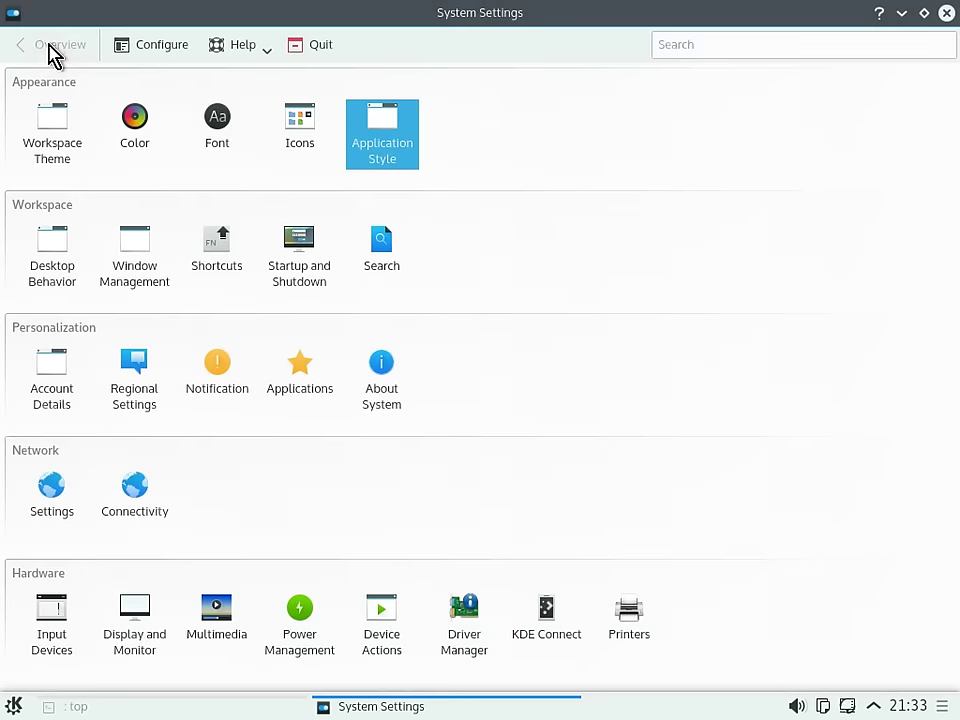
- Review the Desktop Behavior pages from Workspace and Desktop Effects through Screen Edges, Screen Locking and Virtual Desktops, and return to the overview
{"action": "left_click", "coordinate": [56, 258]}
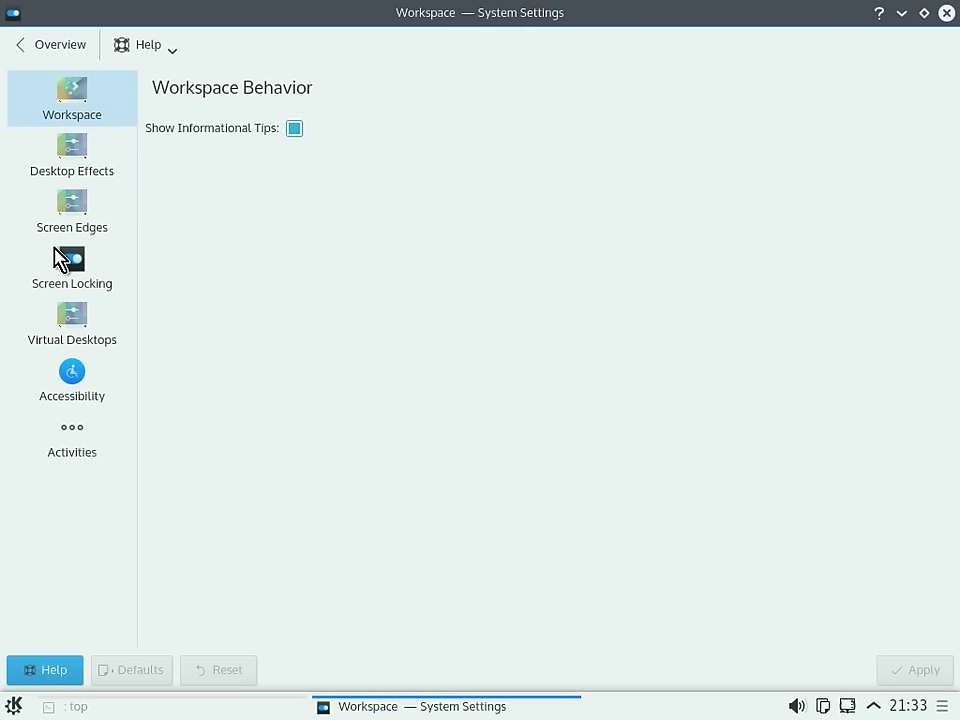
{"action": "left_click", "coordinate": [96, 143]}
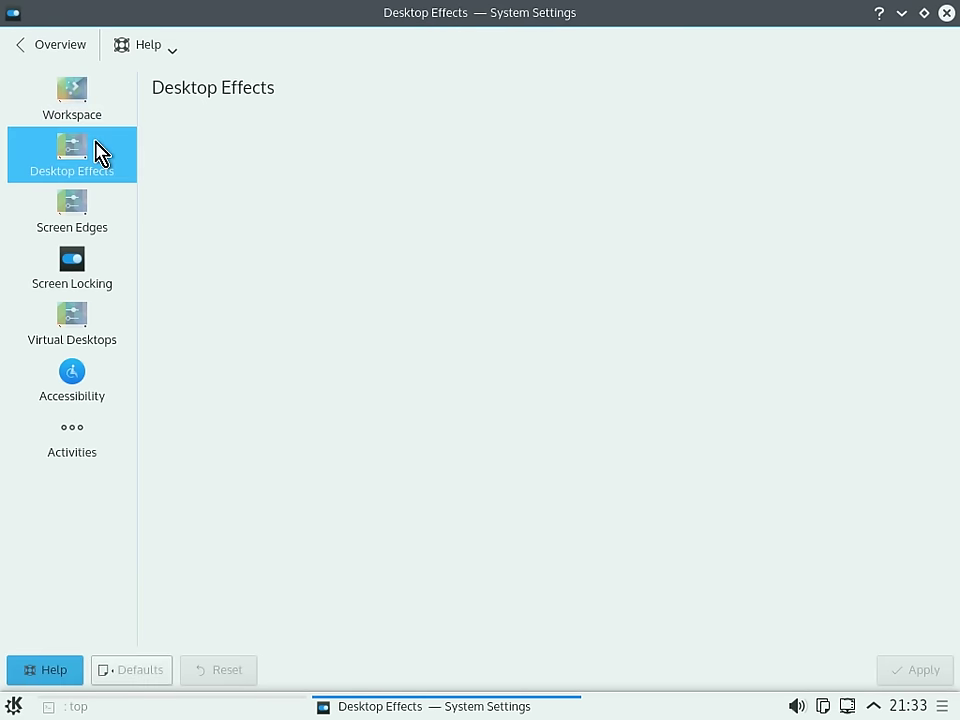
{"action": "key", "text": "Down"}
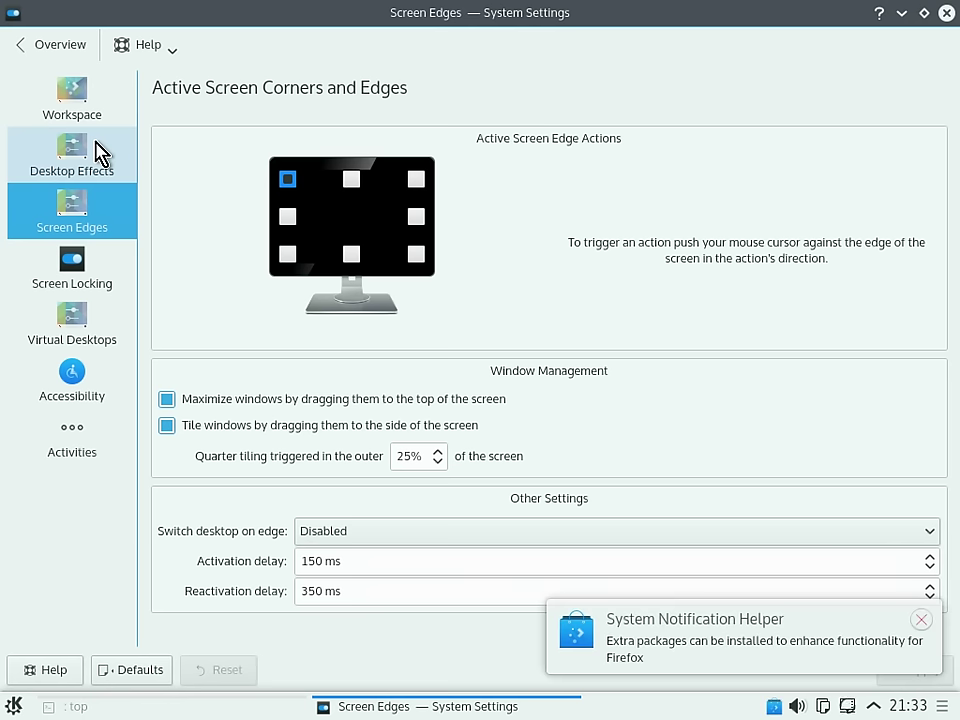
{"action": "key", "text": "Down"}
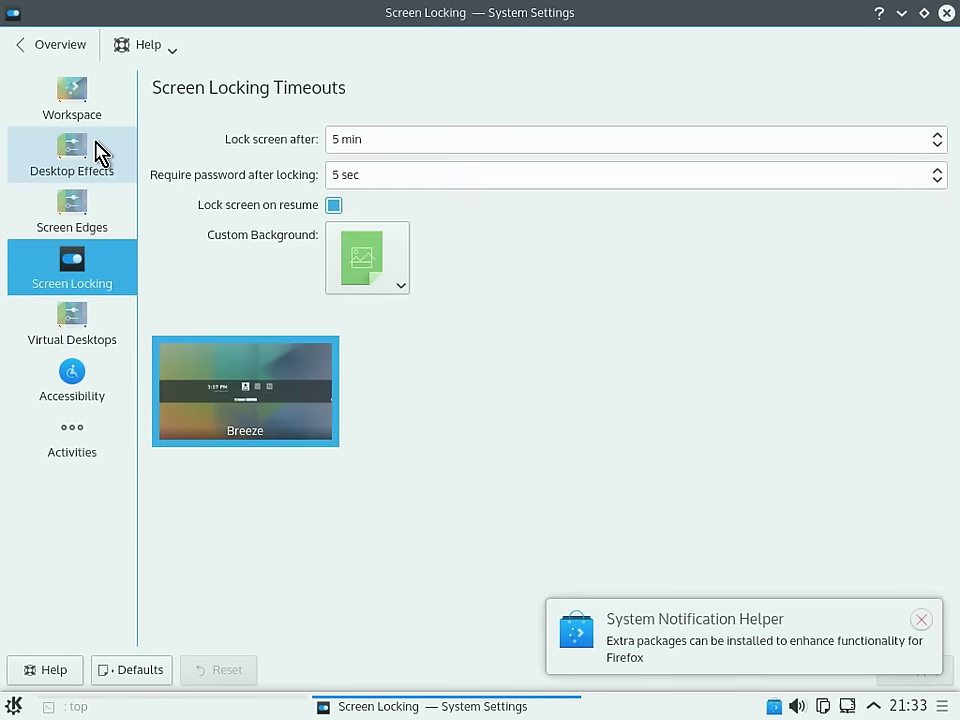
{"action": "key", "text": "Down"}
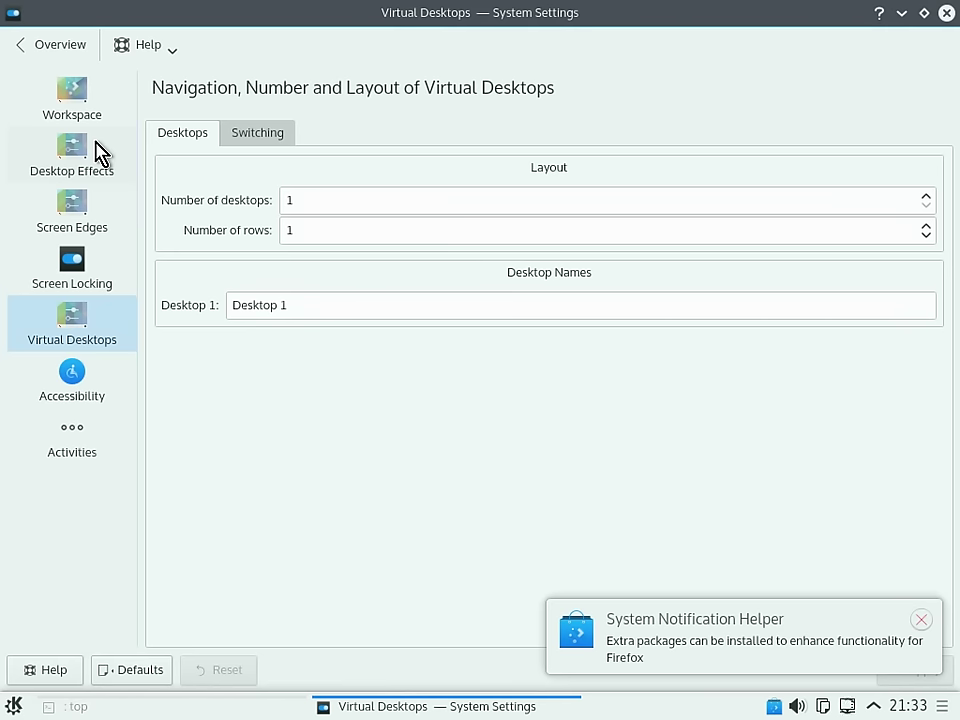
{"action": "left_click", "coordinate": [60, 56]}
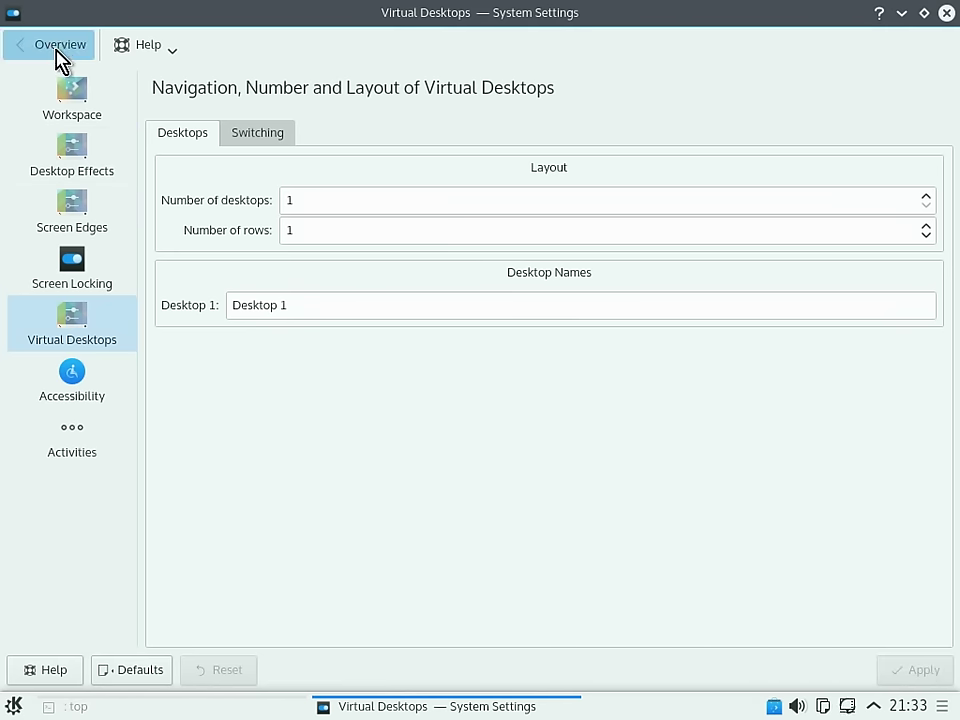
- Look through the Window Management pages for window behavior, task switcher, KWin scripts and window rules, and return to the overview
{"action": "left_click", "coordinate": [137, 272]}
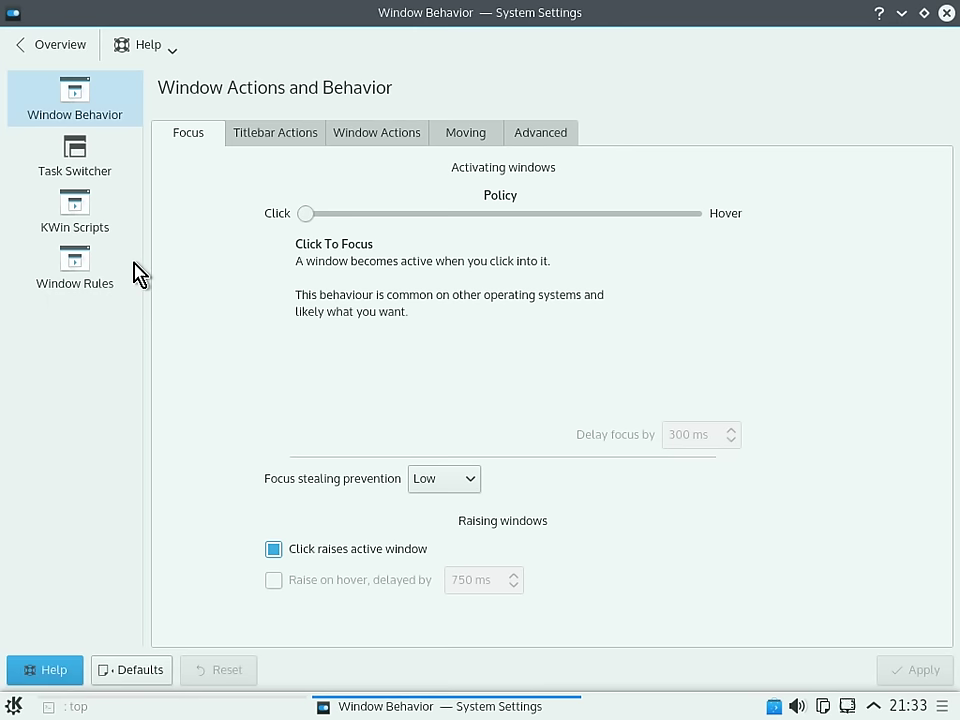
{"action": "left_click", "coordinate": [84, 164]}
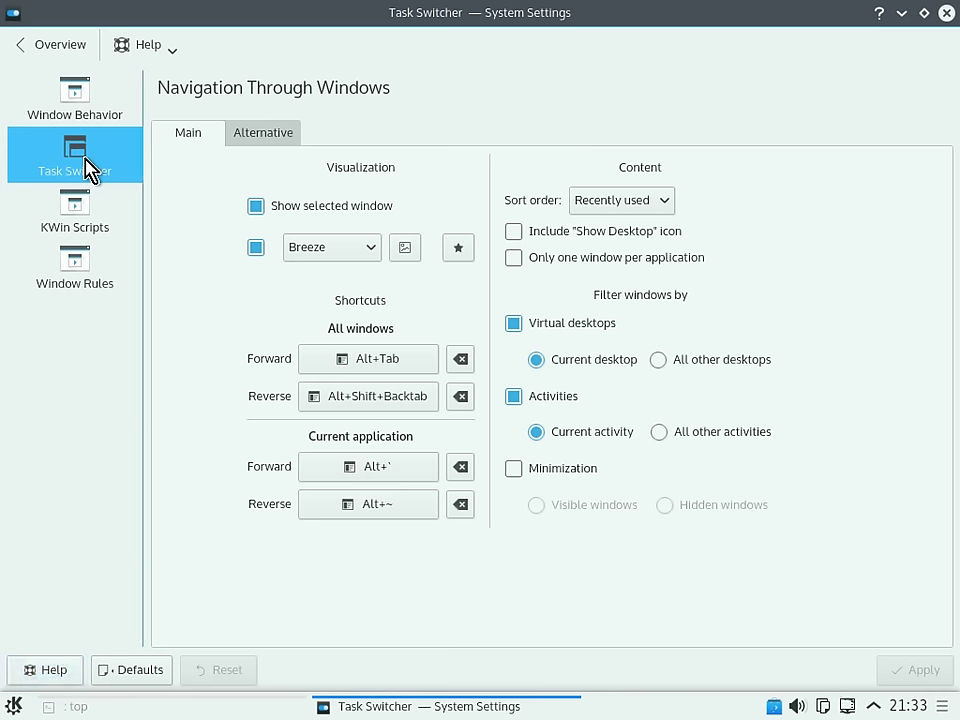
{"action": "left_click", "coordinate": [75, 212]}
{"action": "left_click", "coordinate": [72, 268]}
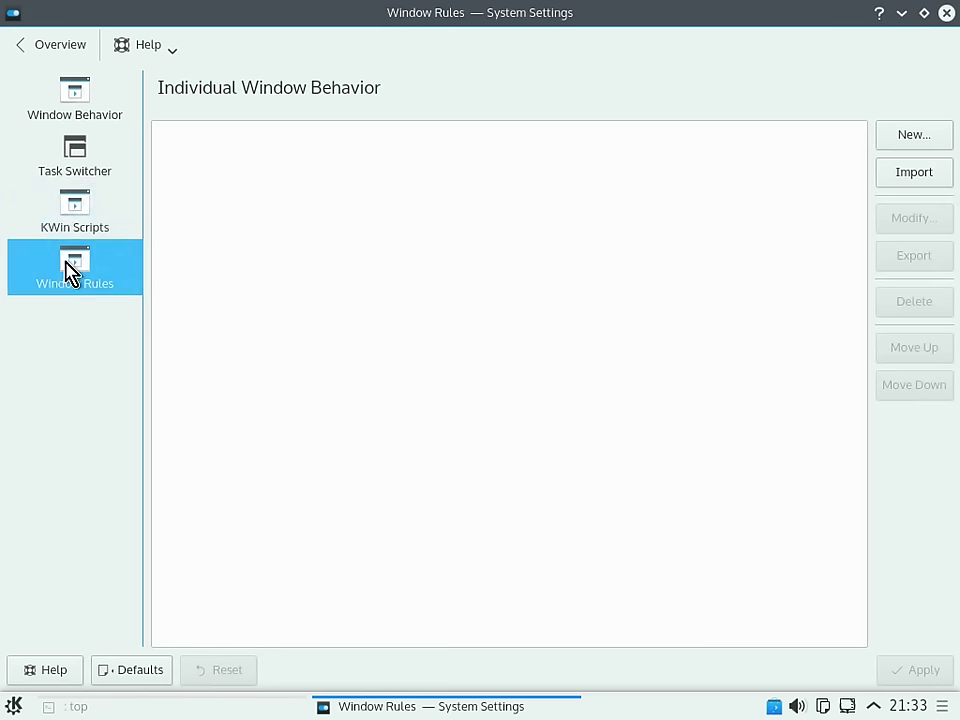
{"action": "left_click", "coordinate": [43, 50]}
- Examine the Startup and Shutdown pages for autostart, background services, desktop session and SDDM login screen, and return to the overview
{"action": "mouse_move", "coordinate": [333, 292]}
{"action": "left_click", "coordinate": [300, 270]}
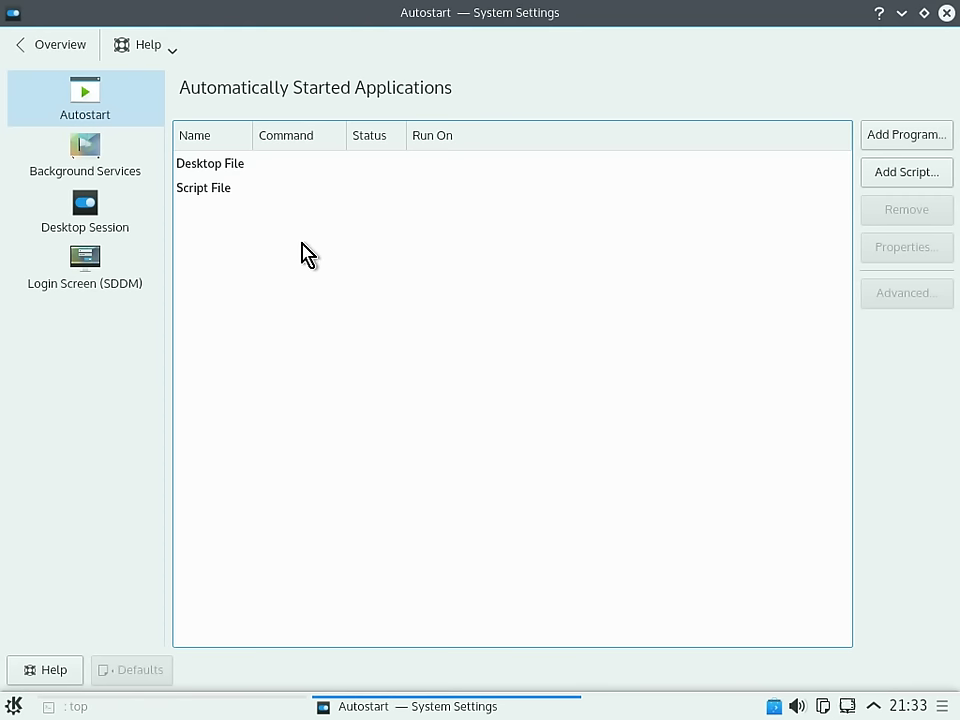
{"action": "left_click", "coordinate": [94, 150]}
{"action": "left_click", "coordinate": [88, 212]}
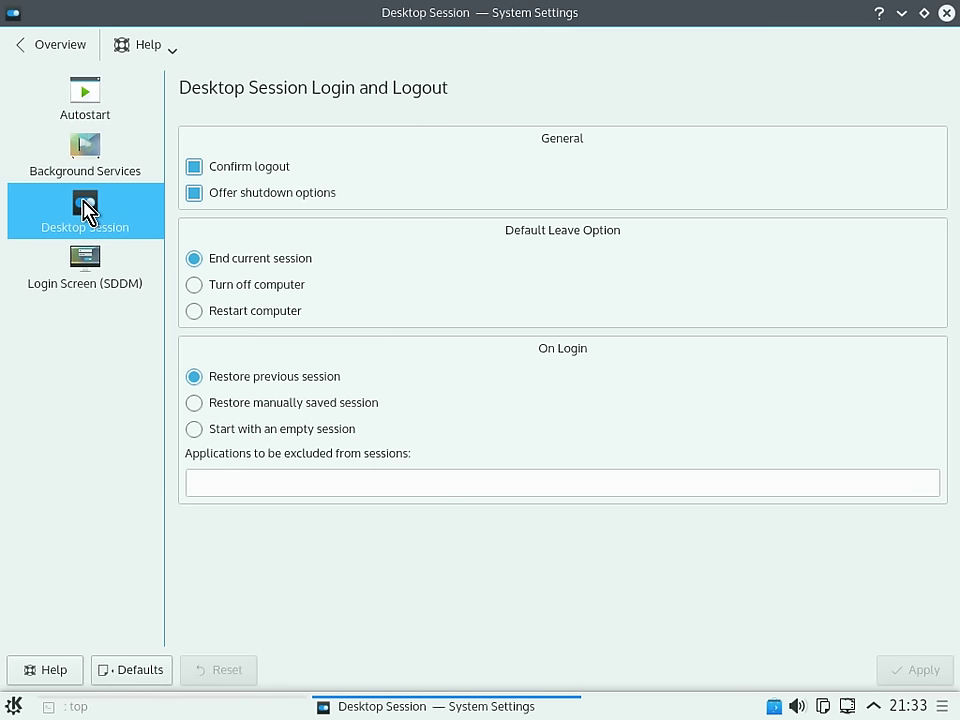
{"action": "left_click", "coordinate": [78, 268]}
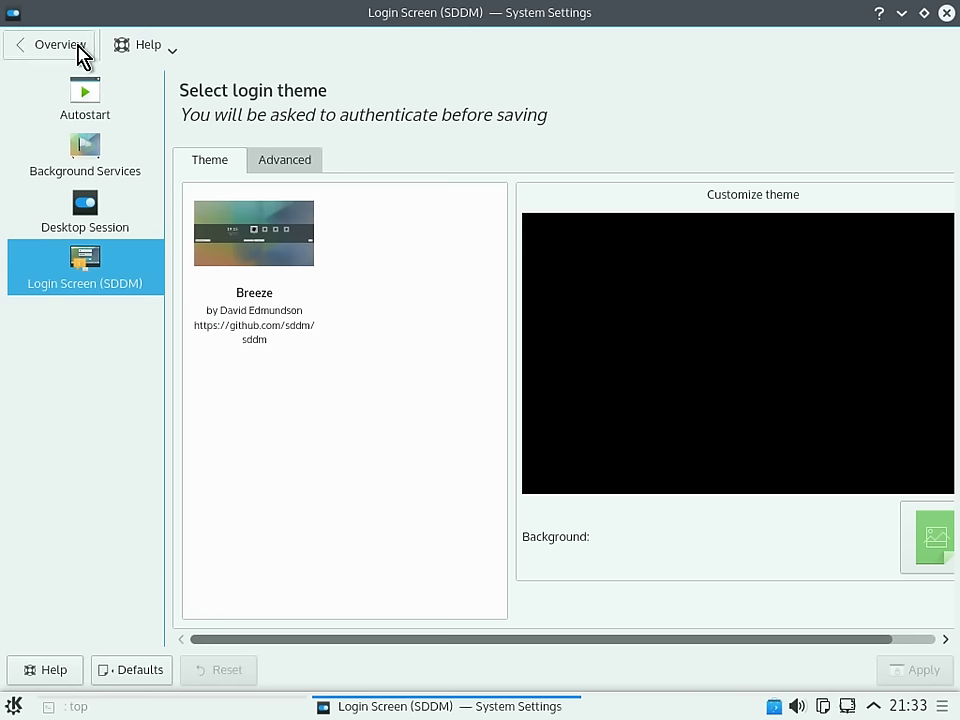
{"action": "left_click", "coordinate": [80, 52]}
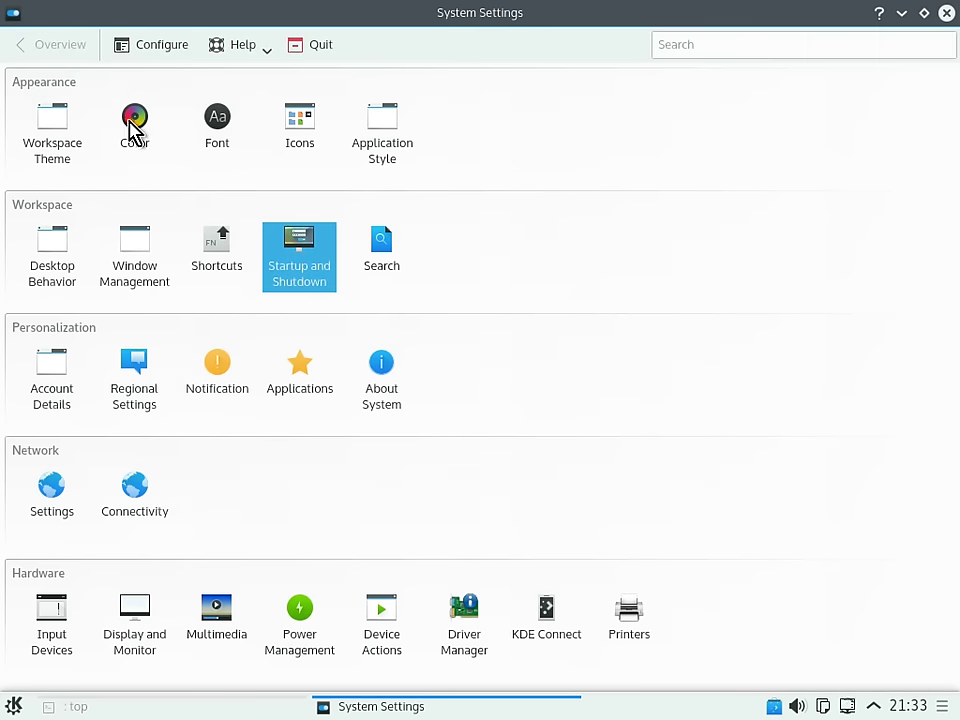
- View the Account Details pages for the user account and the User Manager, and return to the overview
{"action": "left_click", "coordinate": [80, 380]}
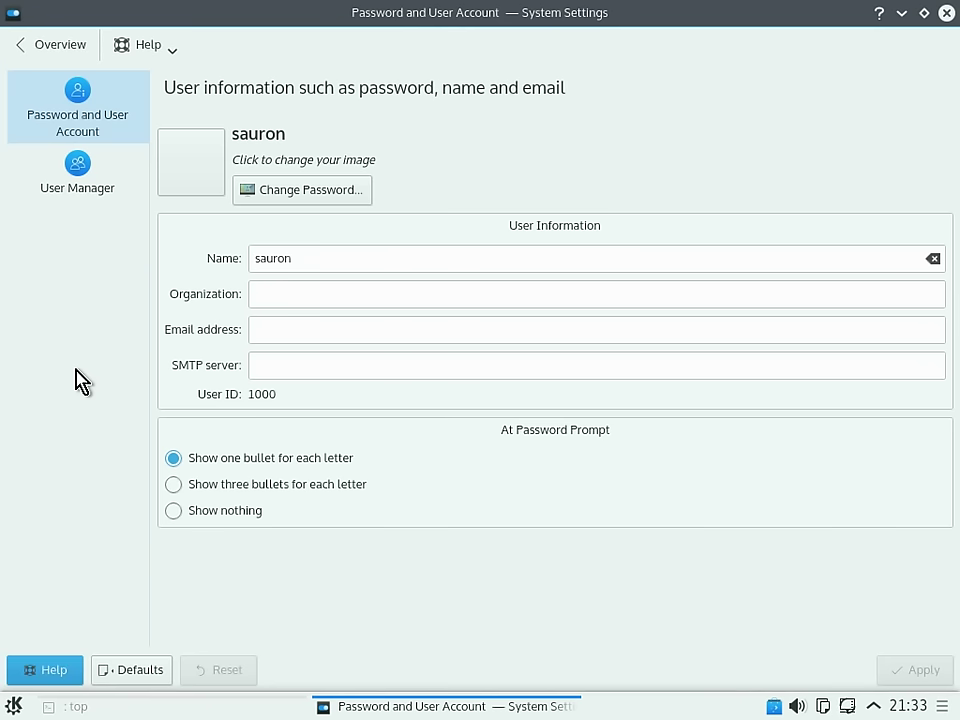
{"action": "left_click", "coordinate": [112, 178]}
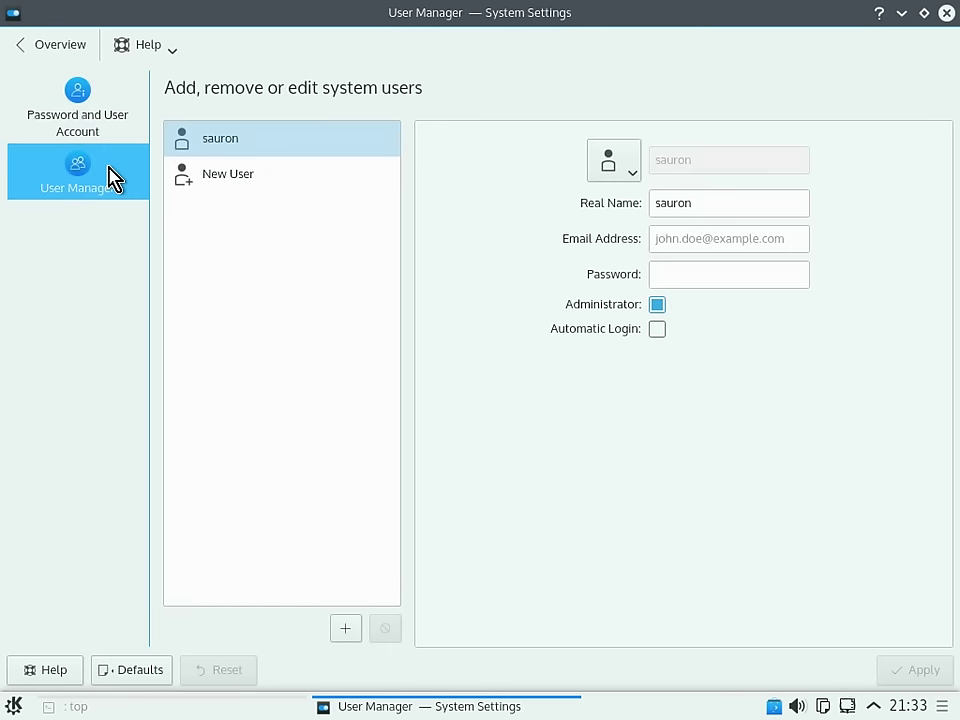
{"action": "left_click", "coordinate": [60, 45]}
- Check the Regional Settings for translations, formats, date and time zone, view the event notification settings, and return to the overview
{"action": "left_click", "coordinate": [144, 378]}
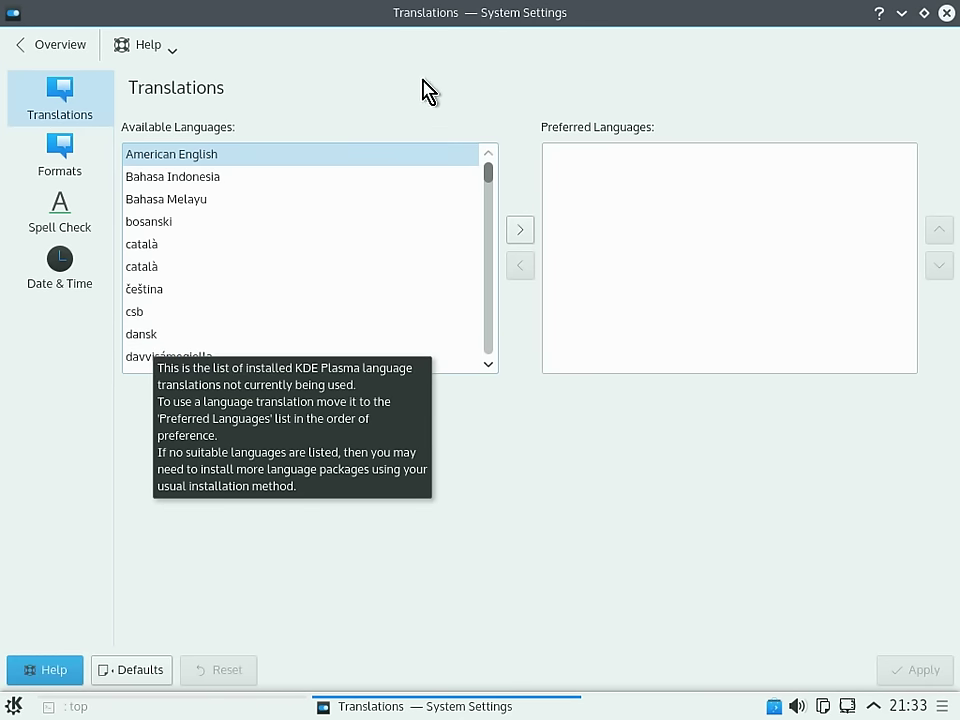
{"action": "left_click", "coordinate": [70, 157]}
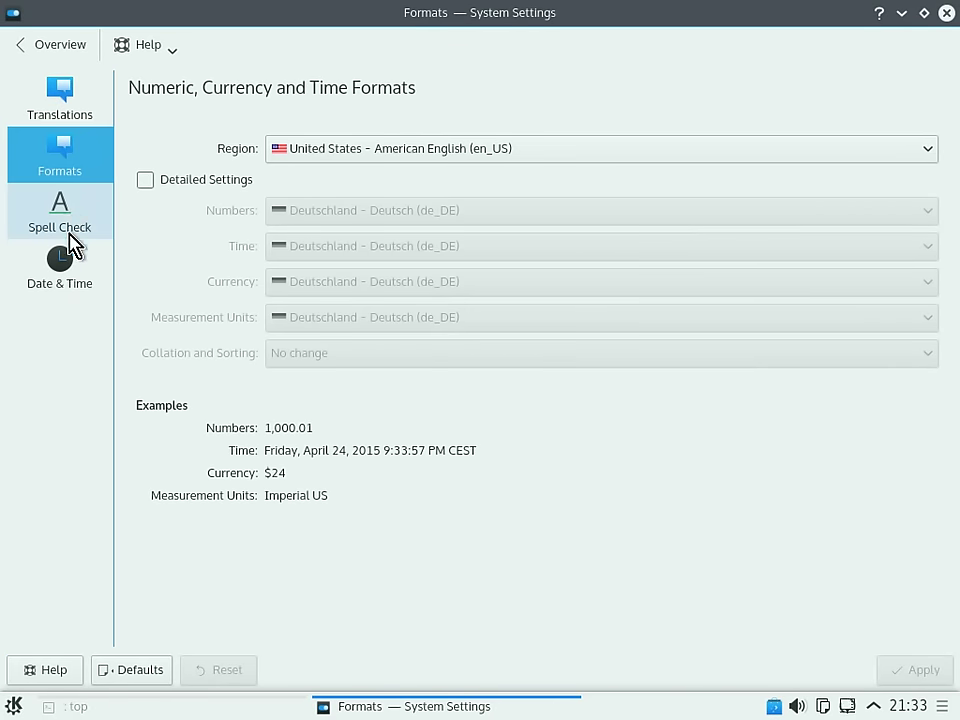
{"action": "left_click", "coordinate": [68, 246]}
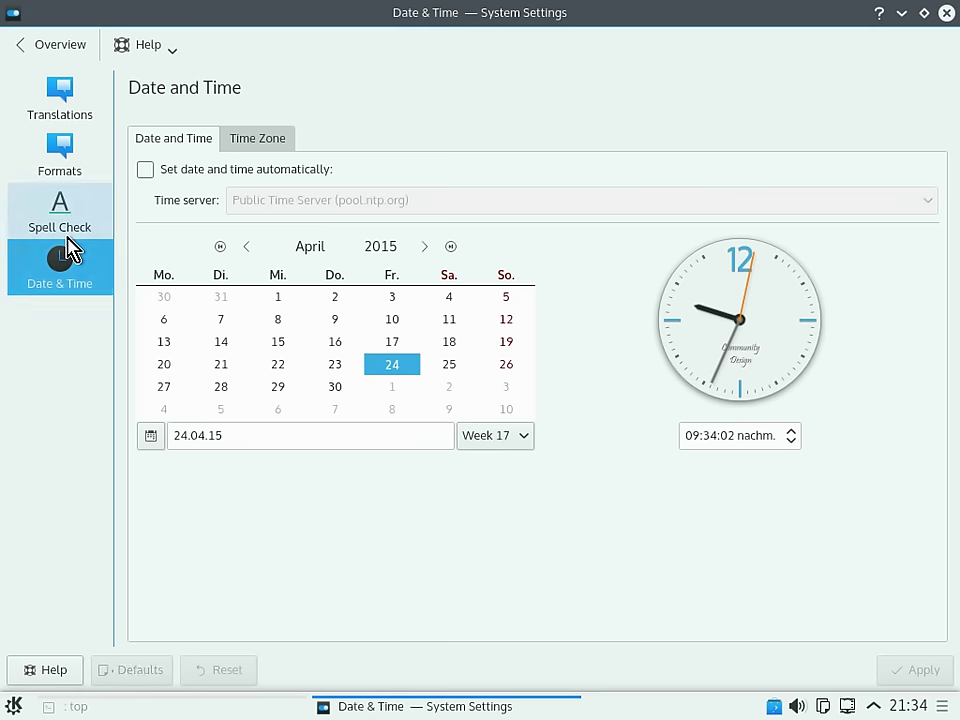
{"action": "left_click", "coordinate": [255, 140]}
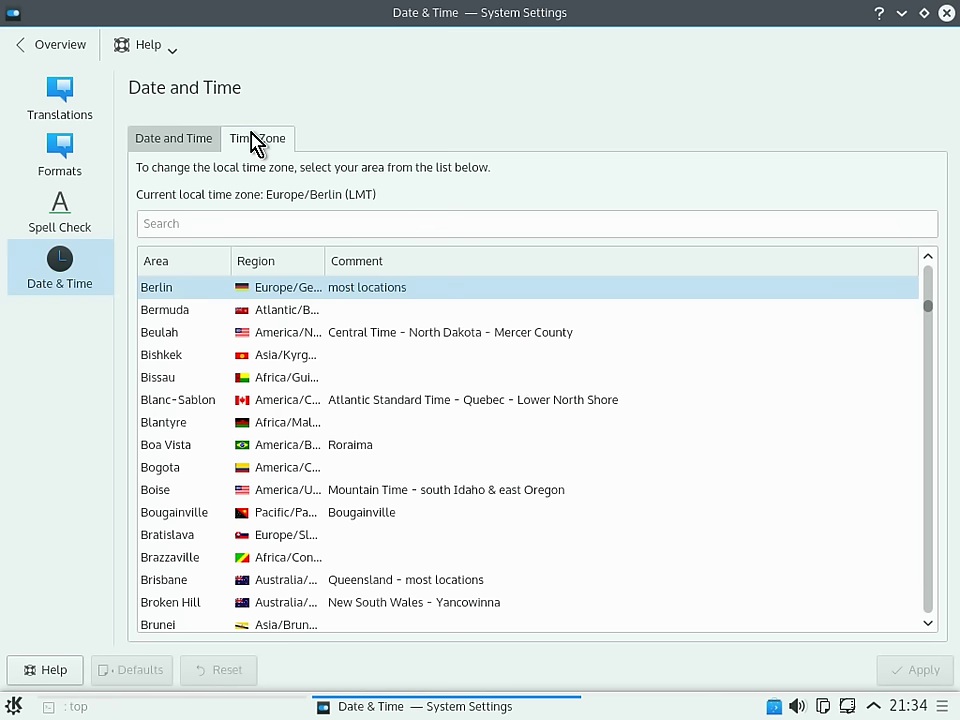
{"action": "left_click", "coordinate": [55, 50]}
{"action": "left_click", "coordinate": [203, 368]}
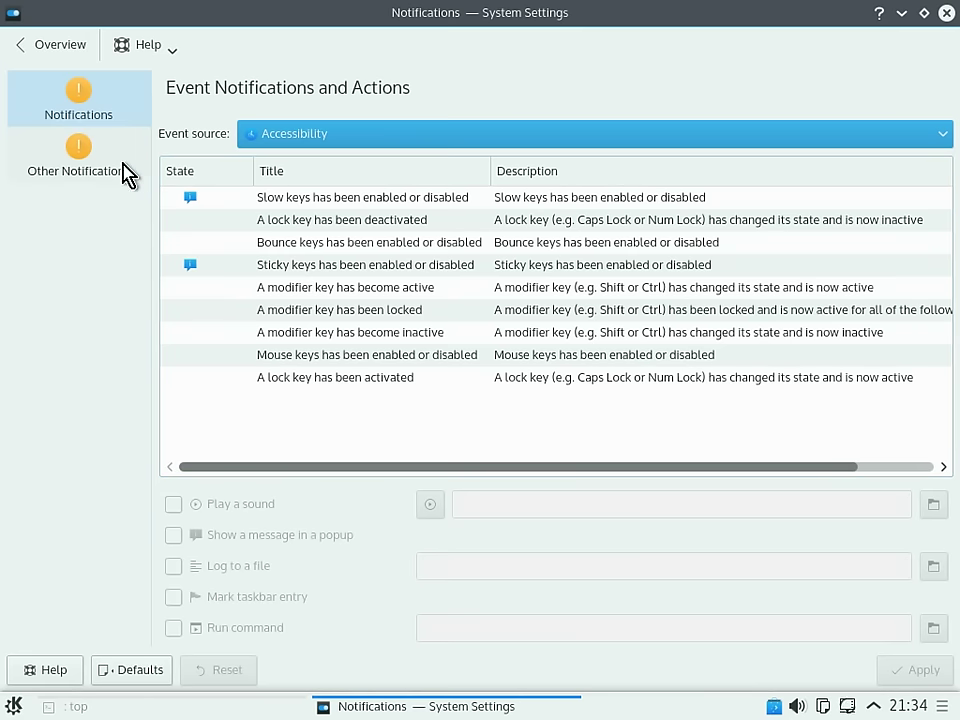
{"action": "left_click", "coordinate": [45, 52]}
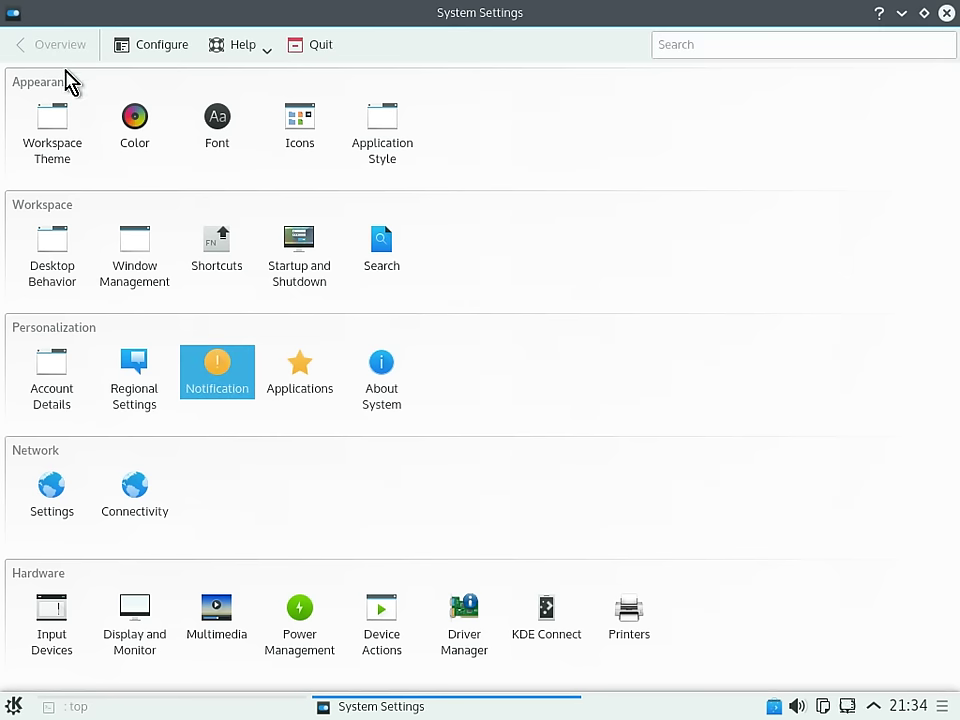
- Review the network settings for proxy, connection preferences, SSL preferences and cache, and return to the overview
{"action": "left_click", "coordinate": [55, 489]}
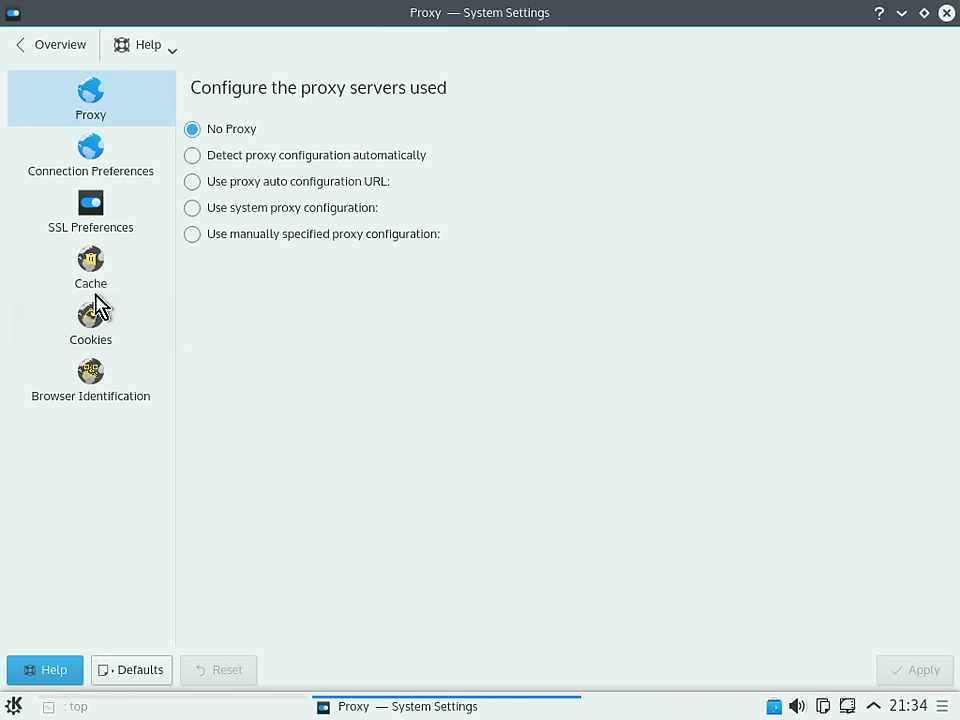
{"action": "left_click", "coordinate": [95, 180]}
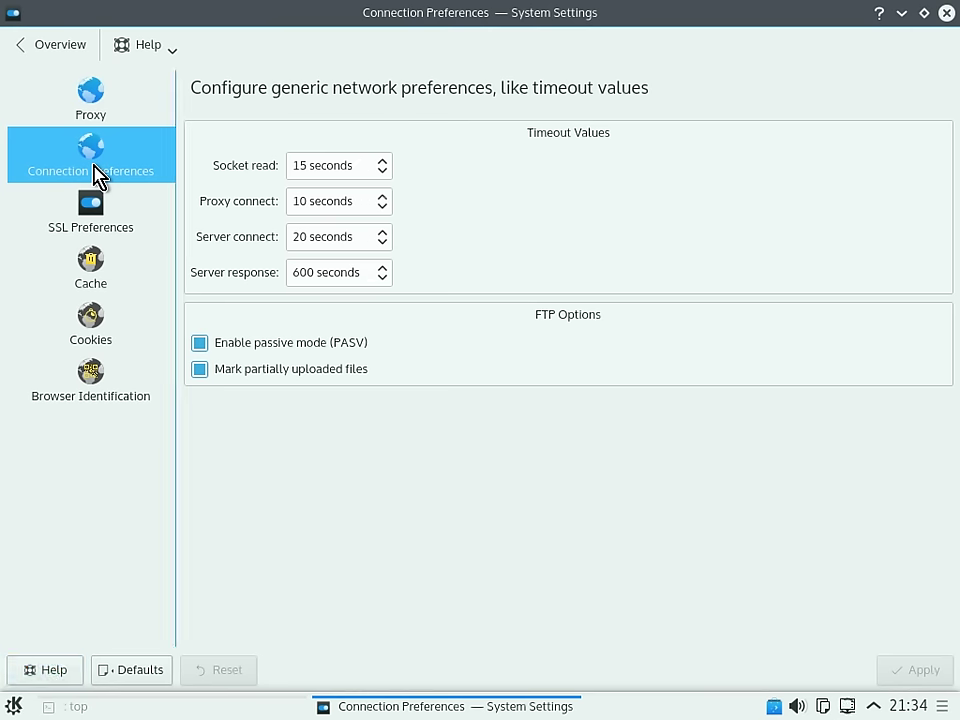
{"action": "left_click", "coordinate": [90, 220]}
{"action": "left_click", "coordinate": [90, 262]}
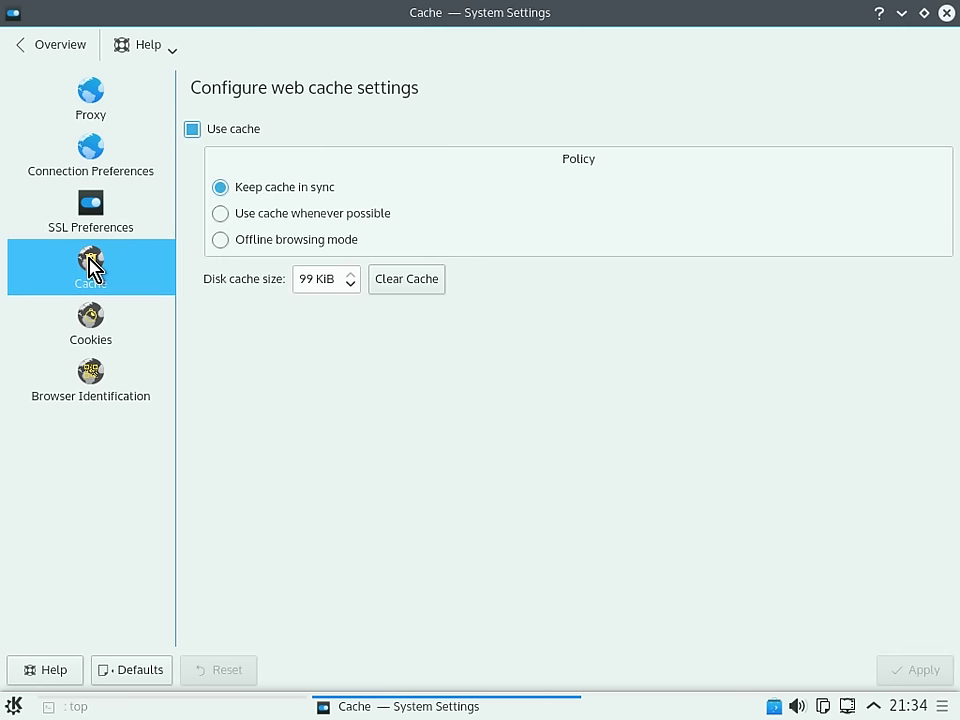
{"action": "left_click", "coordinate": [38, 48]}
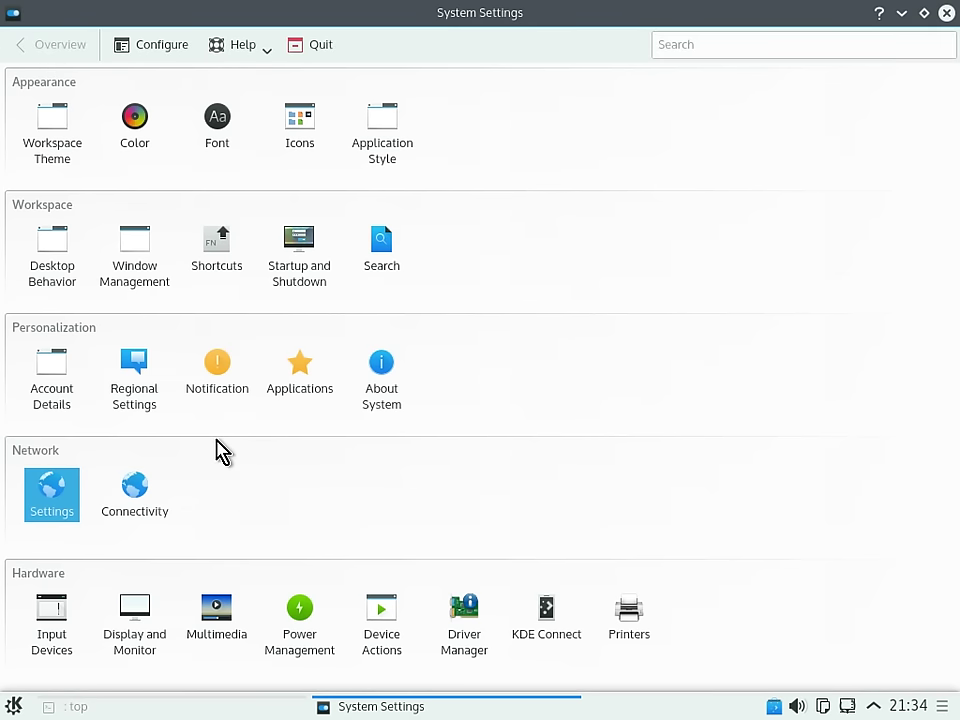
- Inspect the default display's configuration options and the compositor settings under Display and Monitor, and return to the overview
{"action": "left_click", "coordinate": [134, 608]}
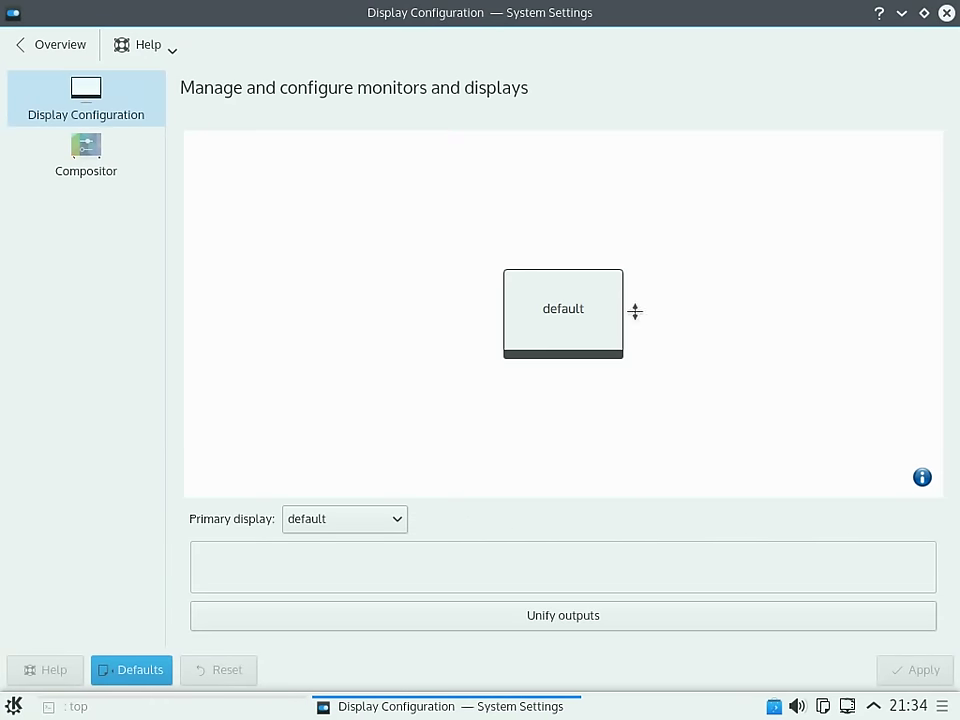
{"action": "left_click", "coordinate": [596, 326]}
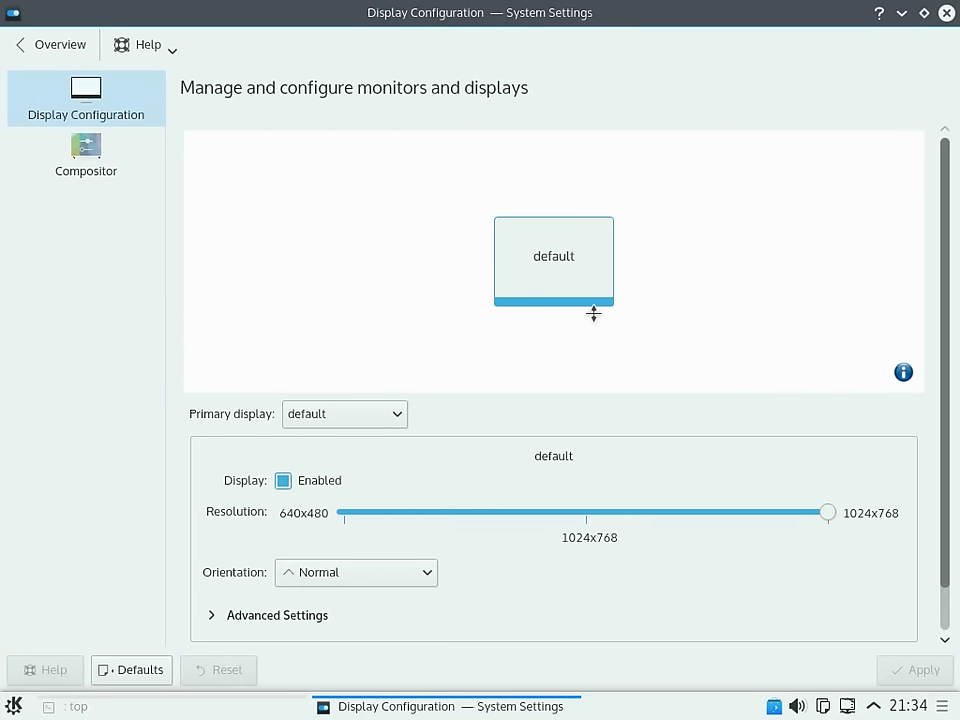
{"action": "left_click", "coordinate": [100, 148]}
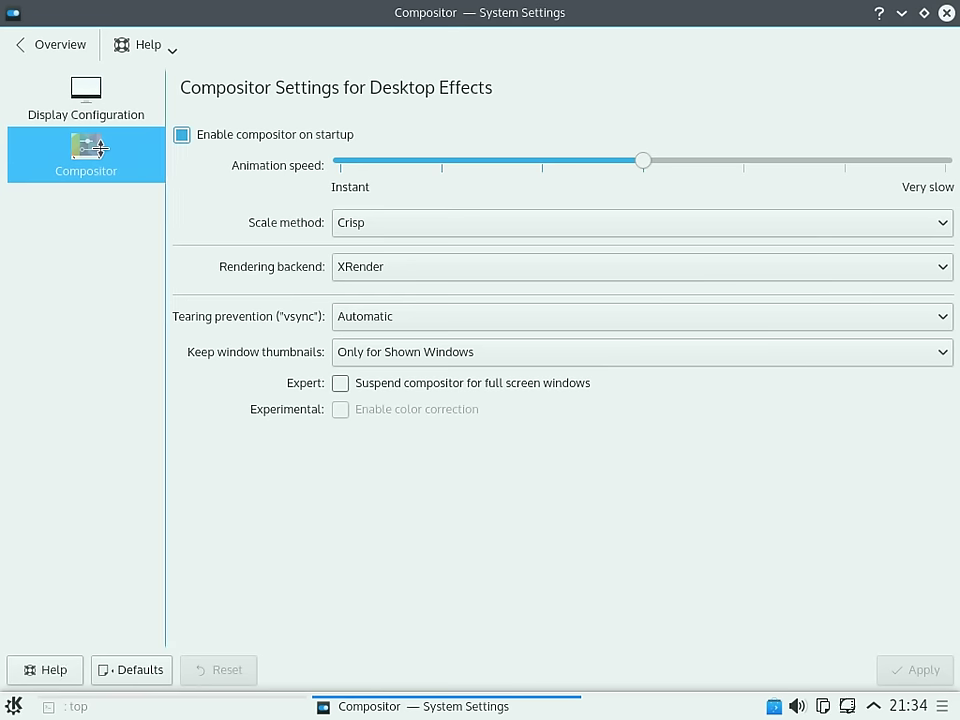
{"action": "left_click", "coordinate": [30, 46]}
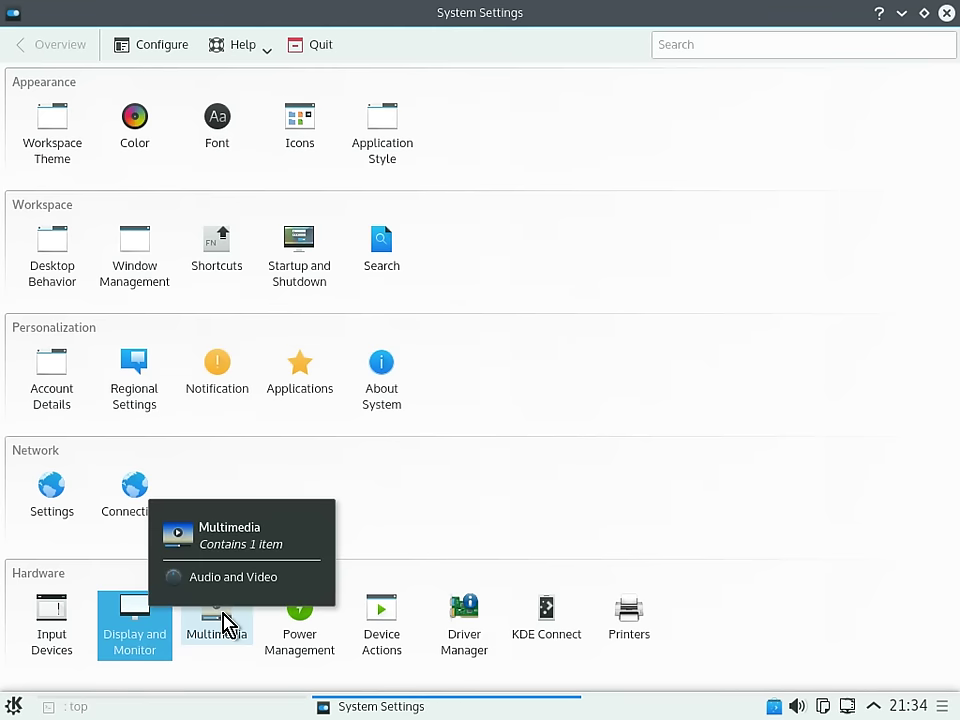
- View the Energy Saving options in Power Management and the Device Actions settings, and return to the overview
{"action": "left_click", "coordinate": [312, 602]}
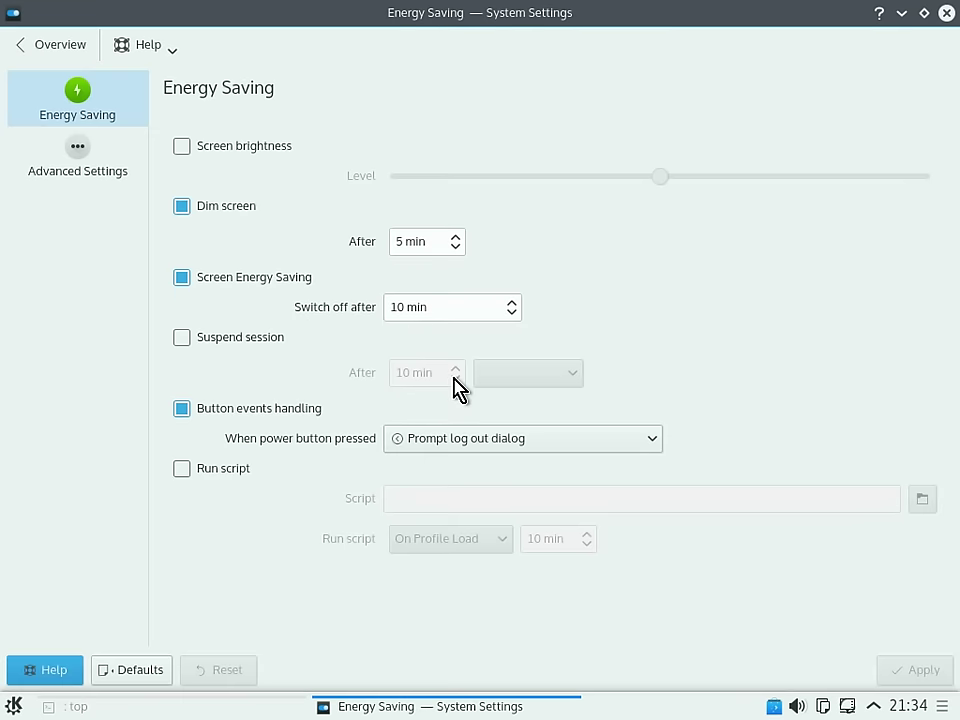
{"action": "left_click", "coordinate": [55, 55]}
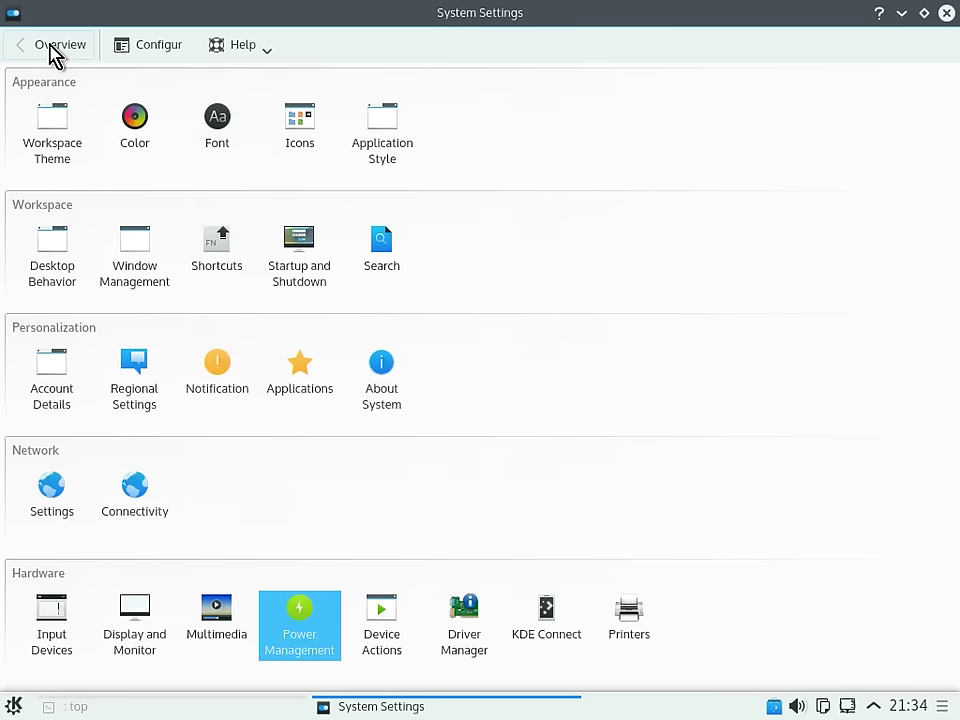
{"action": "left_click", "coordinate": [381, 636]}
{"action": "left_click", "coordinate": [55, 57]}
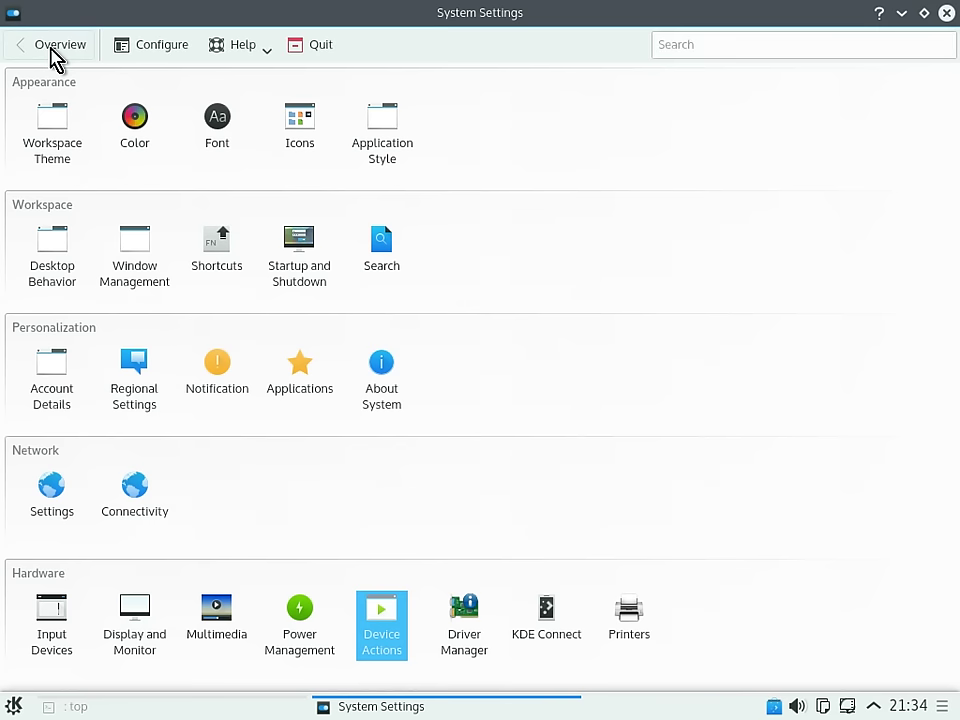
- View the KDE Connect device settings and close System Settings
{"action": "left_click", "coordinate": [525, 634]}
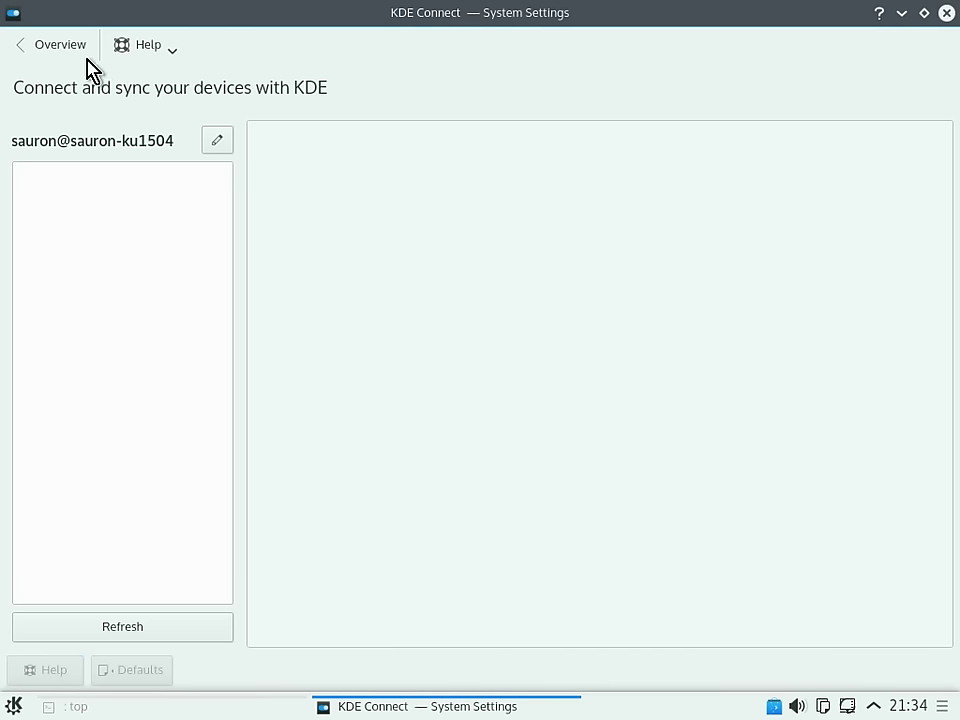
{"action": "left_click", "coordinate": [54, 42]}
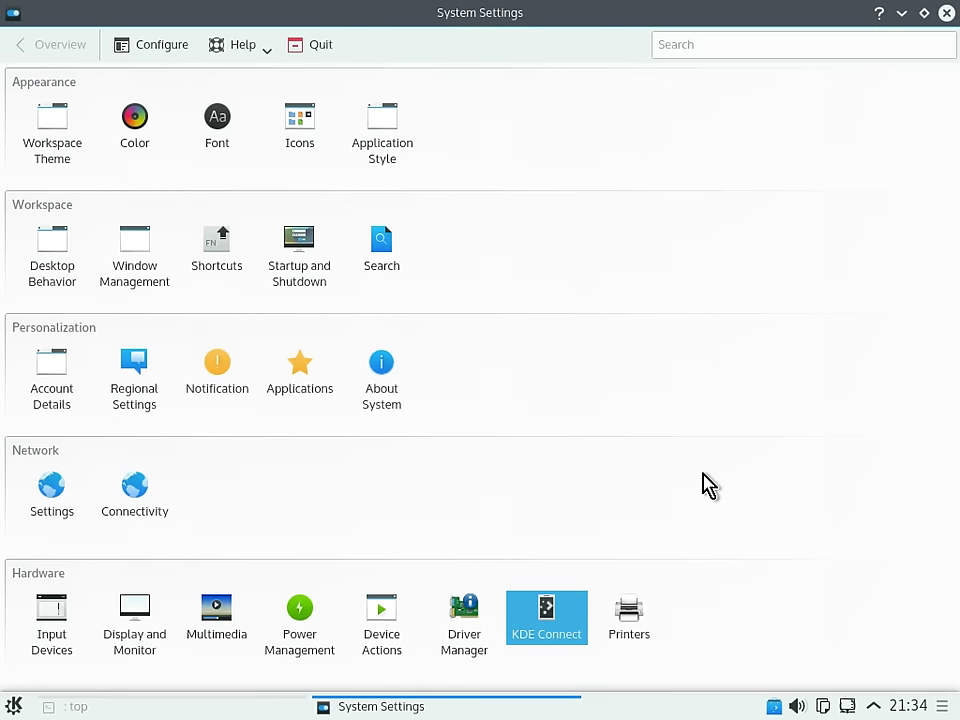
{"action": "left_click", "coordinate": [946, 13]}
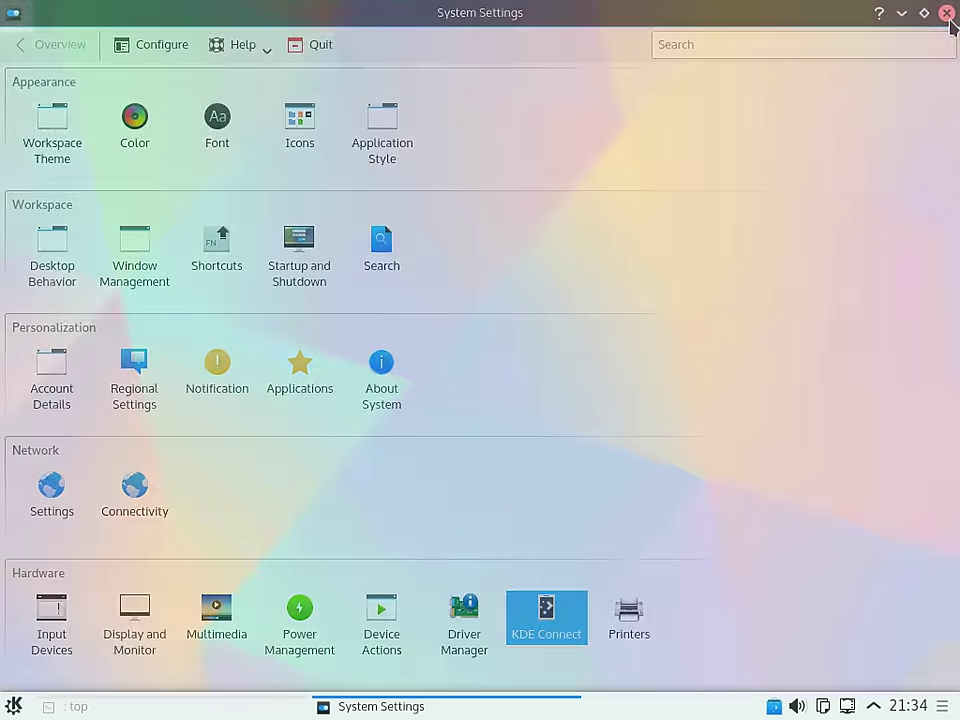
- Reopen System Settings and change its view style to Classic Tree View
{"action": "left_click", "coordinate": [14, 706]}
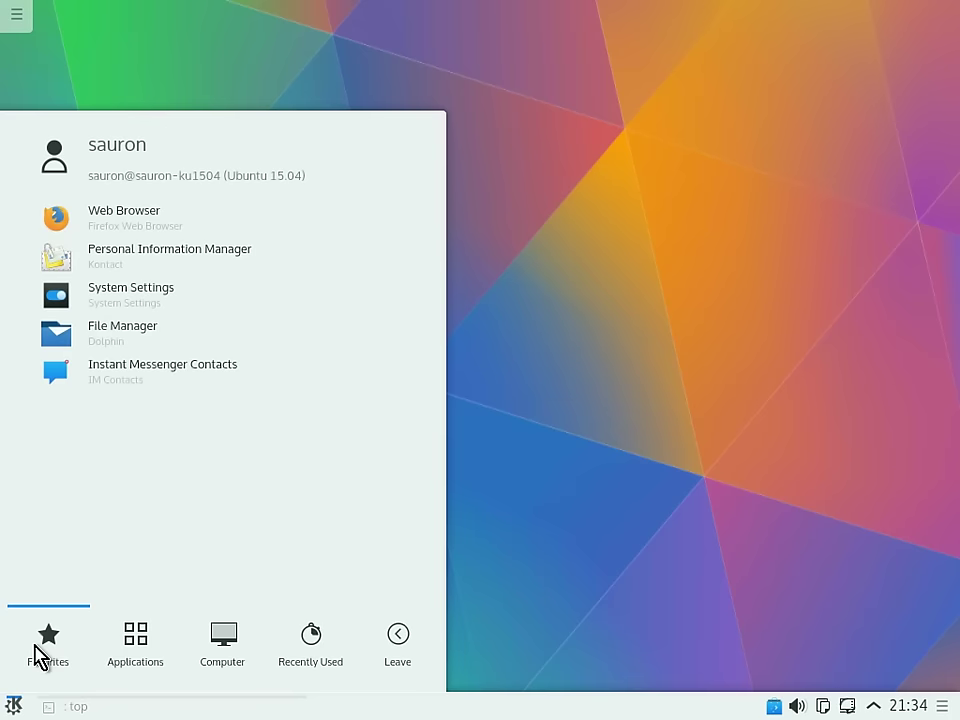
{"action": "left_click", "coordinate": [150, 302]}
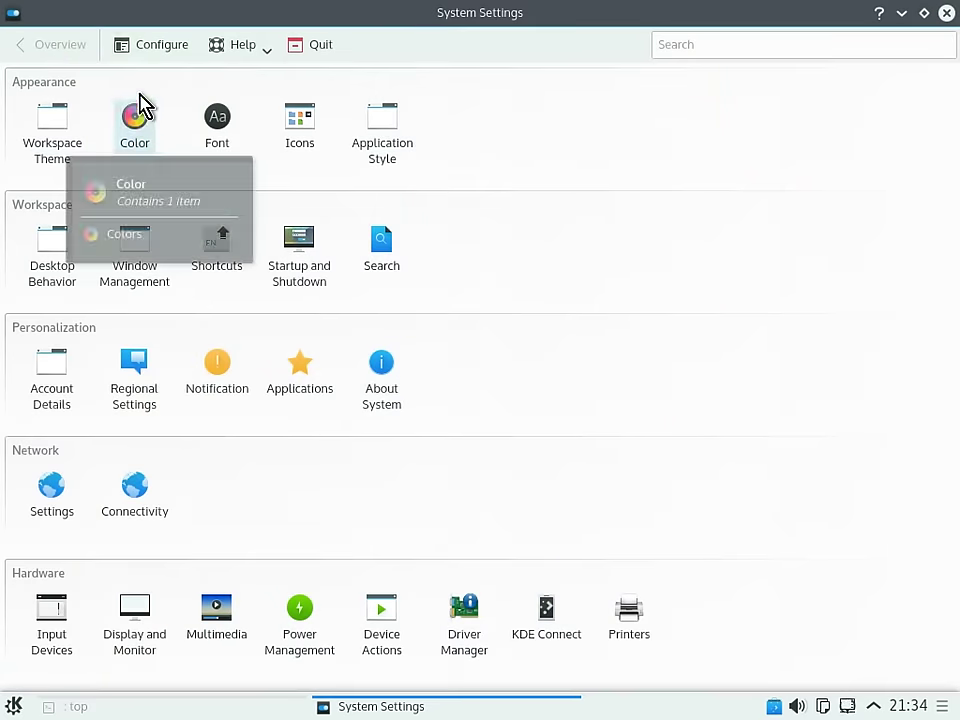
{"action": "left_click", "coordinate": [150, 47]}
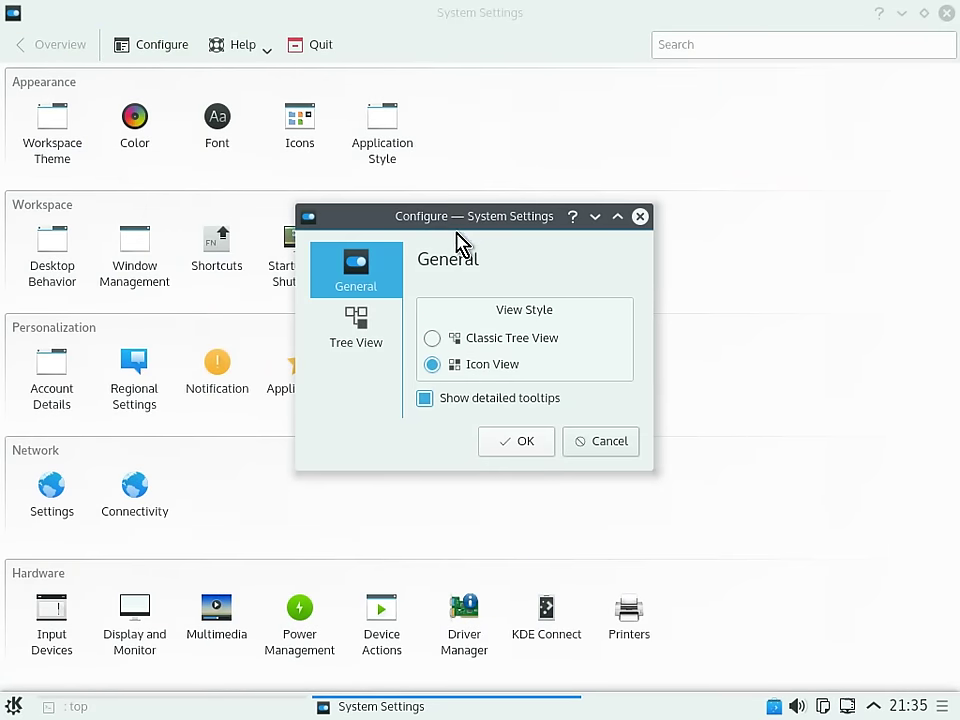
{"action": "left_click", "coordinate": [484, 340]}
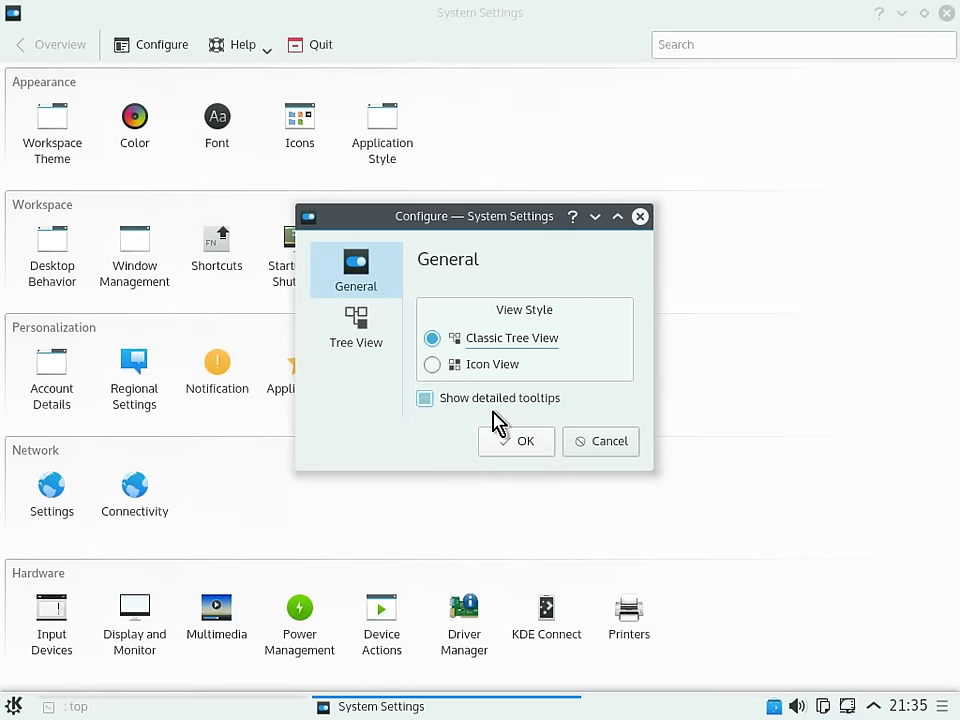
{"action": "left_click", "coordinate": [508, 442]}
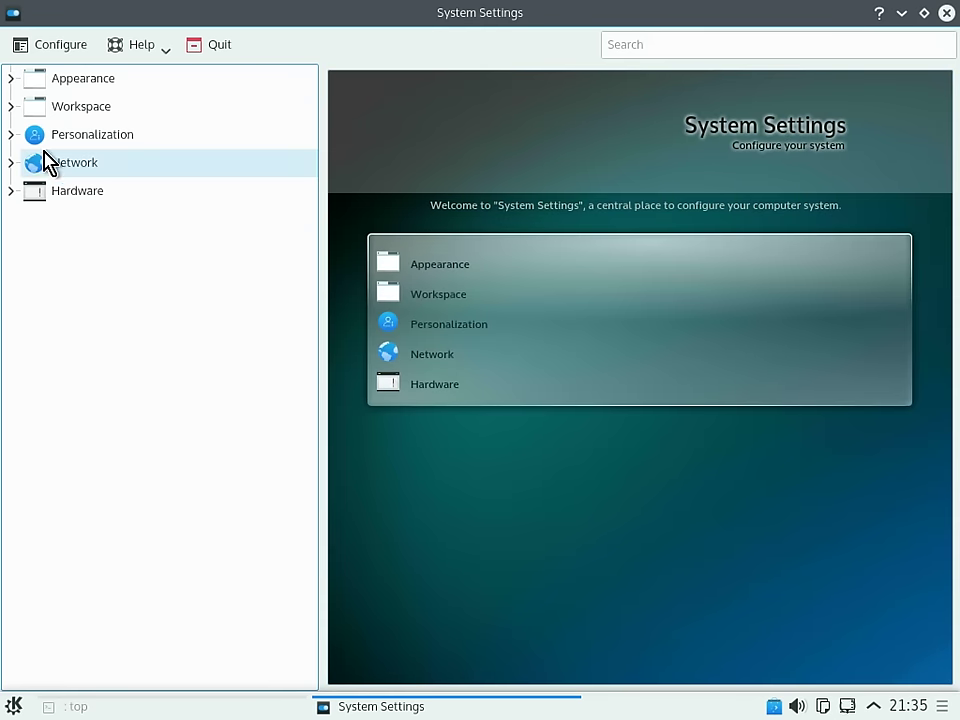
- Expand Personalization to view Regional Settings, check the view configuration without changing it, and quit System Settings
{"action": "left_click", "coordinate": [11, 134]}
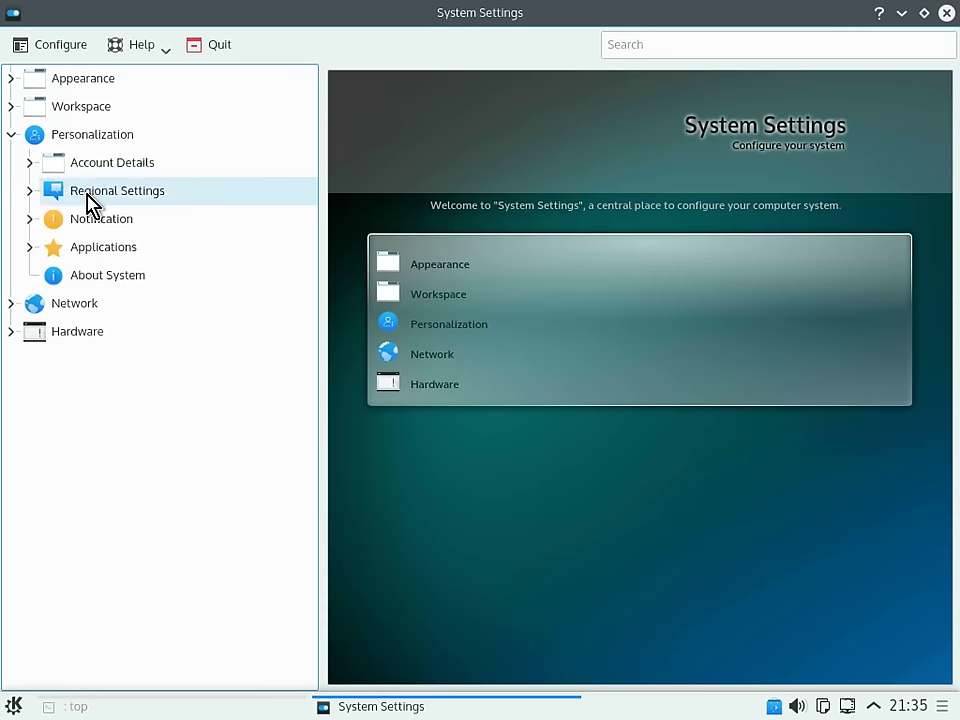
{"action": "left_click", "coordinate": [86, 195]}
{"action": "left_click", "coordinate": [62, 45]}
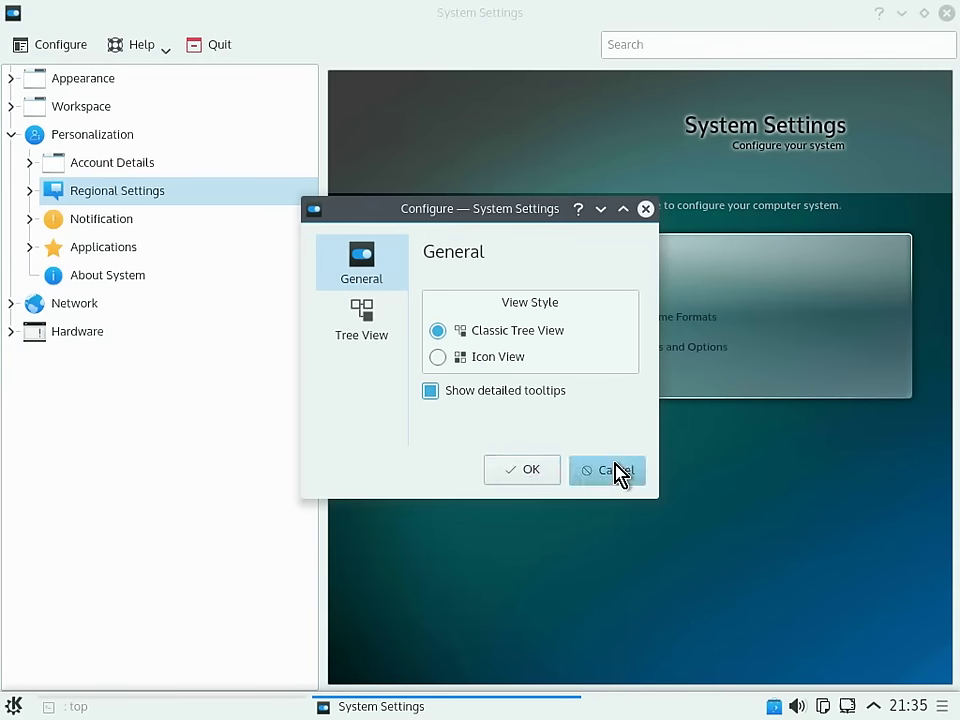
{"action": "left_click", "coordinate": [617, 469]}
{"action": "left_click", "coordinate": [232, 47]}
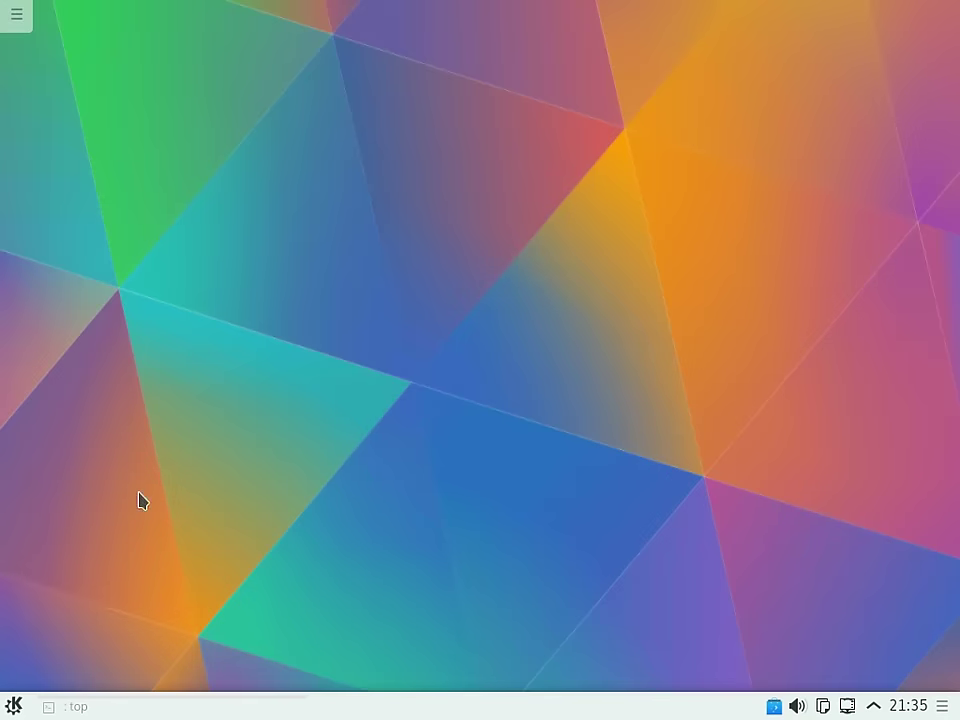
- Open the Dolphin file manager, show the Home folder in compact and details modes, and split the view
{"action": "left_click", "coordinate": [14, 706]}
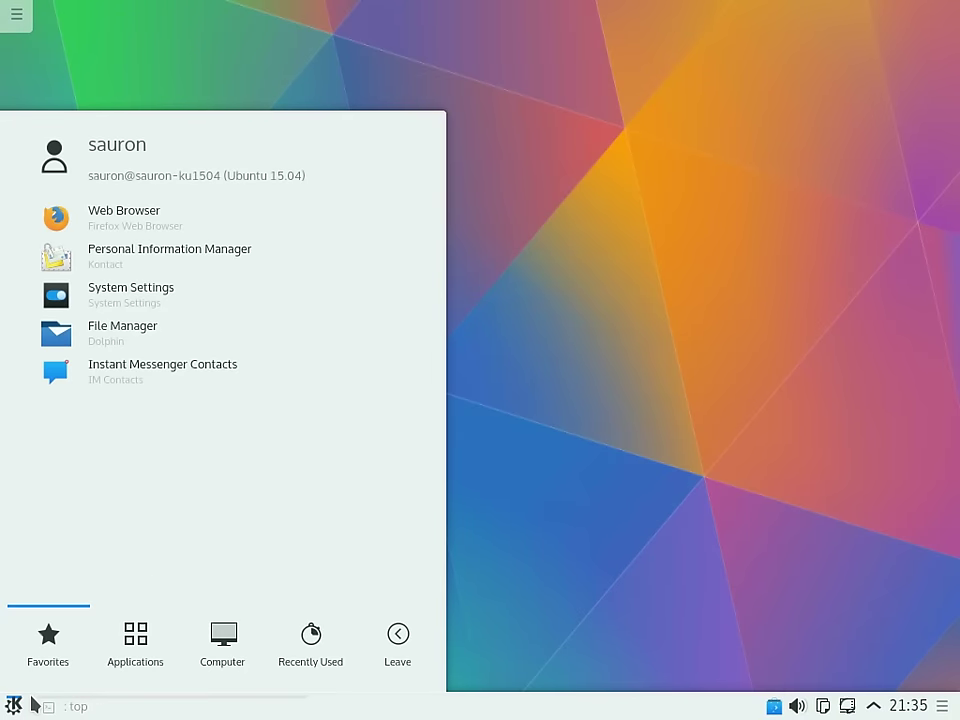
{"action": "left_click", "coordinate": [109, 330]}
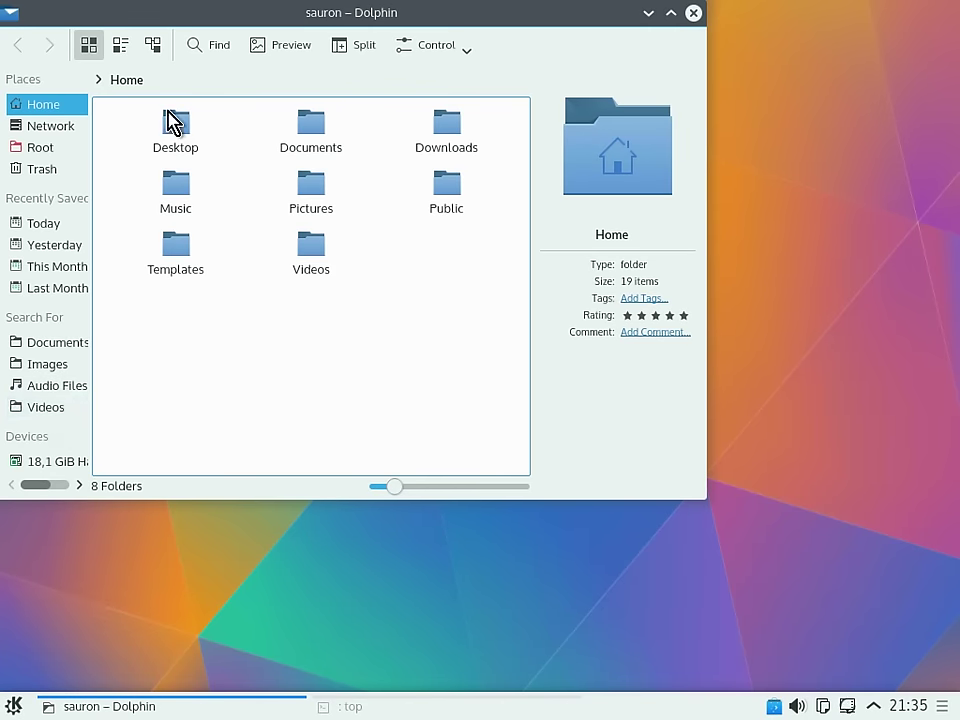
{"action": "left_click", "coordinate": [120, 46]}
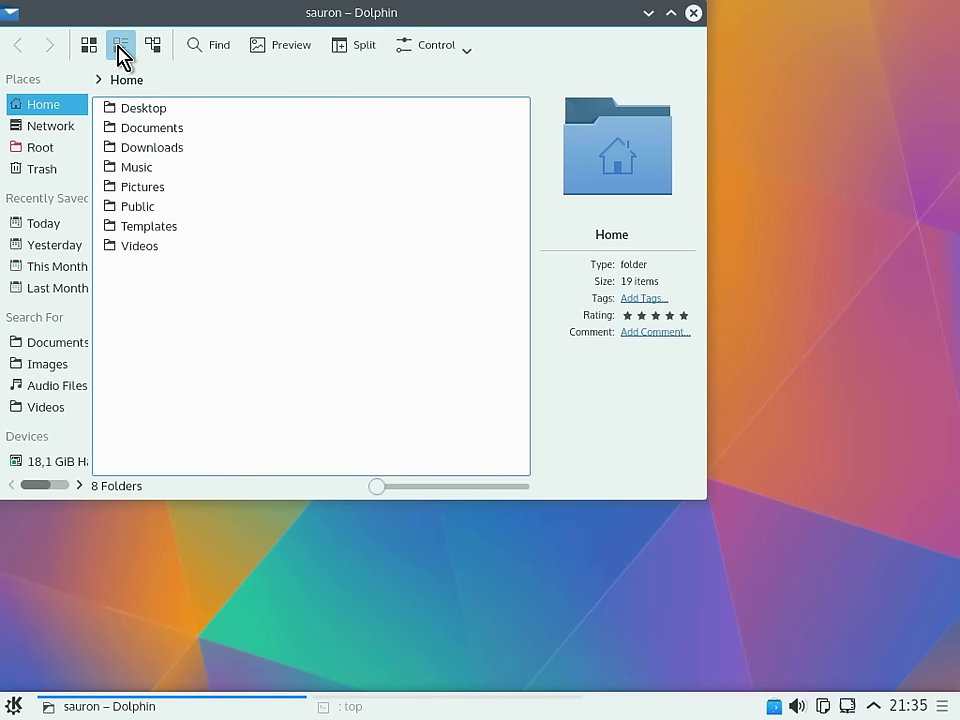
{"action": "left_click", "coordinate": [153, 45]}
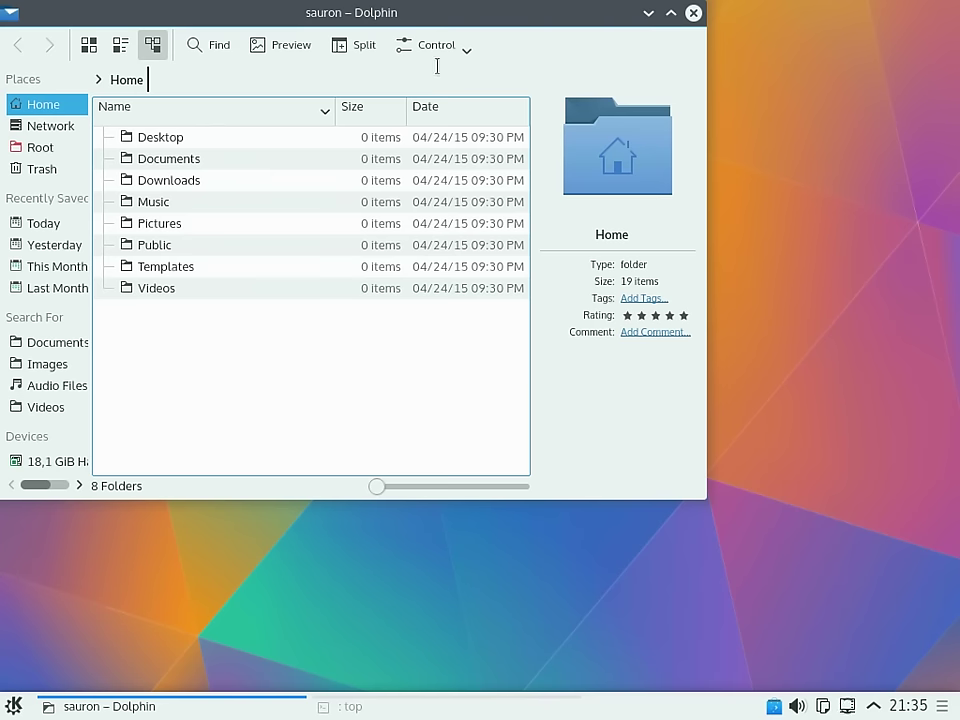
{"action": "left_click", "coordinate": [360, 52]}
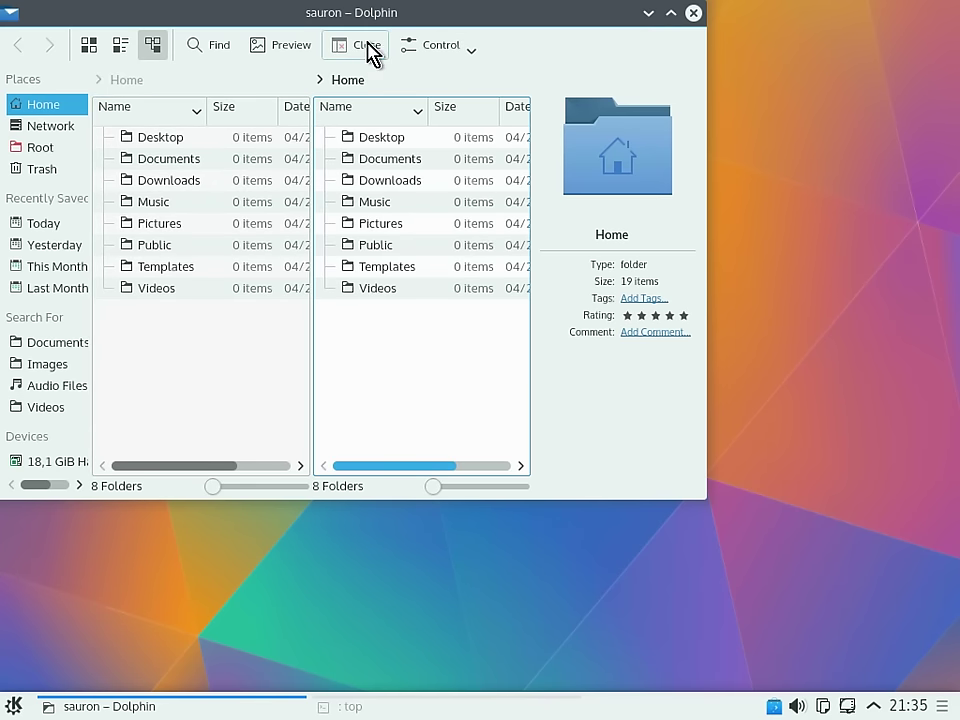
- View Dolphin's toolbar configuration and close it without changes
{"action": "left_click", "coordinate": [403, 50]}
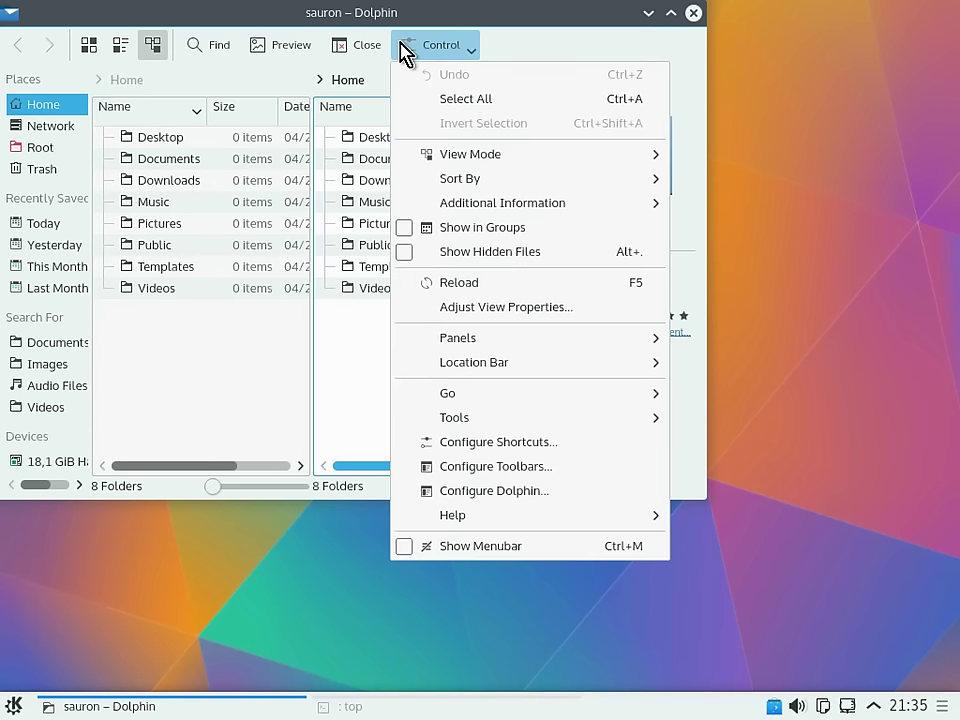
{"action": "left_click", "coordinate": [514, 466]}
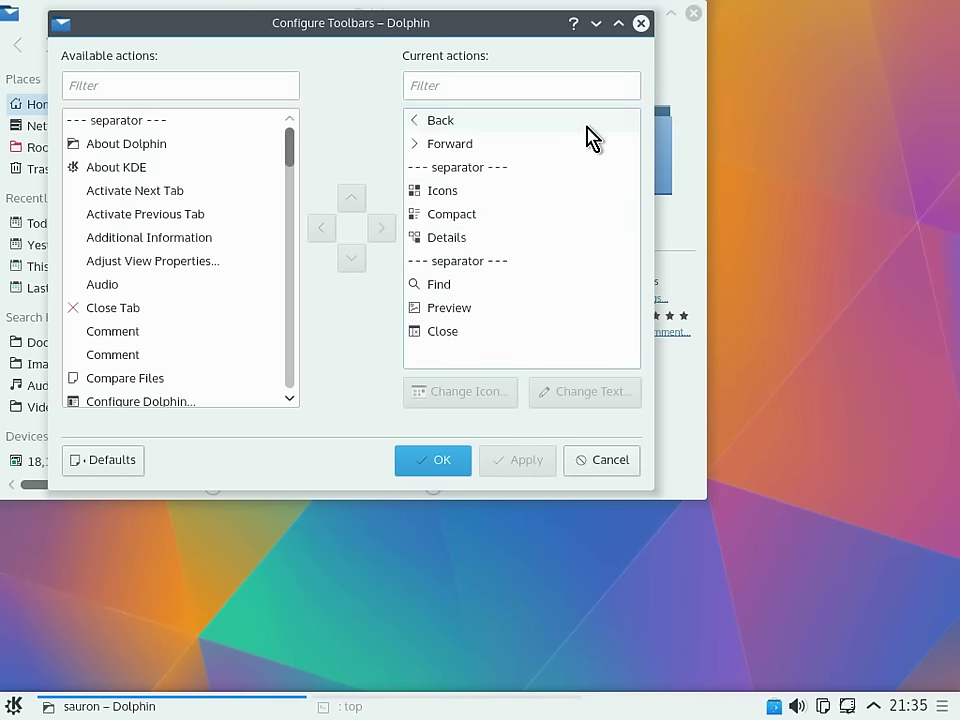
{"action": "left_click", "coordinate": [645, 24]}
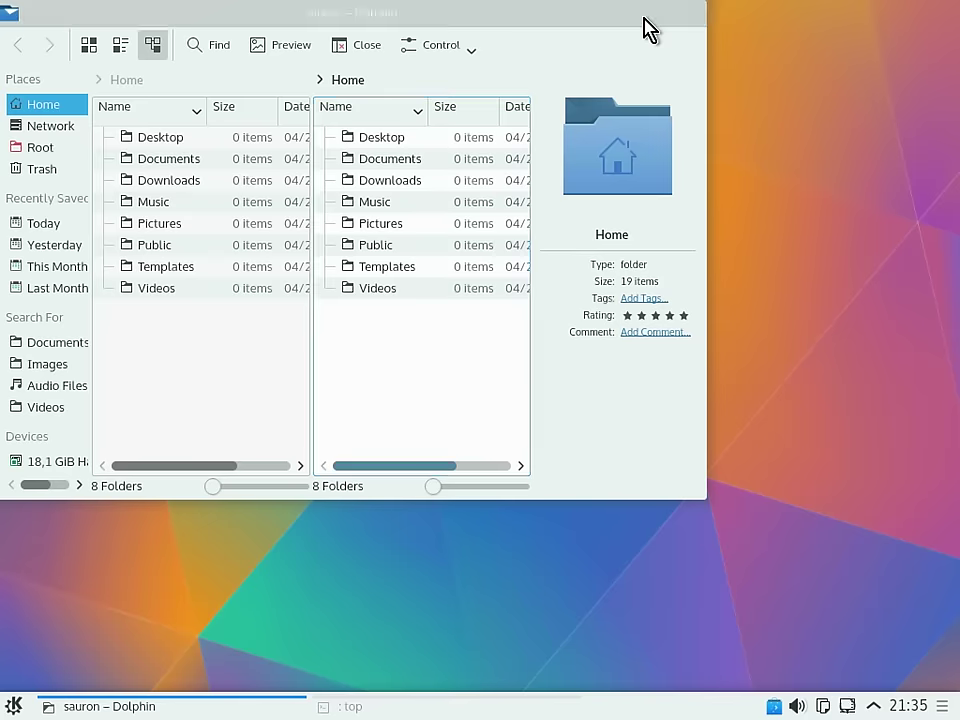
- Minimize Dolphin, view the available network connections, and close the Networks view
{"action": "left_click", "coordinate": [645, 14]}
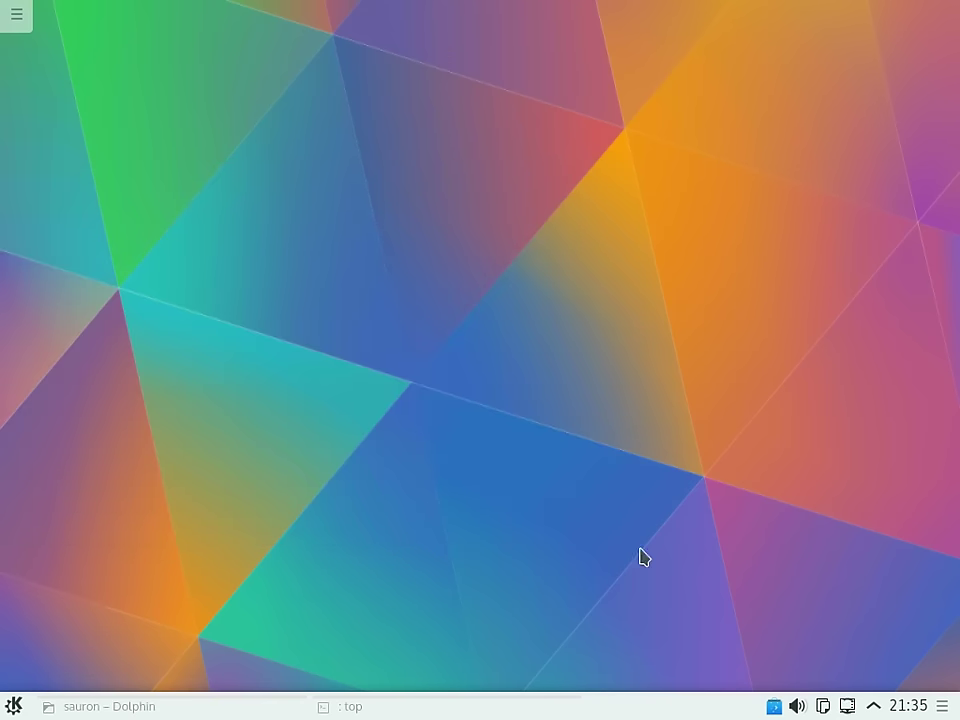
{"action": "left_click", "coordinate": [848, 706]}
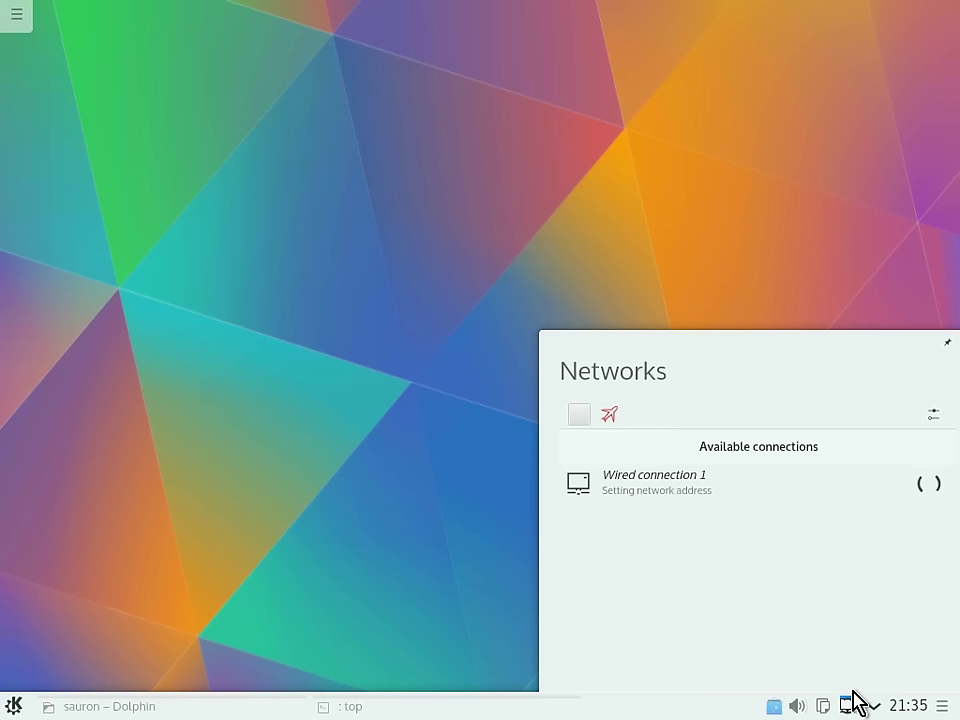
{"action": "left_click", "coordinate": [447, 410]}
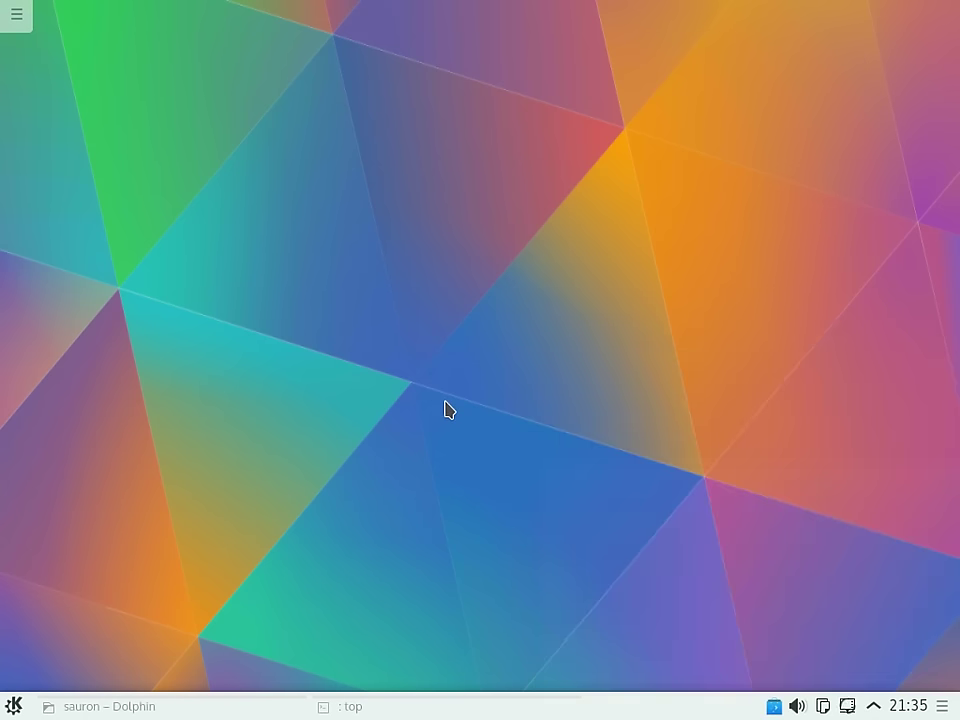
- Browse the Education applications and their Mathematics subcategory in the application launcher, and return to the category list
{"action": "left_click", "coordinate": [22, 707]}
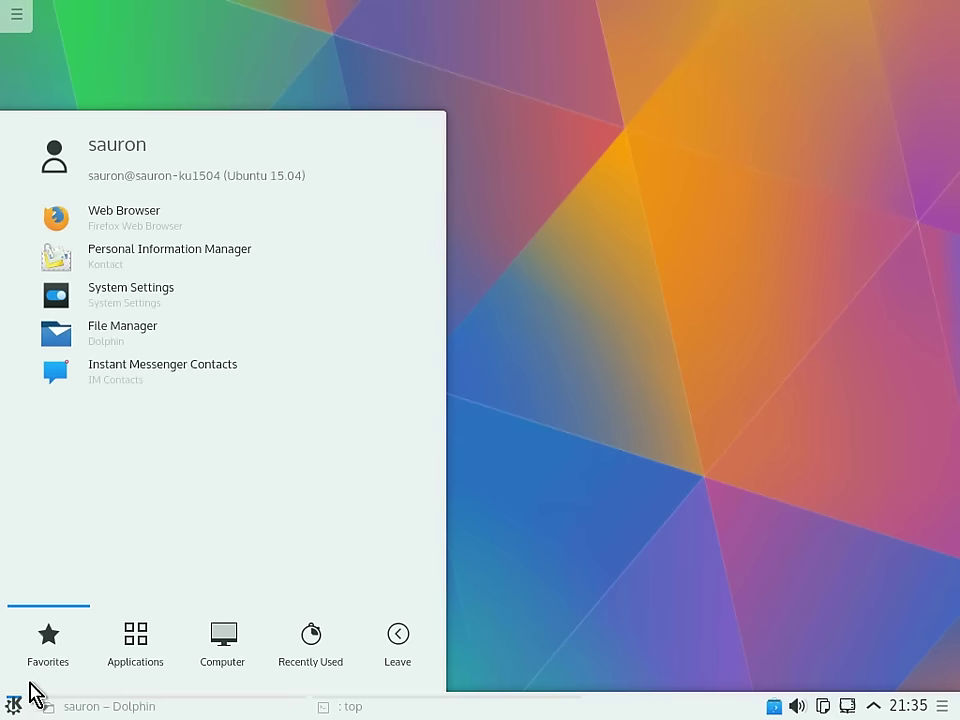
{"action": "left_click", "coordinate": [141, 662]}
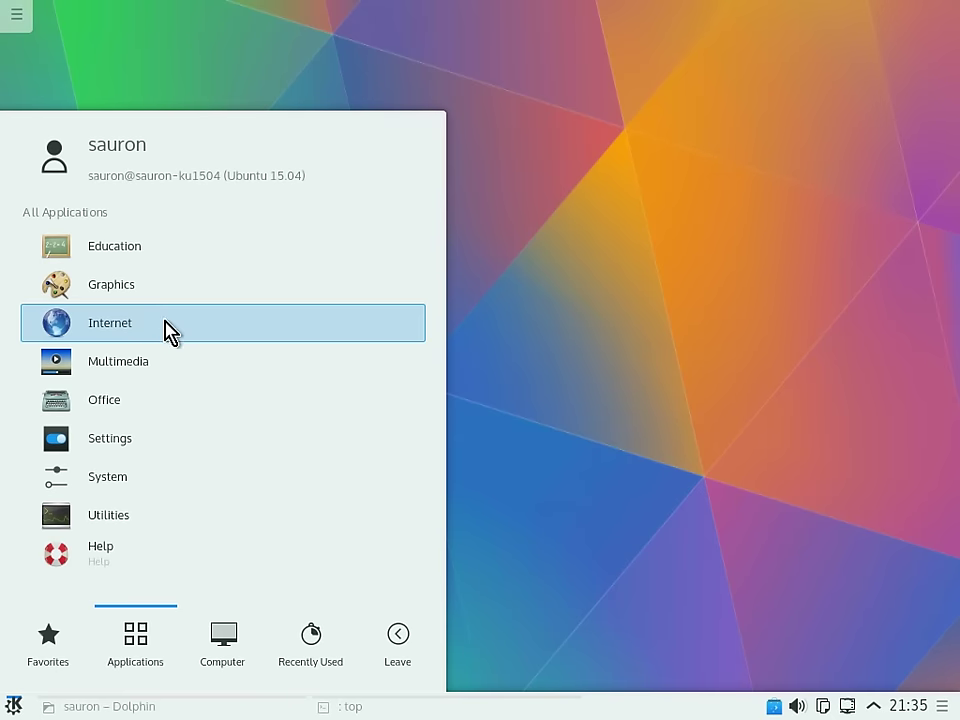
{"action": "left_click", "coordinate": [126, 248]}
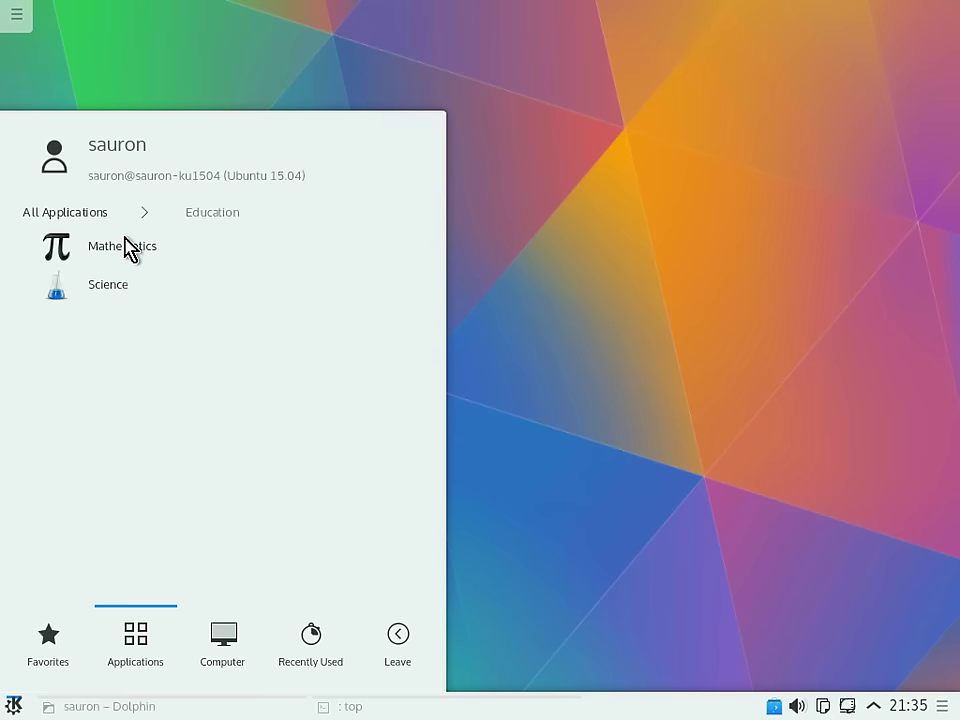
{"action": "left_click", "coordinate": [126, 248]}
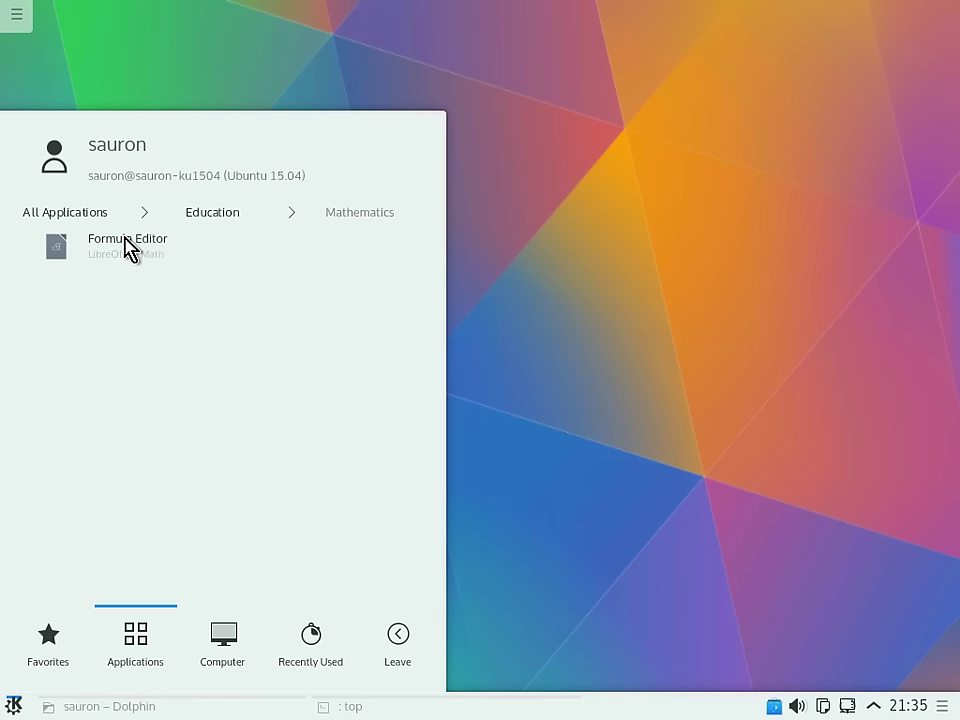
{"action": "left_click", "coordinate": [126, 248]}
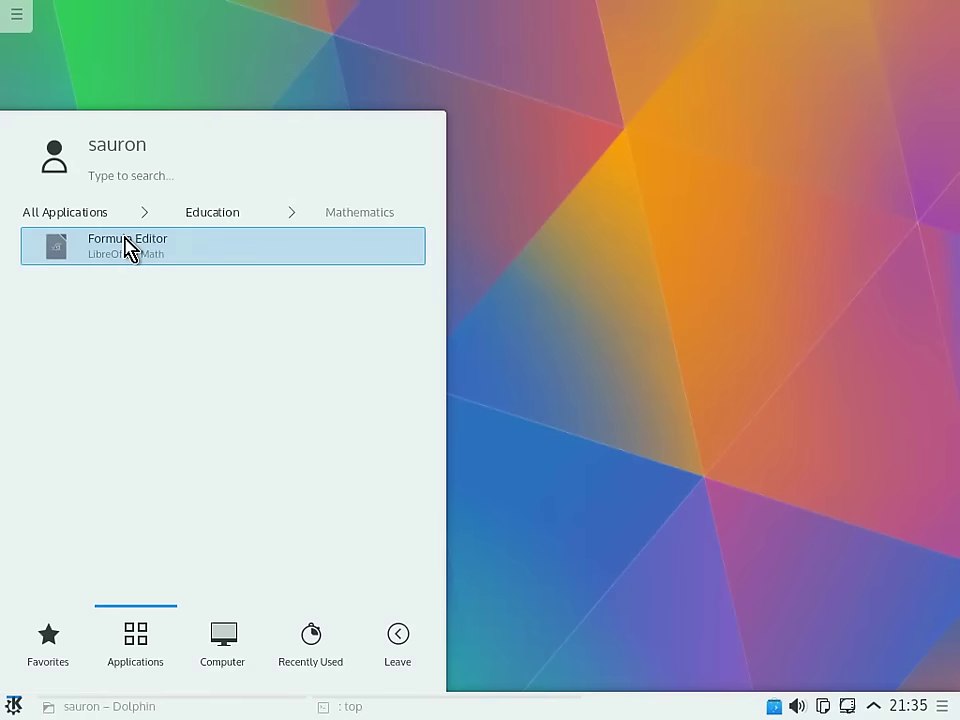
{"action": "key", "text": "Left"}
{"action": "key", "text": "Left"}
- View the applications in the Graphics category and return to the category list
{"action": "key", "text": "Down"}
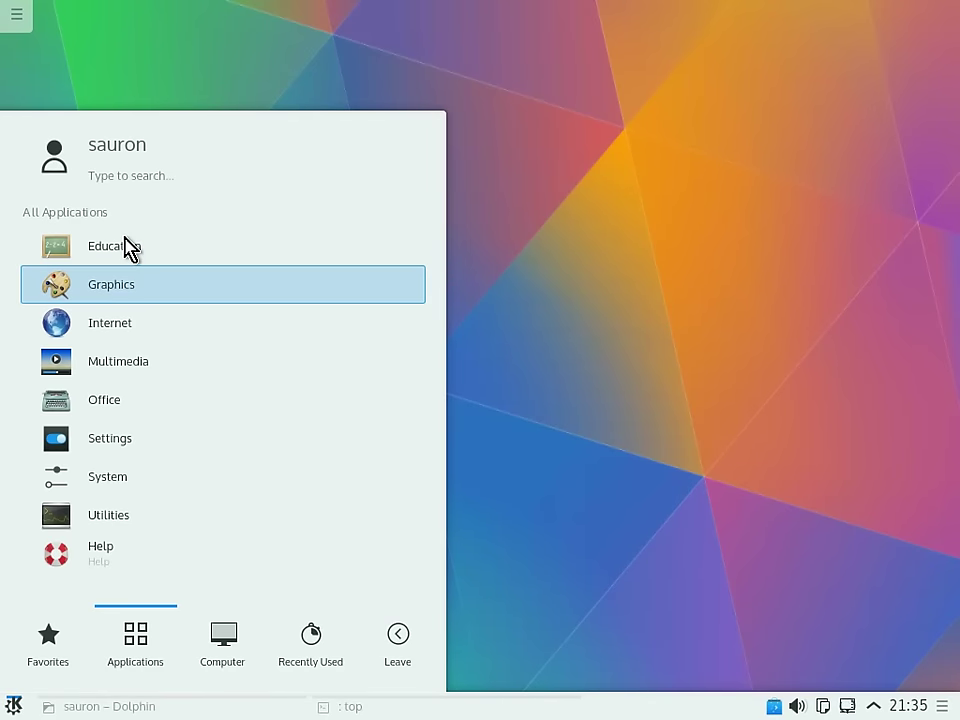
{"action": "key", "text": "Right"}
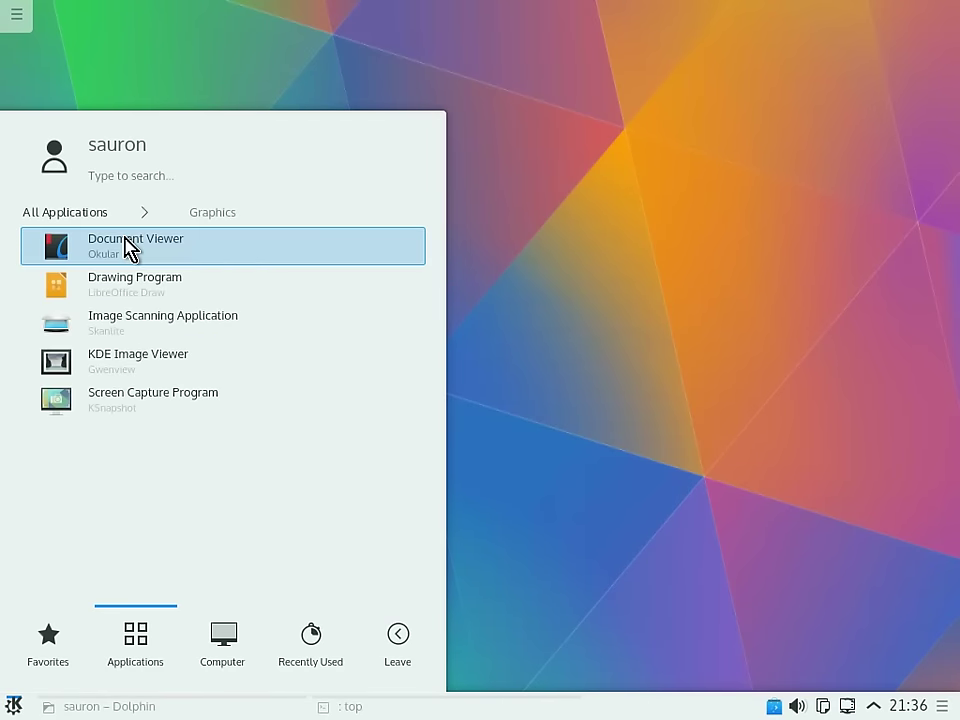
{"action": "key", "text": "Left"}
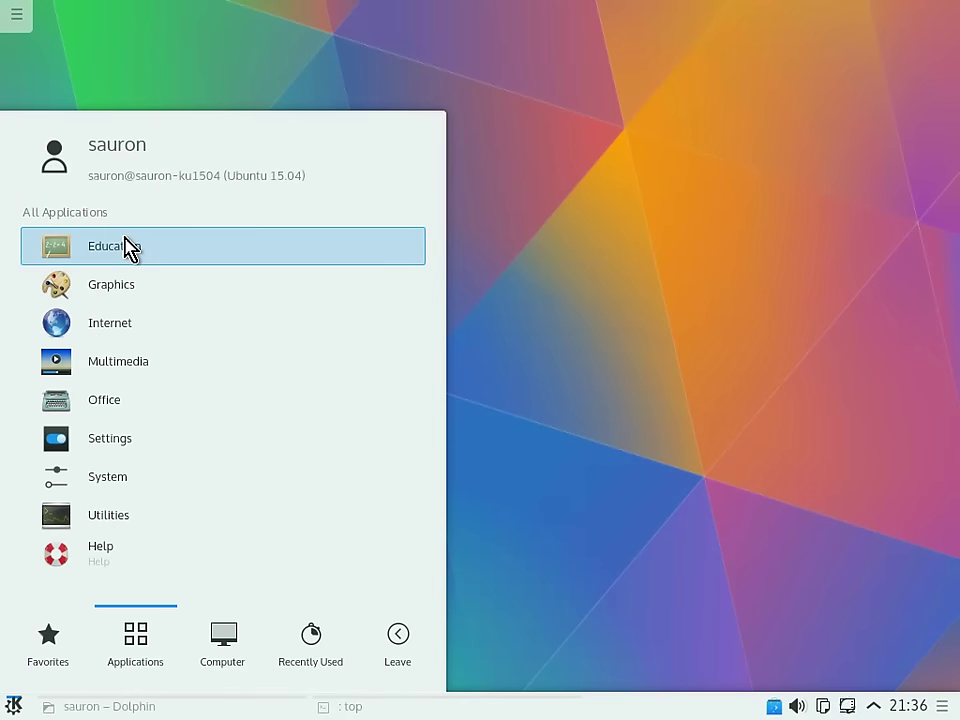
- Go through the applications in the Internet category down to Web Browser, and return to the category list
{"action": "key", "text": "Down"}
{"action": "key", "text": "Down"}
{"action": "key", "text": "Right"}
{"action": "key", "text": "Down"}
{"action": "key", "text": "Down"}
{"action": "key", "text": "Down"}
{"action": "key", "text": "Down"}
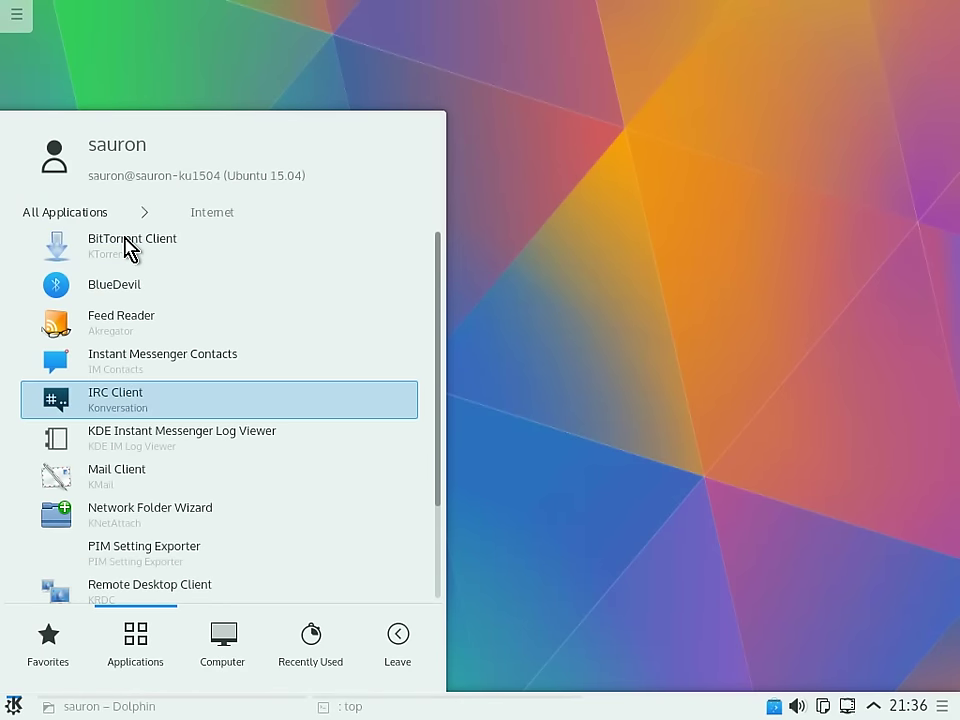
{"action": "key", "text": "Down"}
{"action": "key", "text": "Down"}
{"action": "key", "text": "Down"}
{"action": "key", "text": "Down"}
{"action": "key", "text": "Down"}
{"action": "key", "text": "Down"}
{"action": "key", "text": "Down"}
{"action": "key", "text": "Down"}
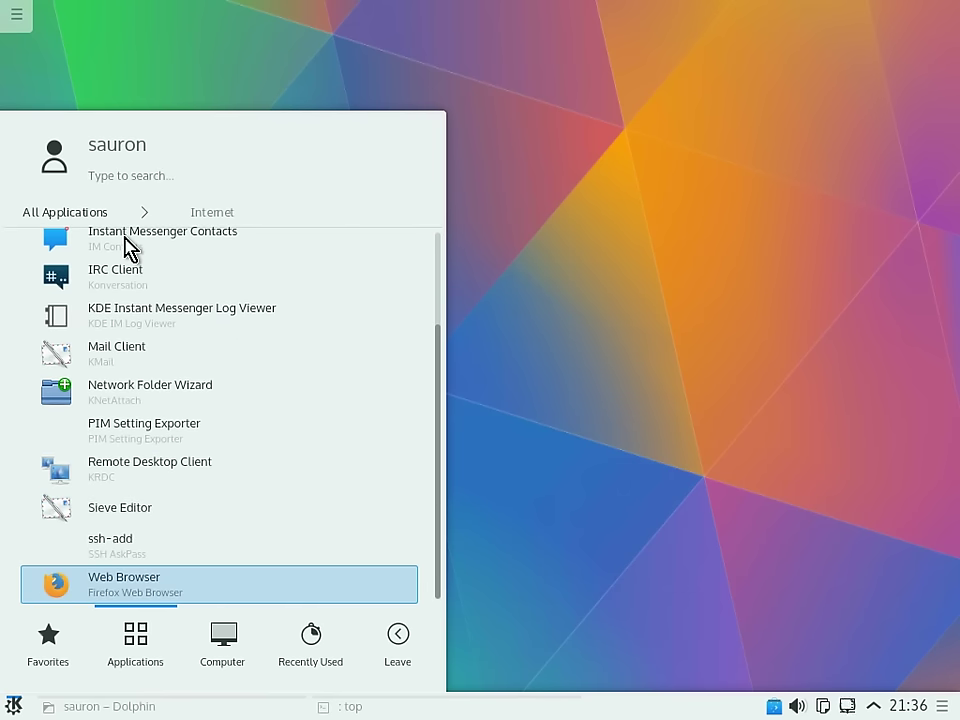
{"action": "key", "text": "Left"}
- View the applications in the Multimedia category and return to the category list
{"action": "key", "text": "Down"}
{"action": "key", "text": "Down"}
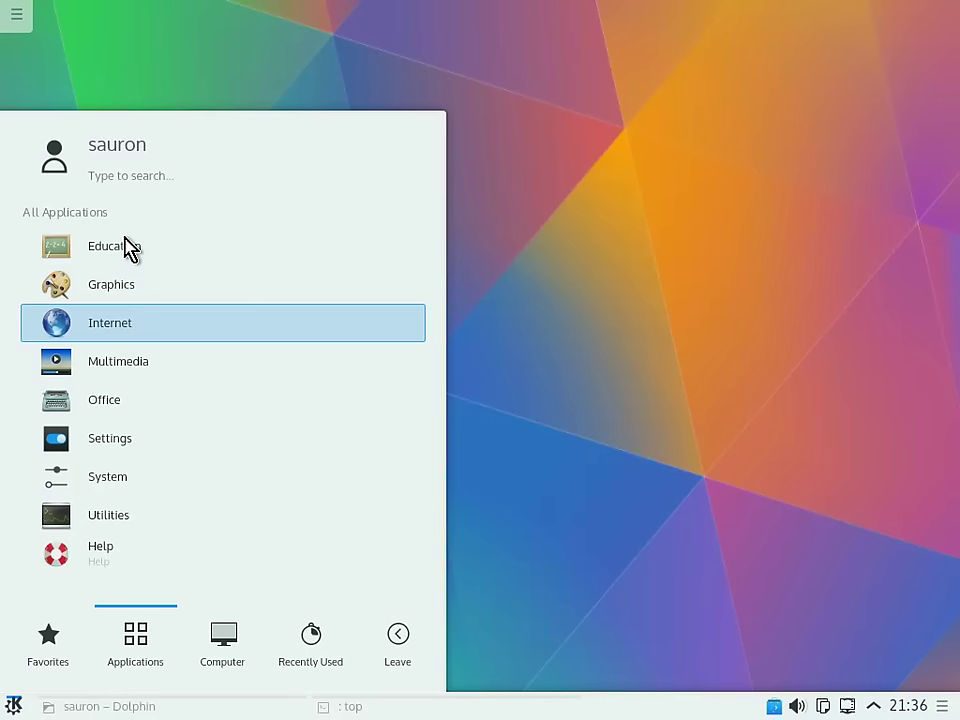
{"action": "key", "text": "Right"}
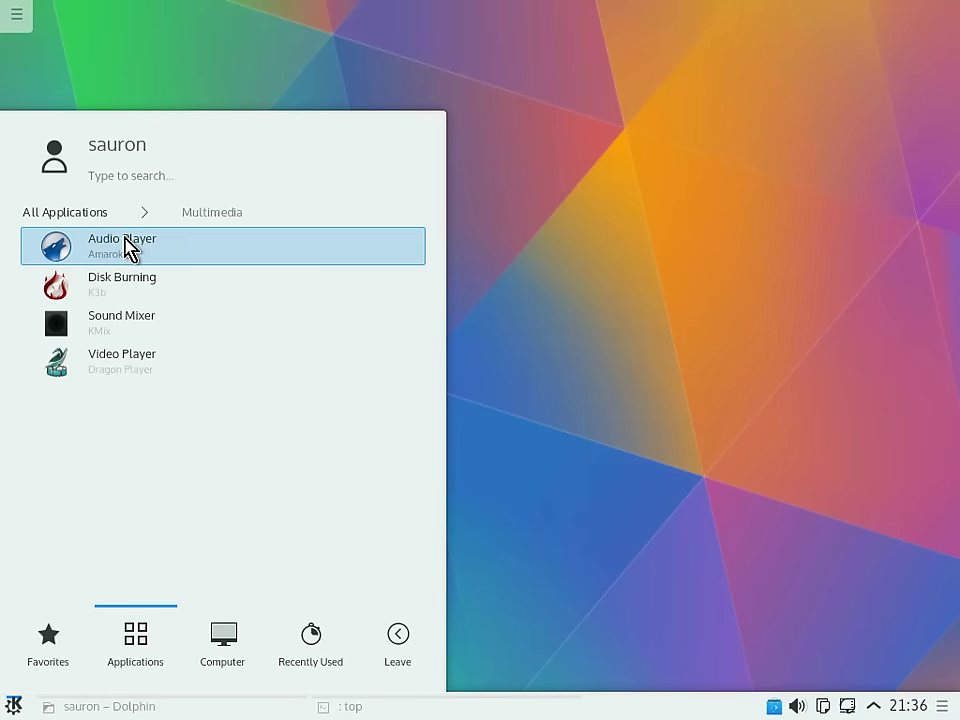
{"action": "key", "text": "Left"}
- Return to the category list from Multimedia and open the Office category in the application launcher
{"action": "key", "text": "Down"}
{"action": "key", "text": "Down"}
{"action": "key", "text": "Down"}
{"action": "key", "text": "Down"}
{"action": "key", "text": "Right"}
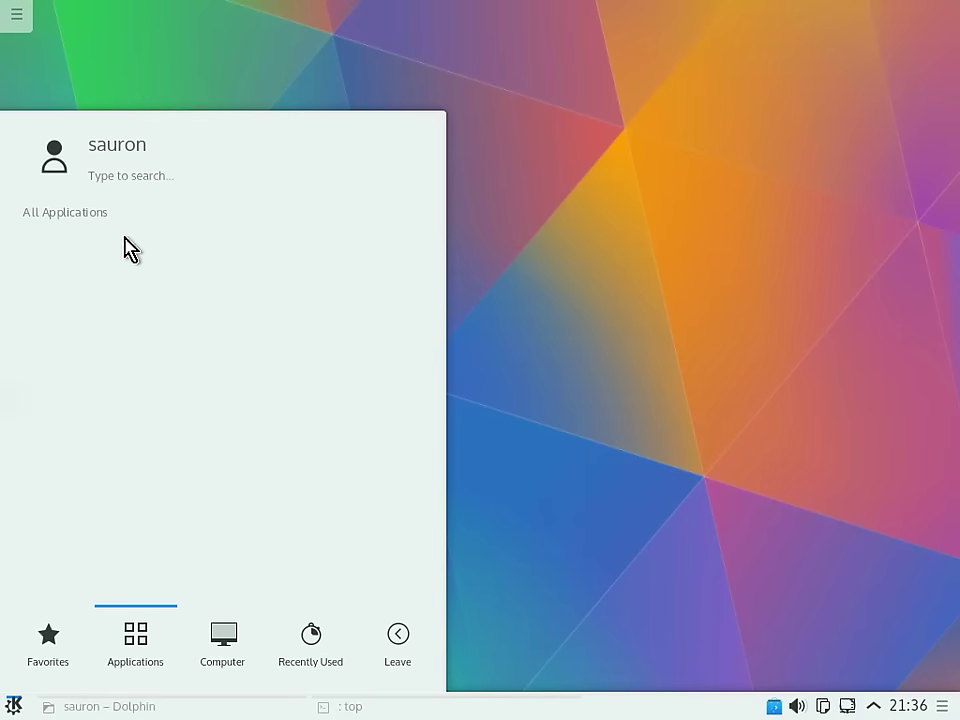
- Go through the applications in the Office category and launch LibreOffice Writer
{"action": "key", "text": "Down"}
{"action": "key", "text": "Down"}
{"action": "key", "text": "Down"}
{"action": "key", "text": "Down"}
{"action": "key", "text": "Down"}
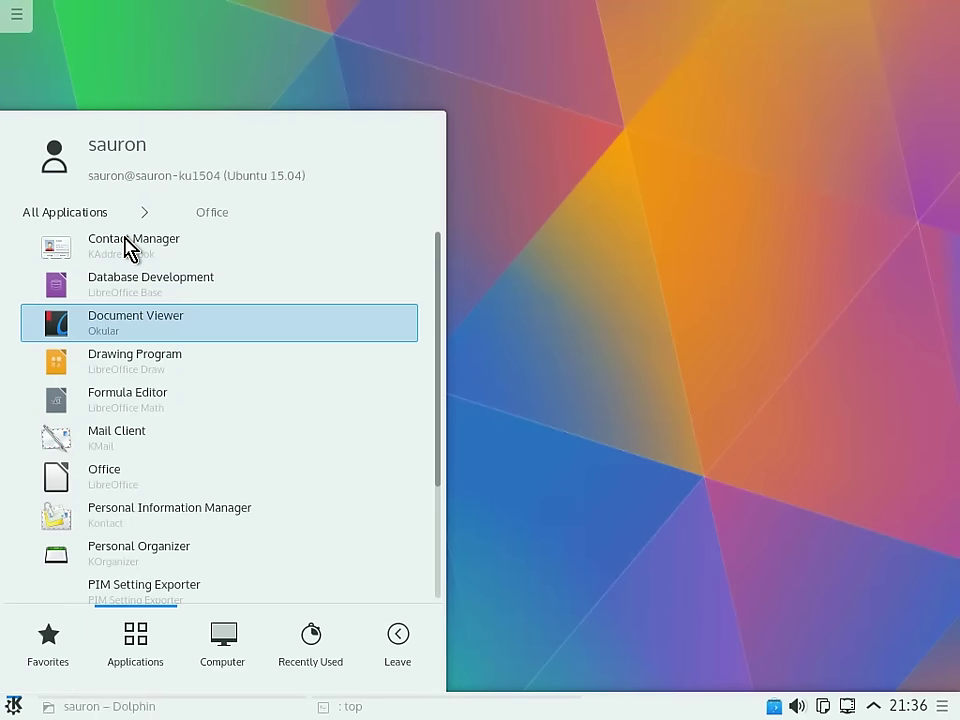
{"action": "key", "text": "Down"}
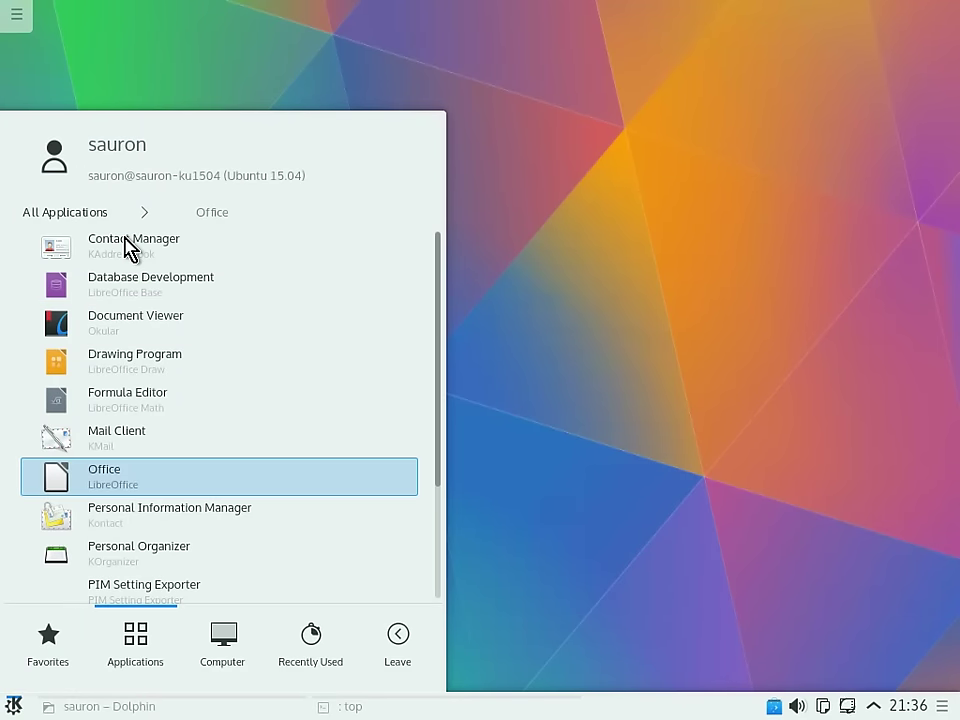
{"action": "key", "text": "Down"}
{"action": "key", "text": "Down"}
{"action": "key", "text": "Down"}
{"action": "key", "text": "Down"}
{"action": "key", "text": "Down"}
{"action": "key", "text": "Down"}
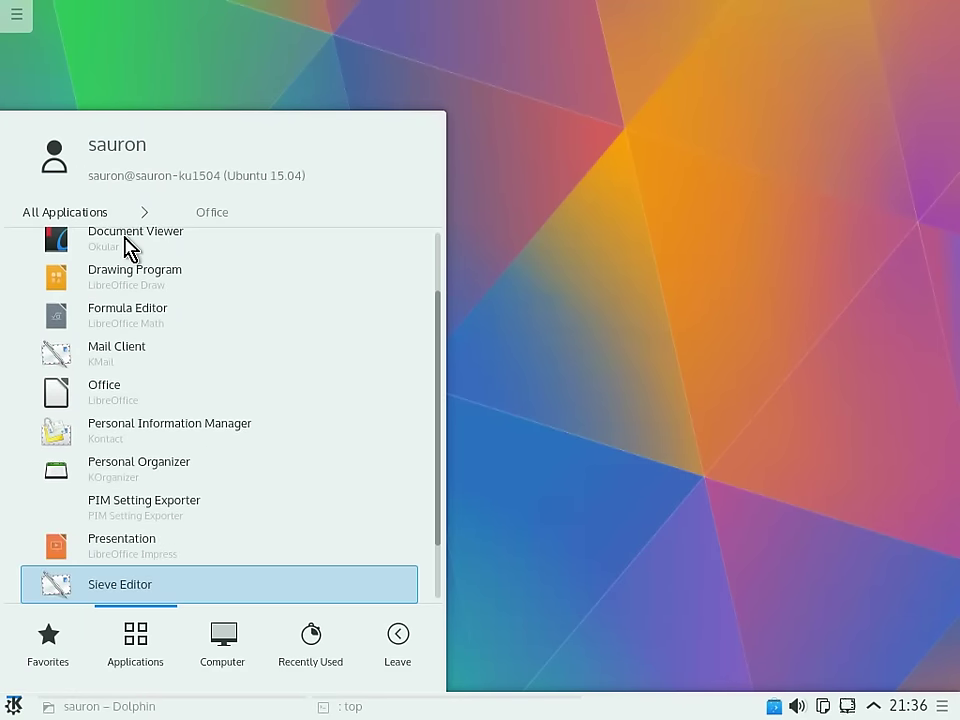
{"action": "key", "text": "Down"}
{"action": "key", "text": "Down"}
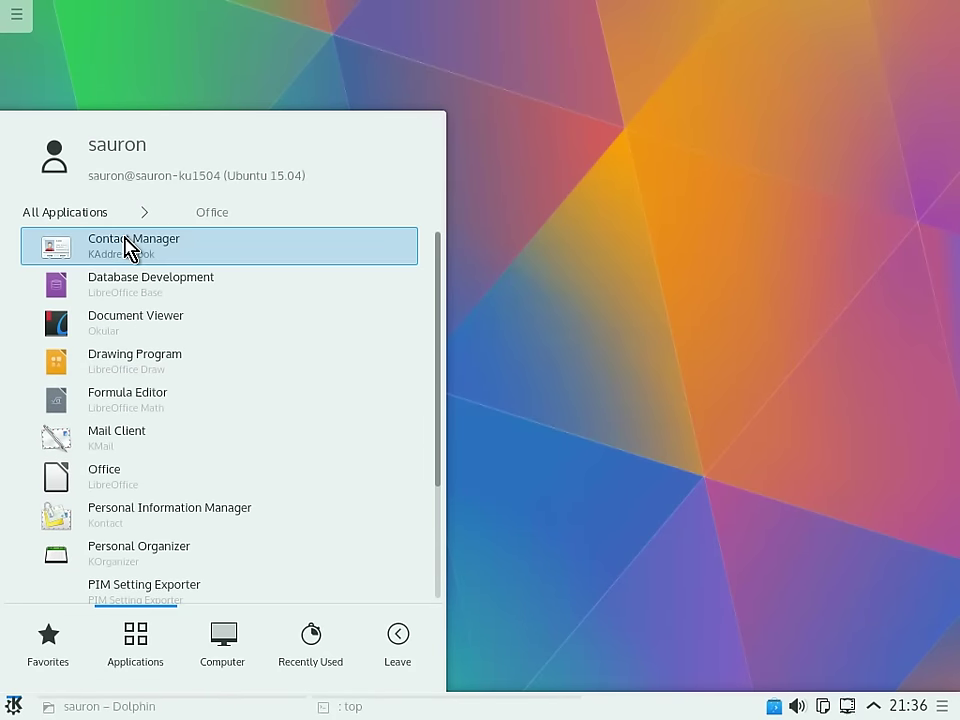
{"action": "key", "text": "Up"}
{"action": "key", "text": "Return"}
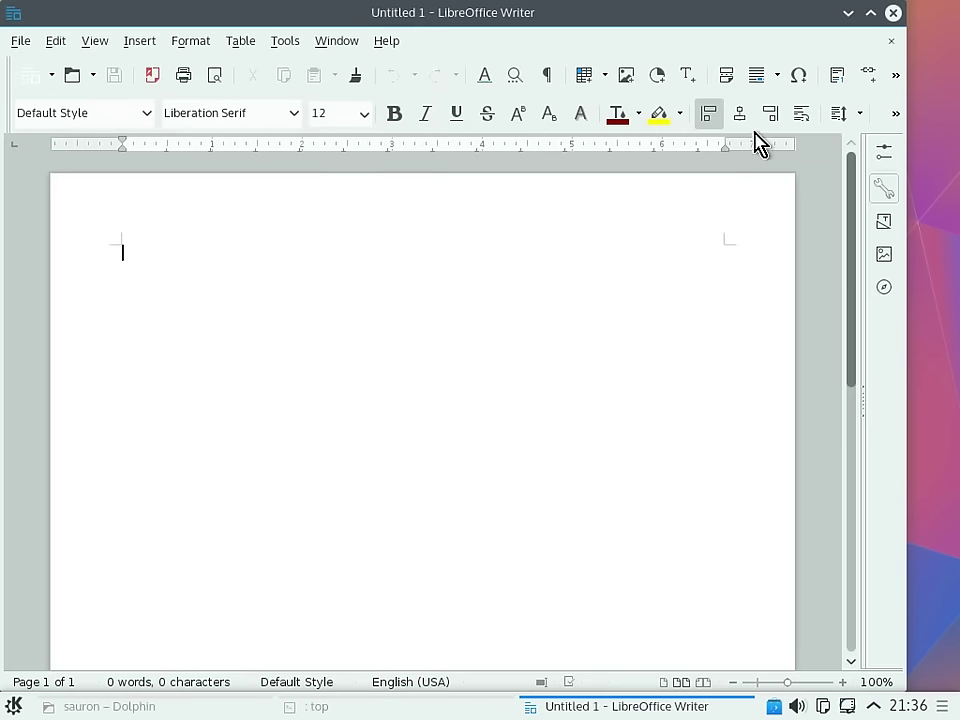
- View the About LibreOffice information and close Writer
{"action": "left_click", "coordinate": [383, 43]}
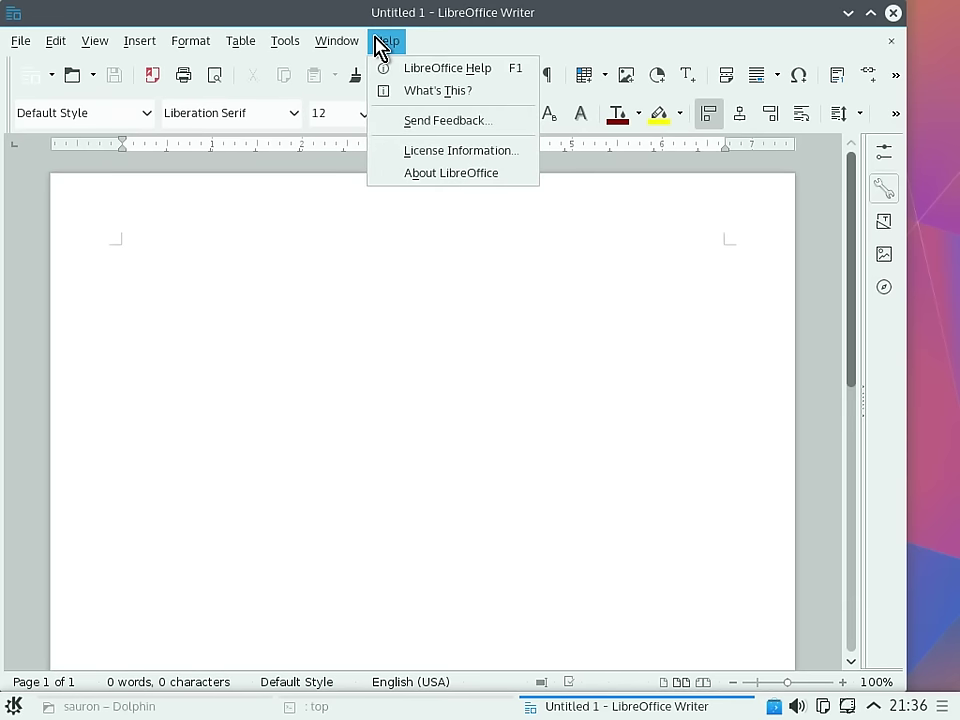
{"action": "left_click", "coordinate": [429, 174]}
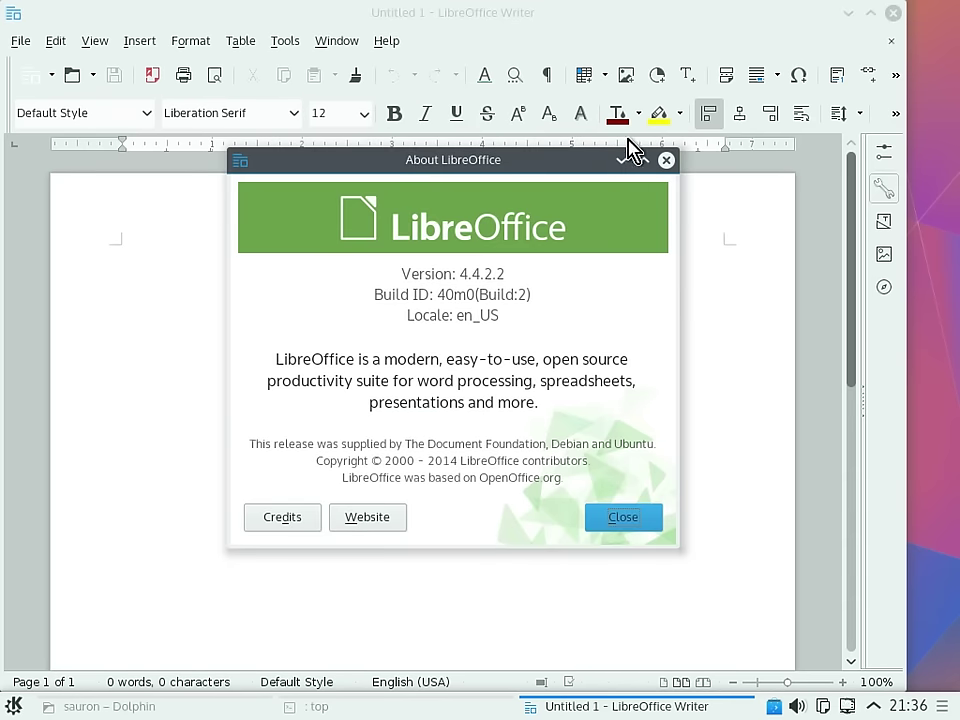
{"action": "left_click", "coordinate": [666, 160]}
{"action": "left_click", "coordinate": [893, 13]}
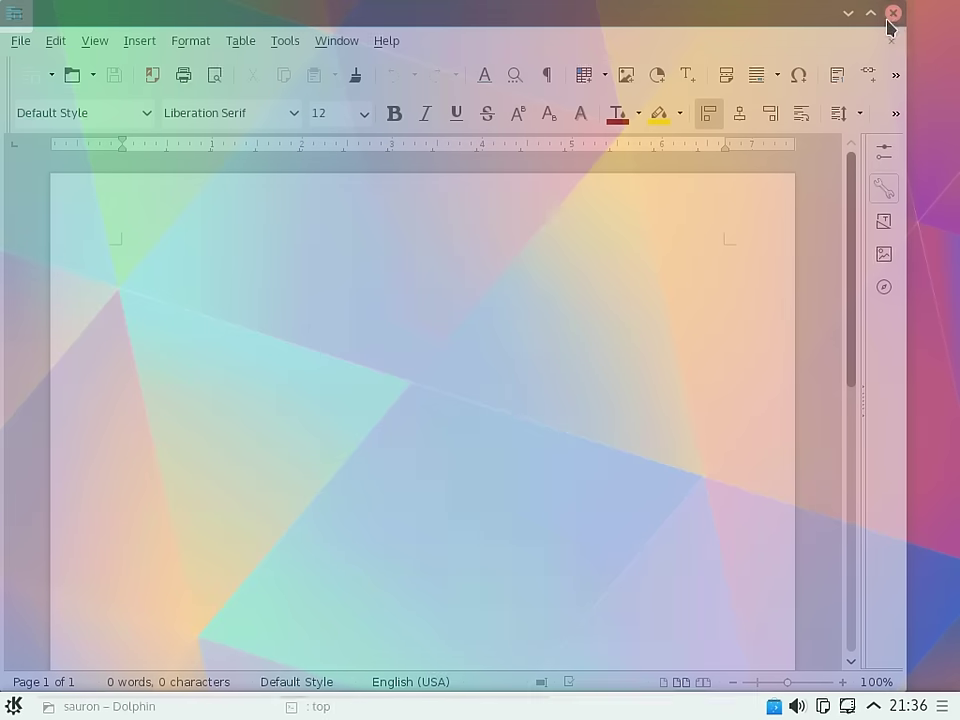
- View the applications in the Settings and Utilities categories of the application launcher, and return to the category list
{"action": "left_click", "coordinate": [14, 706]}
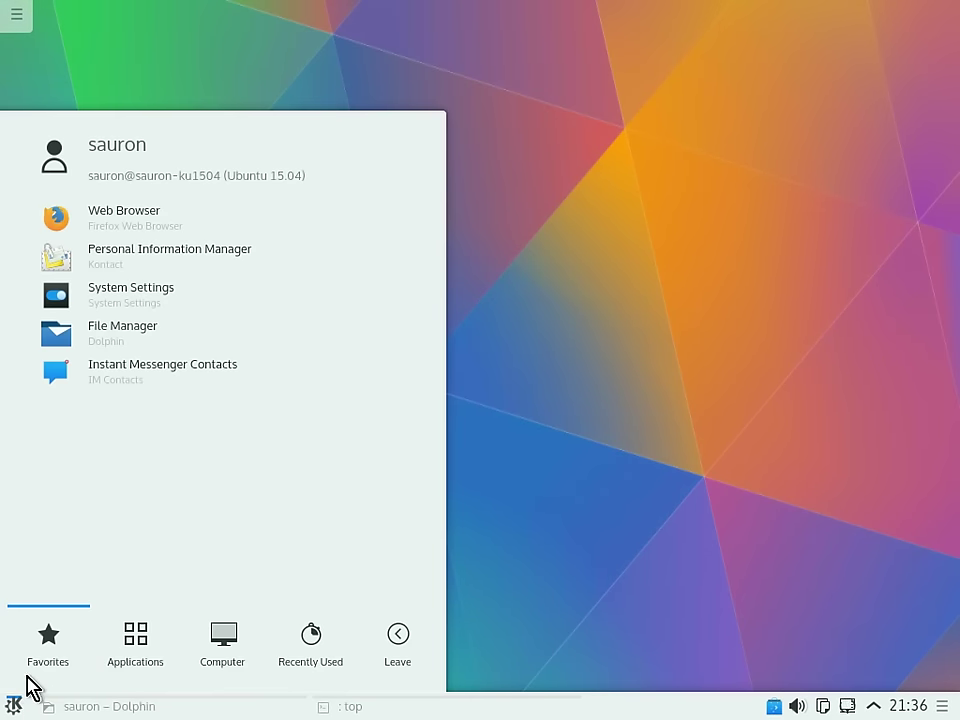
{"action": "left_click", "coordinate": [128, 640]}
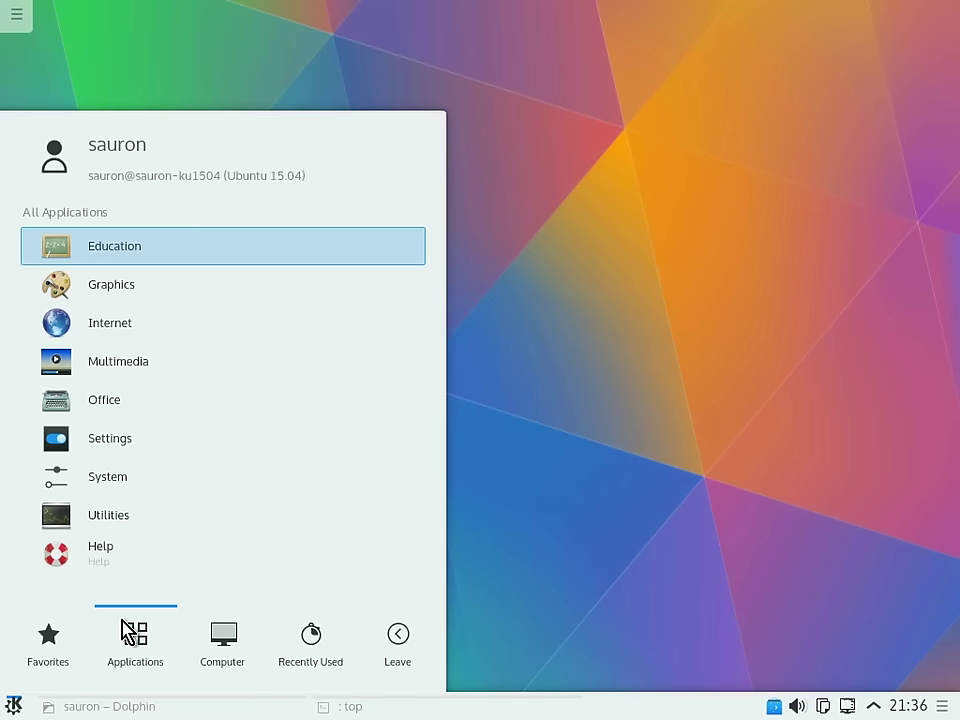
{"action": "left_click", "coordinate": [106, 431]}
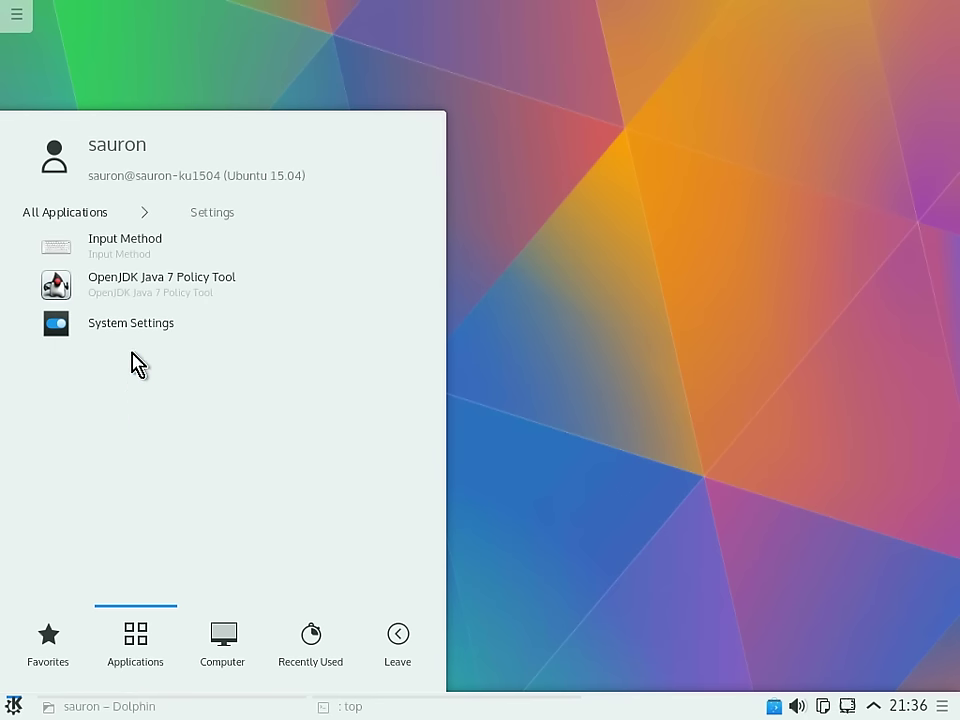
{"action": "left_click", "coordinate": [77, 212]}
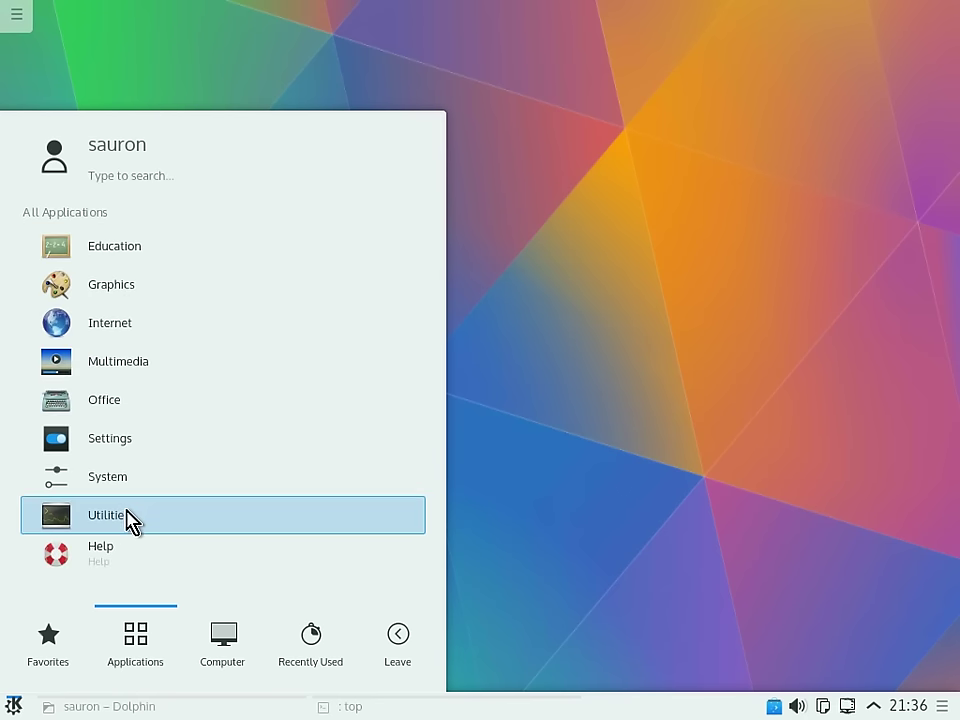
{"action": "left_click", "coordinate": [126, 519]}
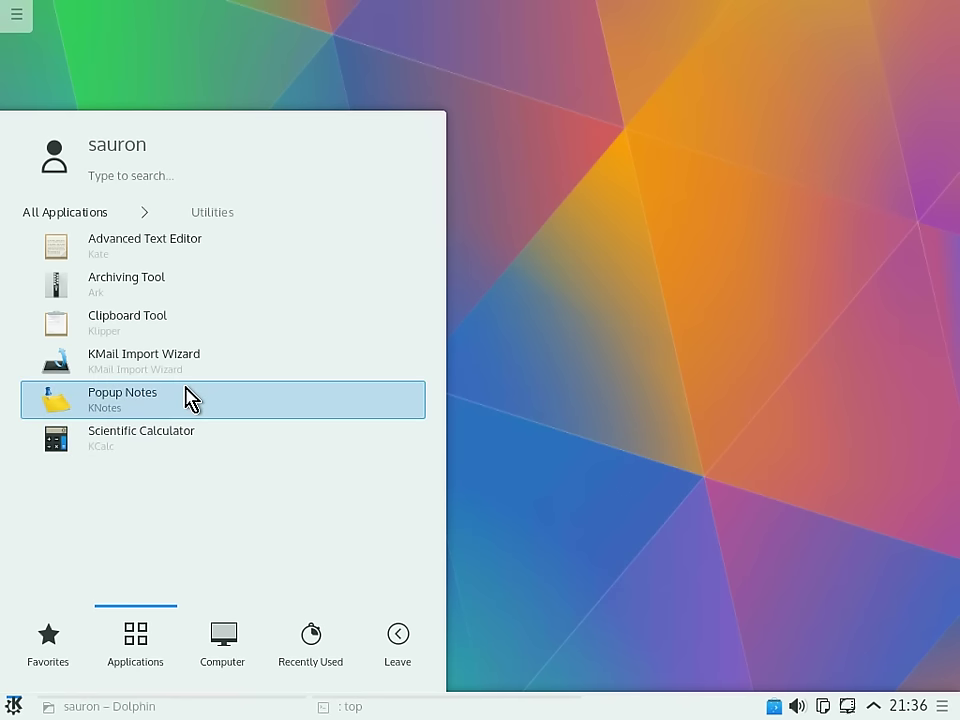
{"action": "left_click", "coordinate": [92, 214]}
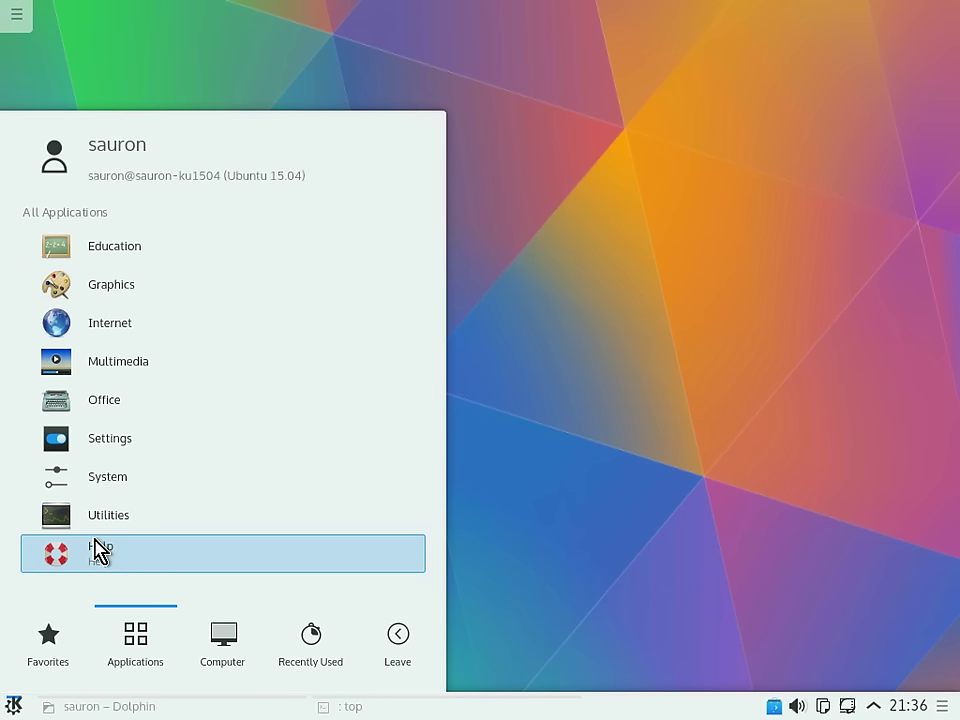
- View the KDE Fundamentals guide in the KDE Help Center and close the help window
{"action": "left_click", "coordinate": [97, 550]}
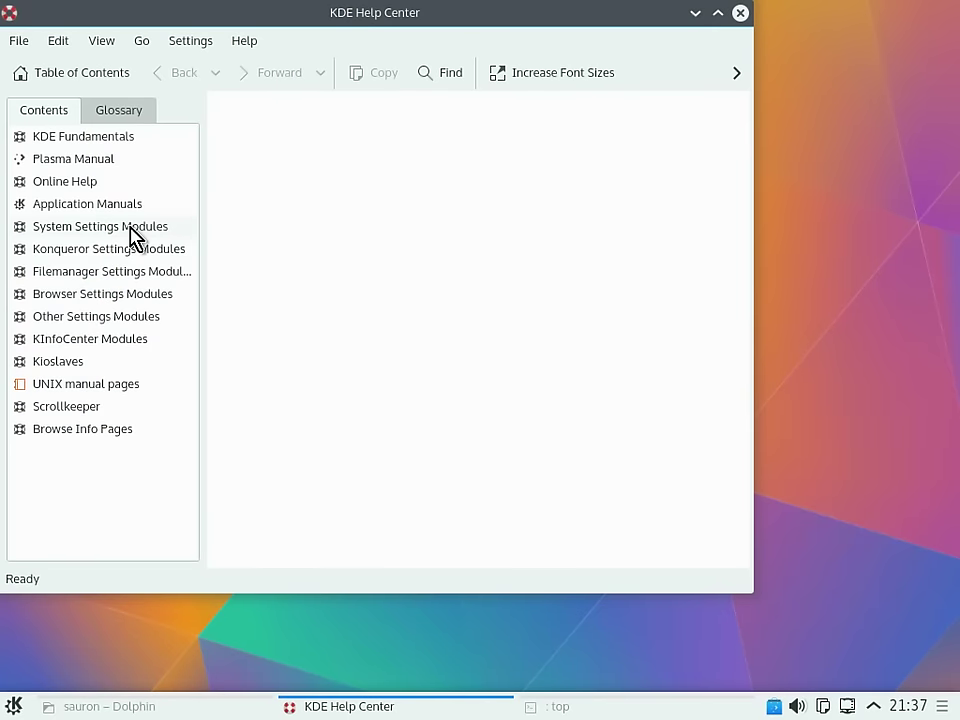
{"action": "left_click", "coordinate": [92, 142]}
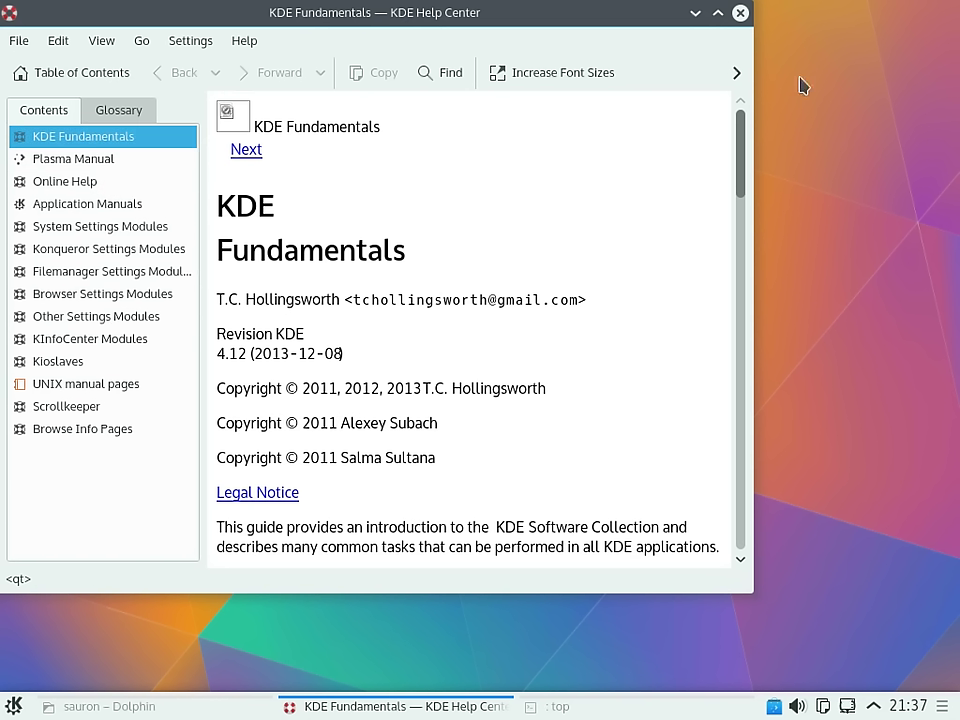
{"action": "left_click", "coordinate": [742, 14]}
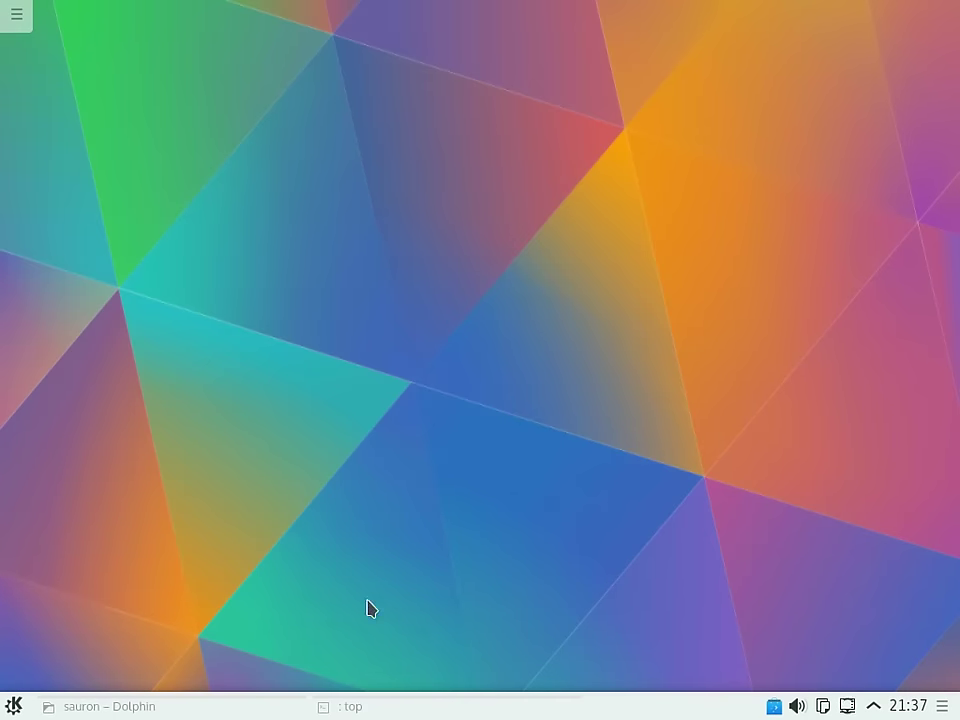
- Search the application launcher for "dis" and "disk", and clear the search
{"action": "left_click", "coordinate": [19, 706]}
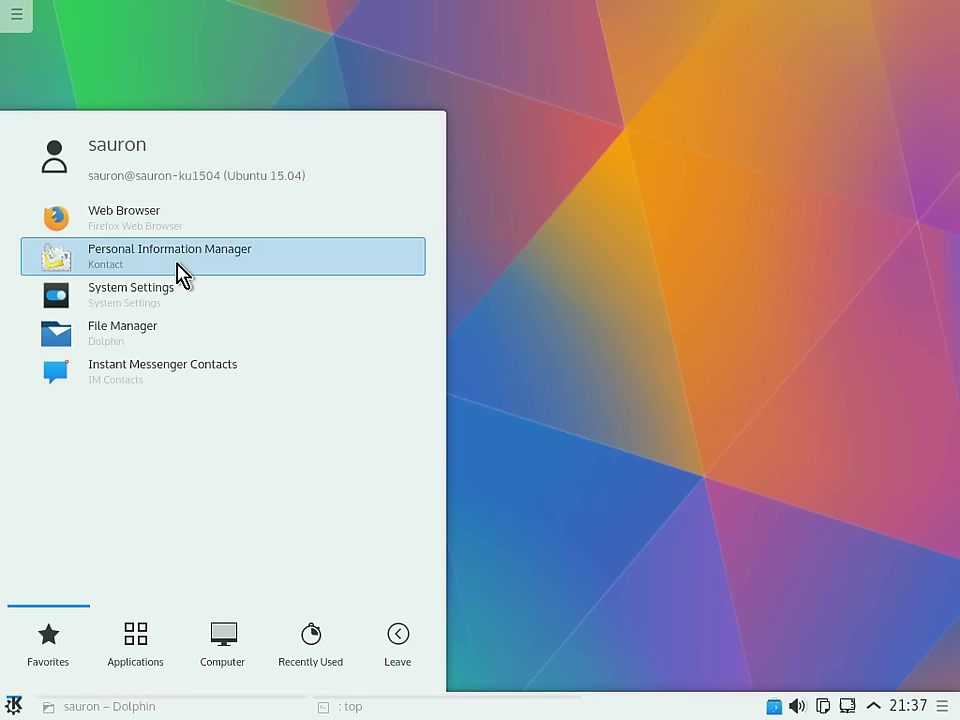
{"action": "type", "text": "dis"}
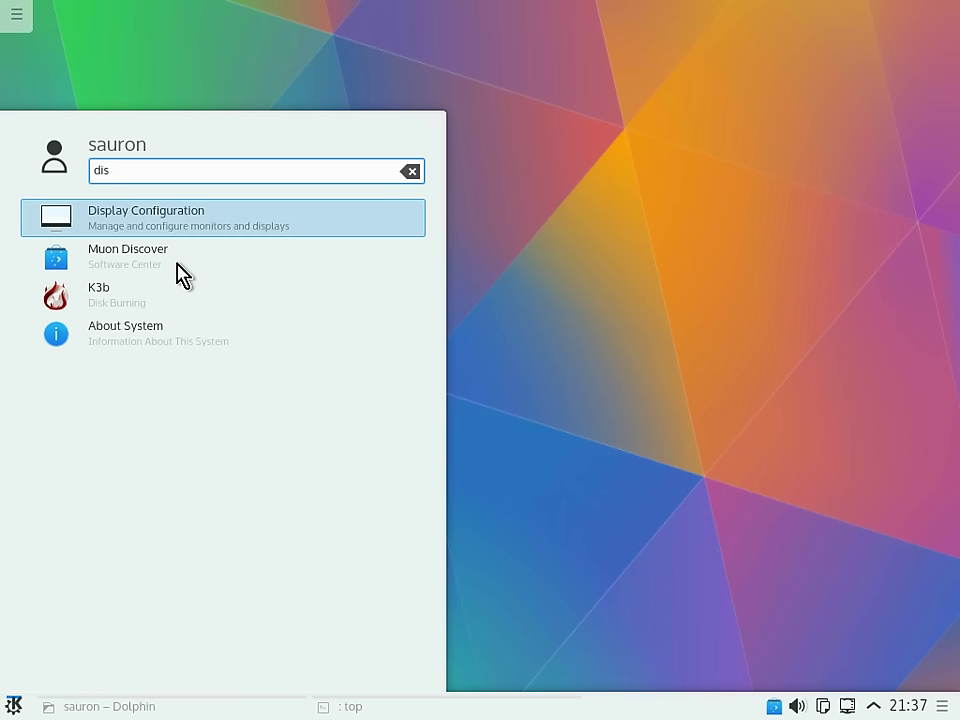
{"action": "key", "text": "BackSpace"}
{"action": "key", "text": "BackSpace"}
{"action": "type", "text": "isk"}
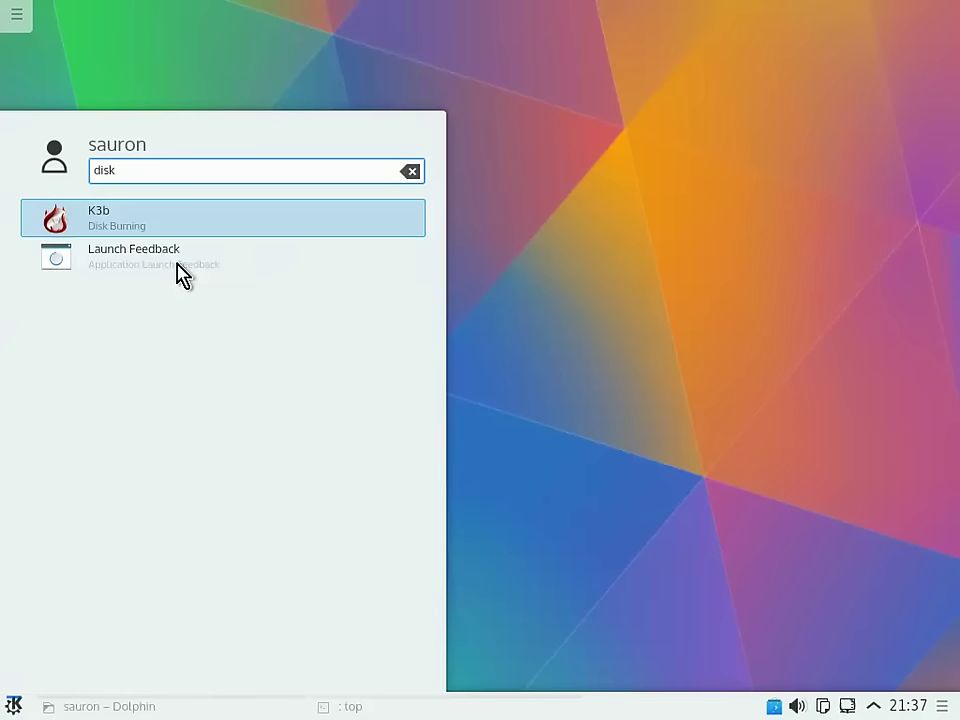
{"action": "key", "text": "BackSpace"}
{"action": "key", "text": "BackSpace"}
{"action": "key", "text": "BackSpace"}
{"action": "key", "text": "BackSpace"}
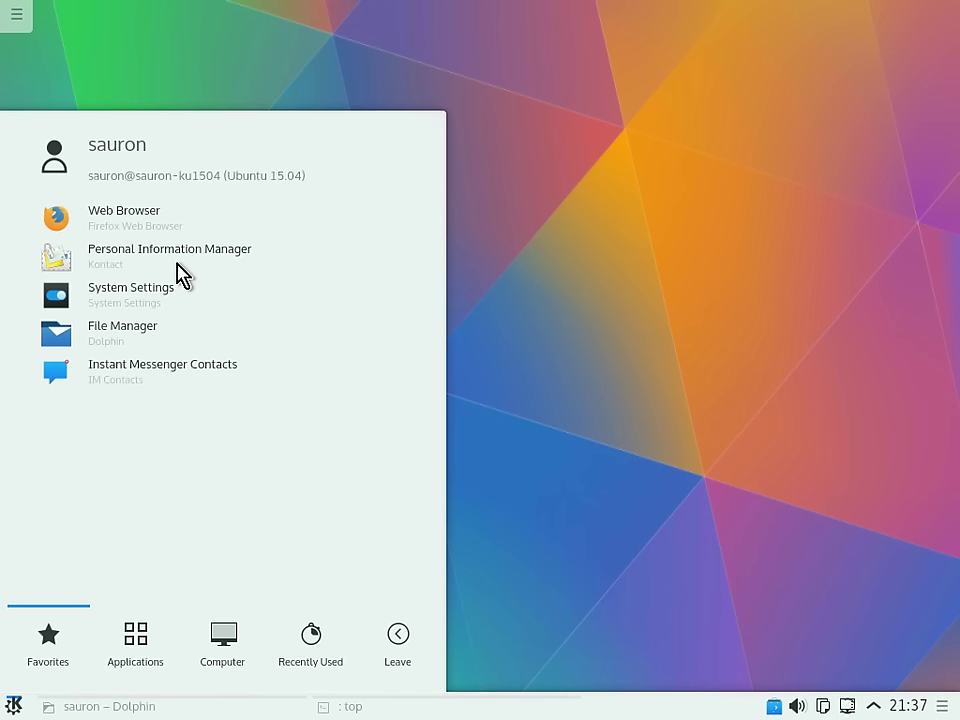
{"action": "type", "text": "g"}
{"action": "key", "text": "BackSpace"}
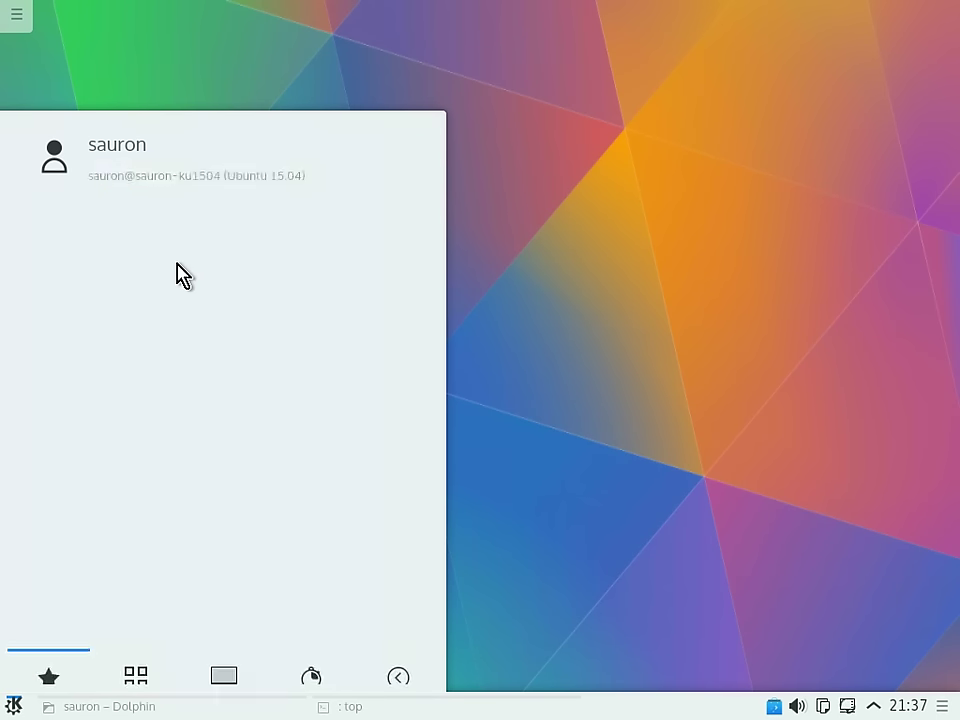
- Search the launcher for "log" and run KSystemLog as root, entering the account password
{"action": "type", "text": "log"}
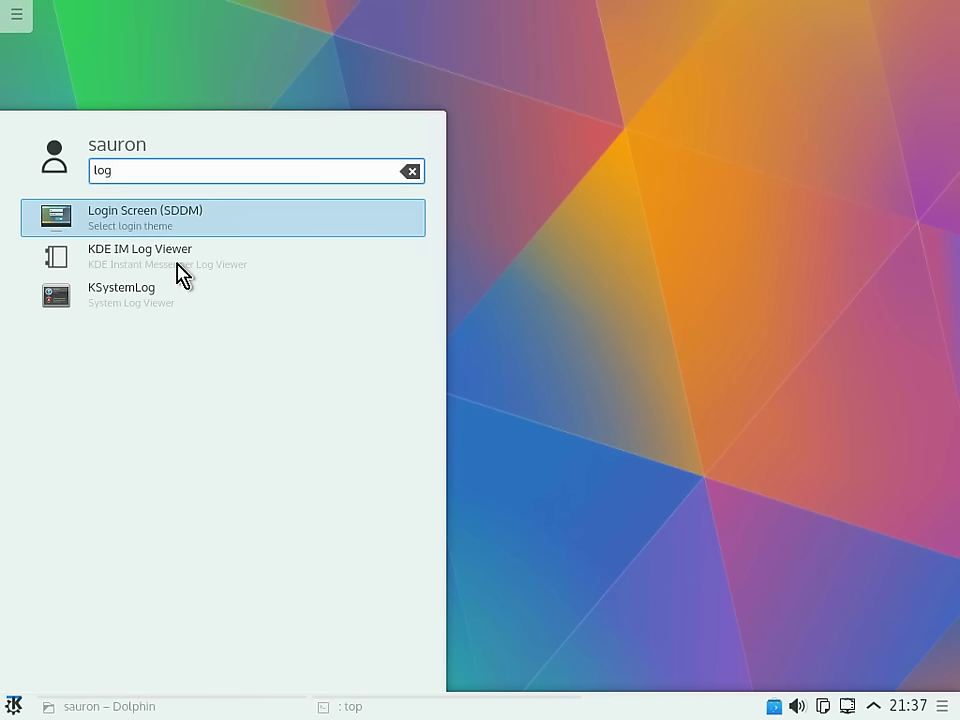
{"action": "key", "text": "Down"}
{"action": "key", "text": "Down"}
{"action": "key", "text": "Return"}
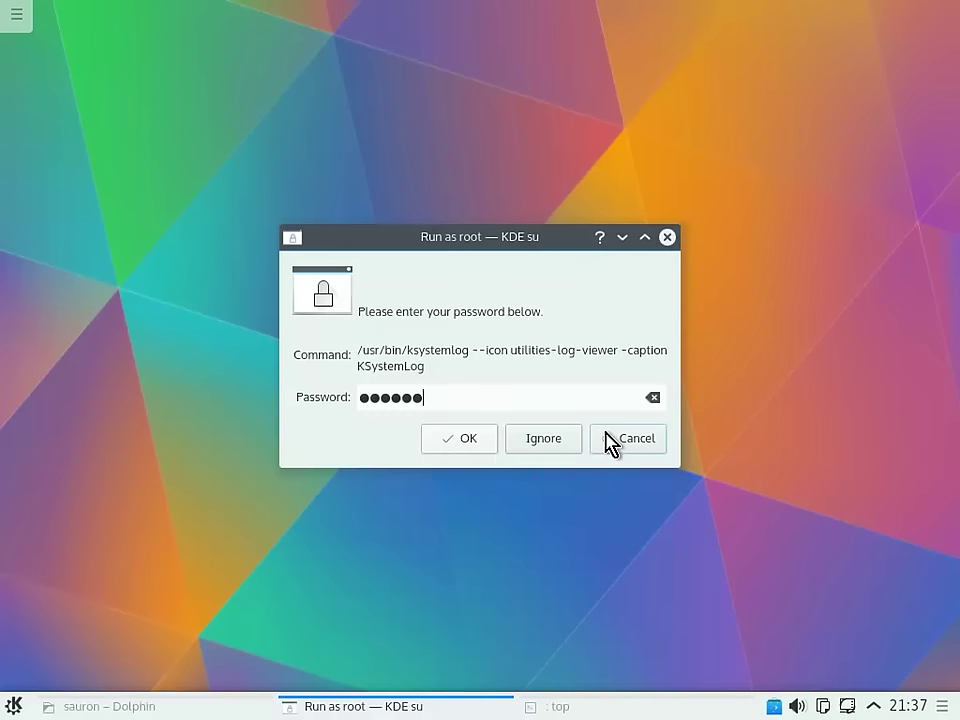
{"action": "left_click", "coordinate": [608, 439]}
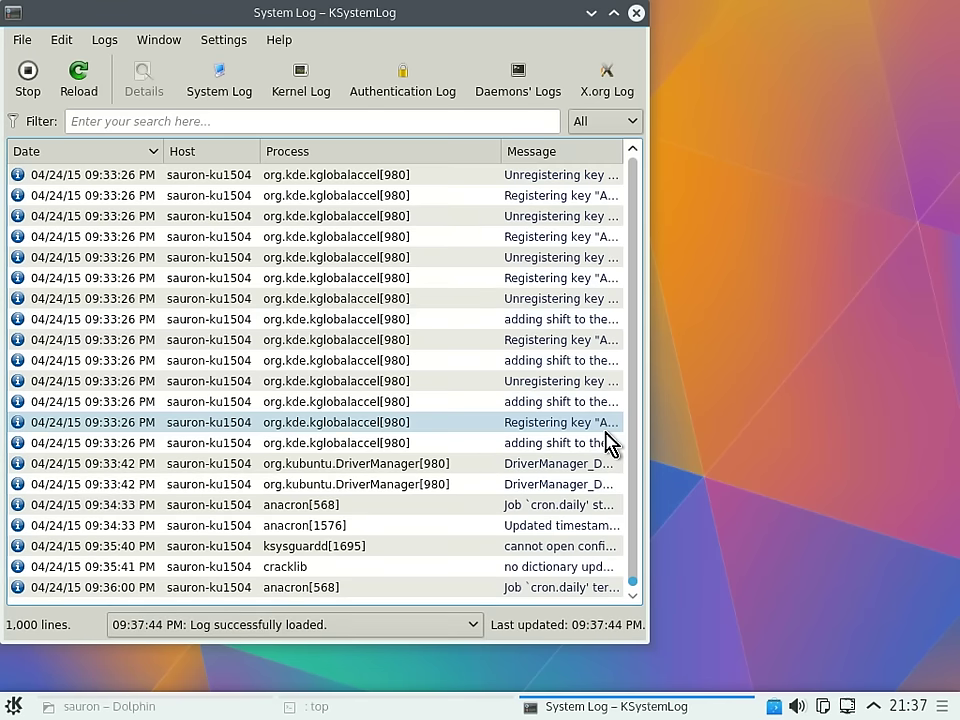
- Examine the System, Kernel, Daemons' and X.org logs in KSystemLog, and close it
{"action": "left_click", "coordinate": [222, 88]}
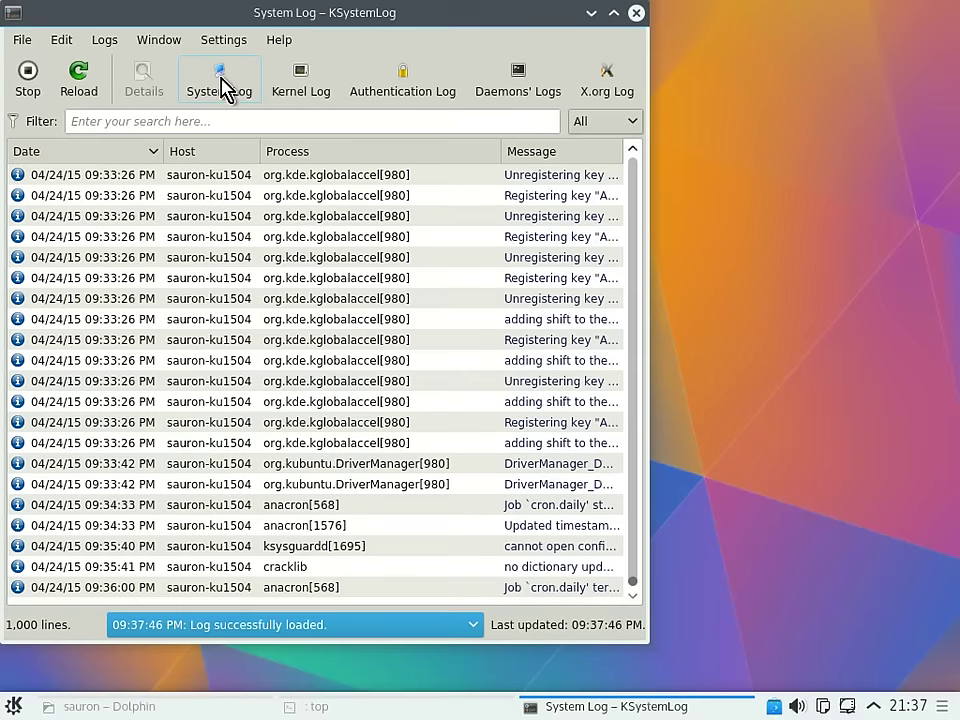
{"action": "left_click", "coordinate": [293, 86]}
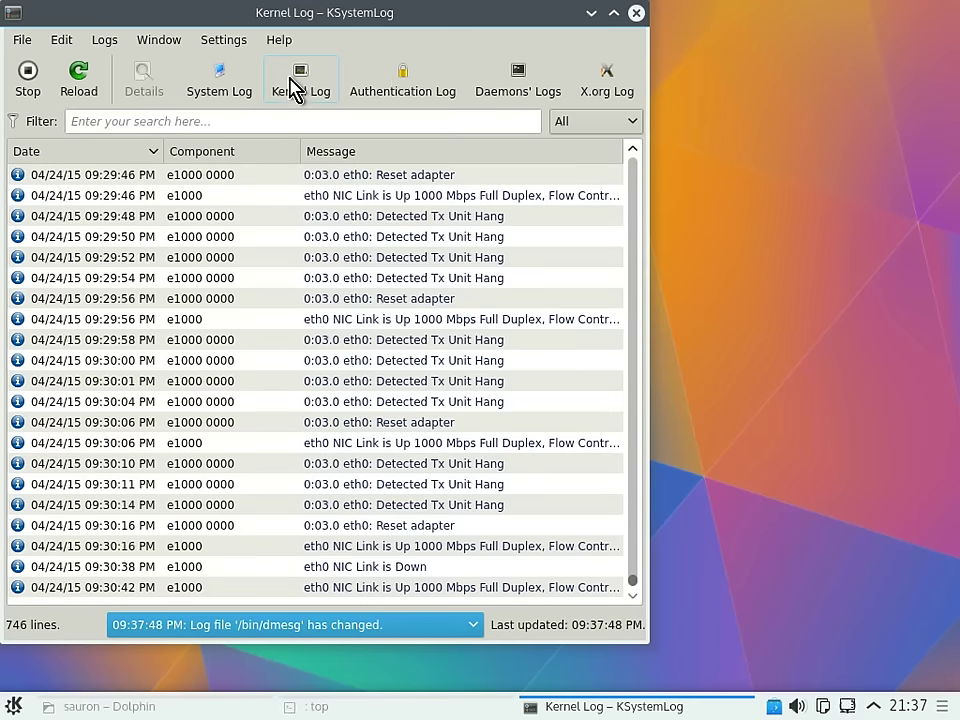
{"action": "left_click", "coordinate": [521, 88]}
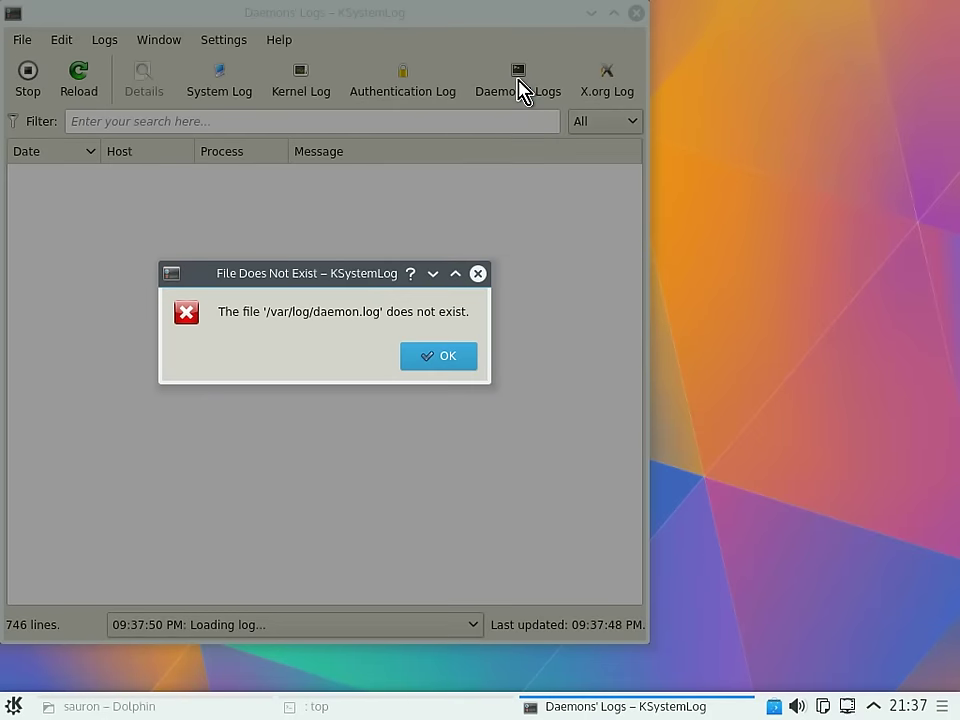
{"action": "left_click", "coordinate": [446, 362]}
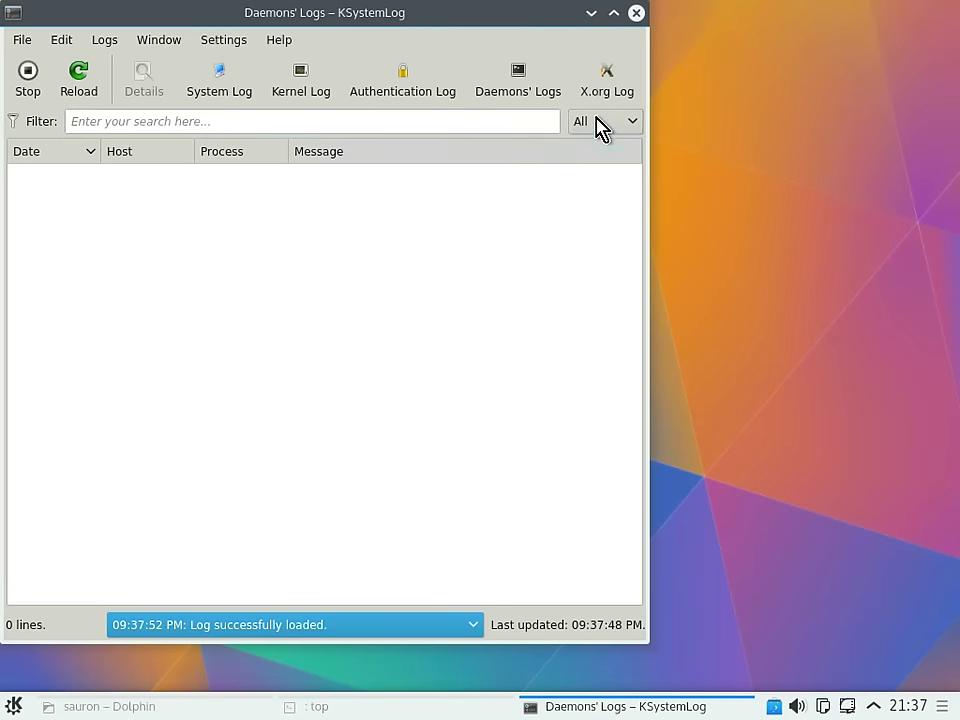
{"action": "left_click", "coordinate": [607, 88]}
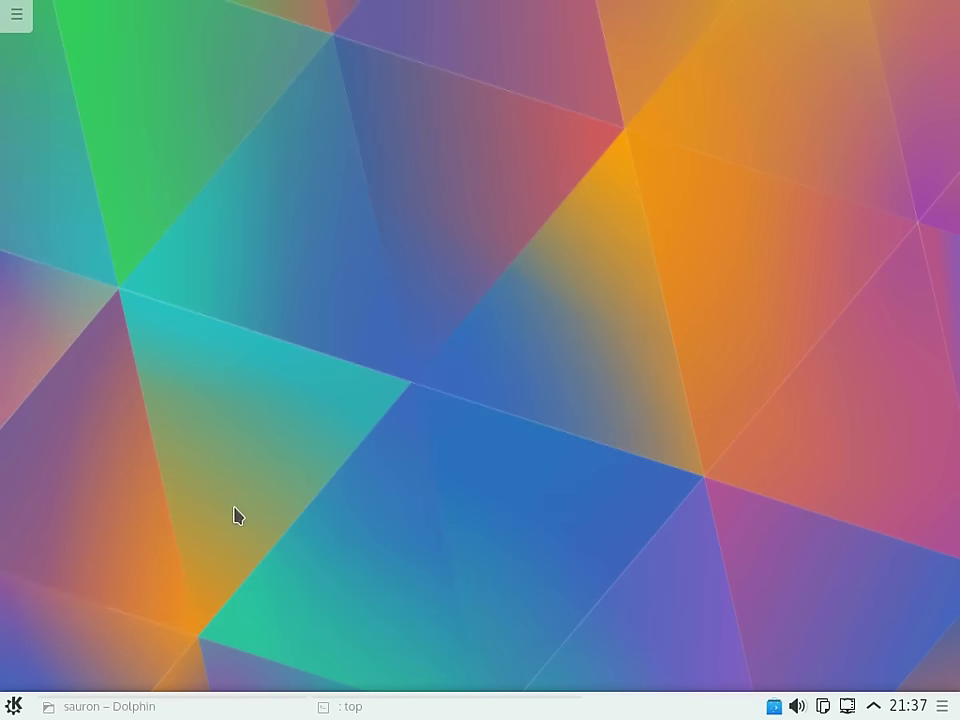
- Search the application launcher for "we", clear it, and search for "a"
{"action": "left_click", "coordinate": [22, 702]}
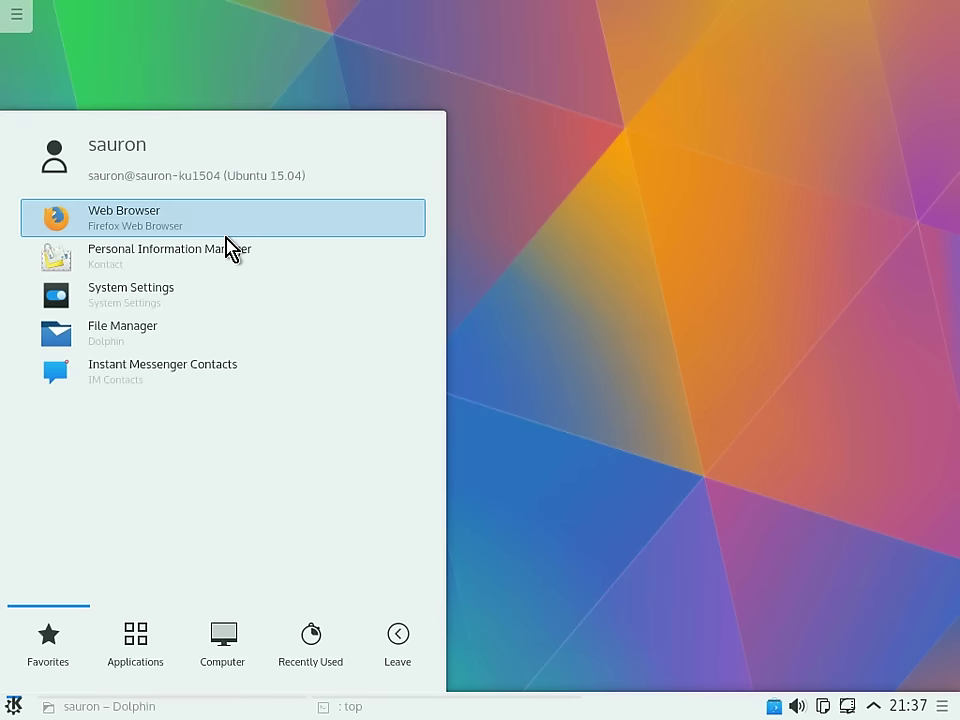
{"action": "type", "text": "we"}
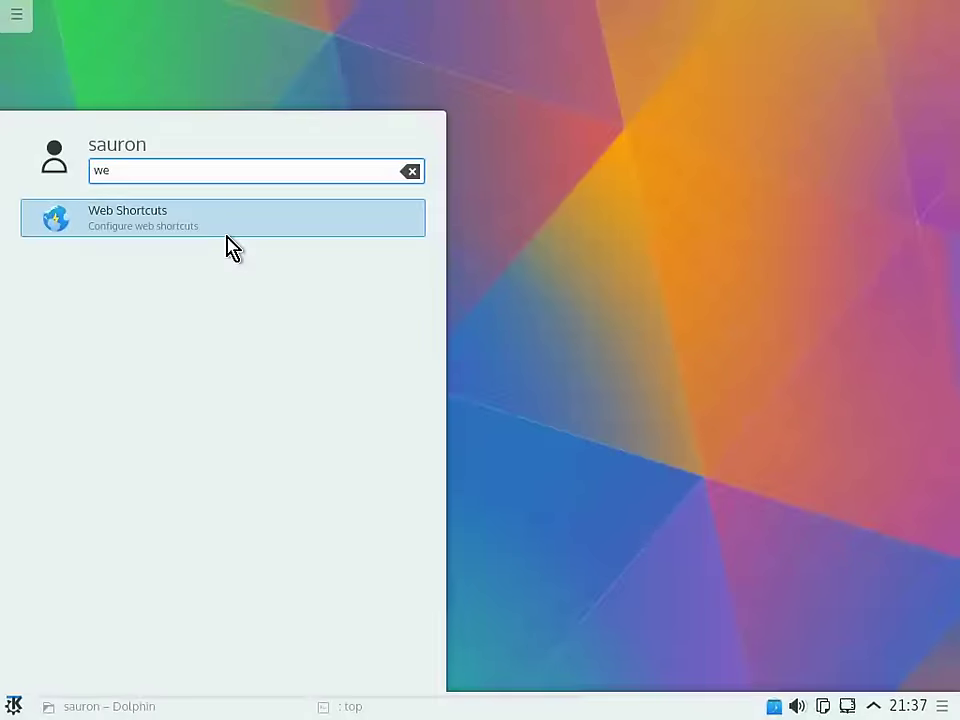
{"action": "key", "text": "Escape"}
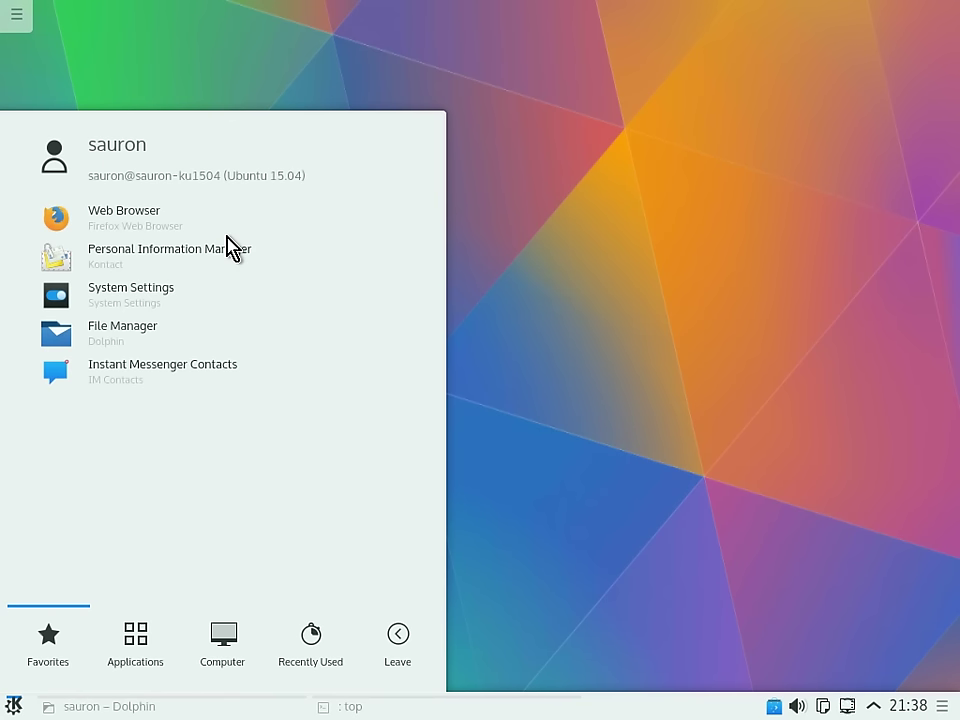
{"action": "type", "text": "a"}
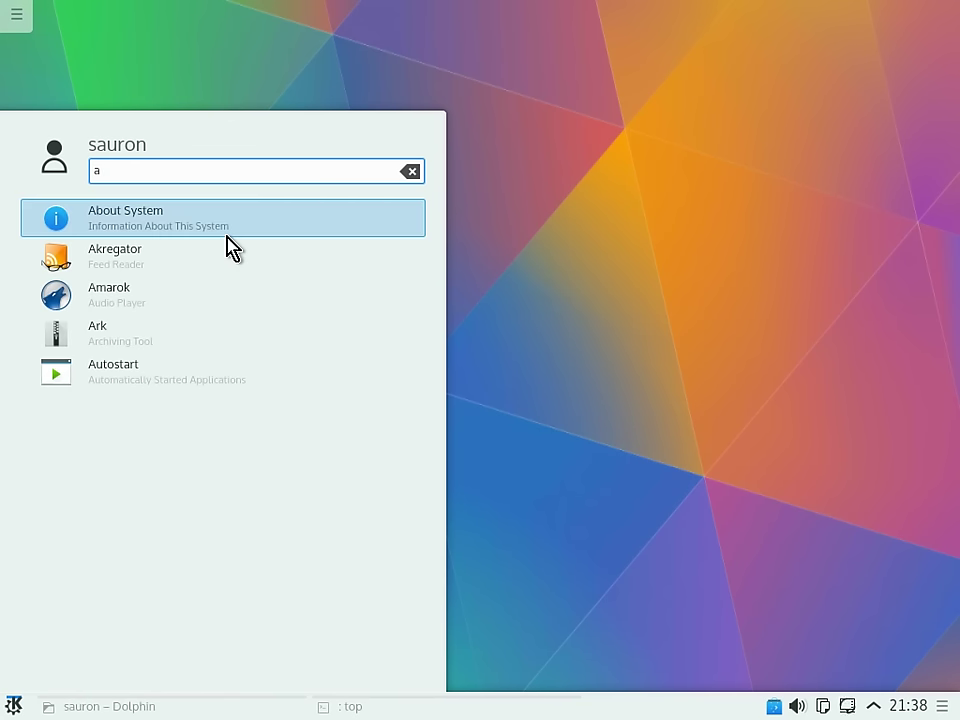
- Search the application launcher for "b", "l" and "of" in turn, and clear the search
{"action": "key", "text": "Escape"}
{"action": "type", "text": "b"}
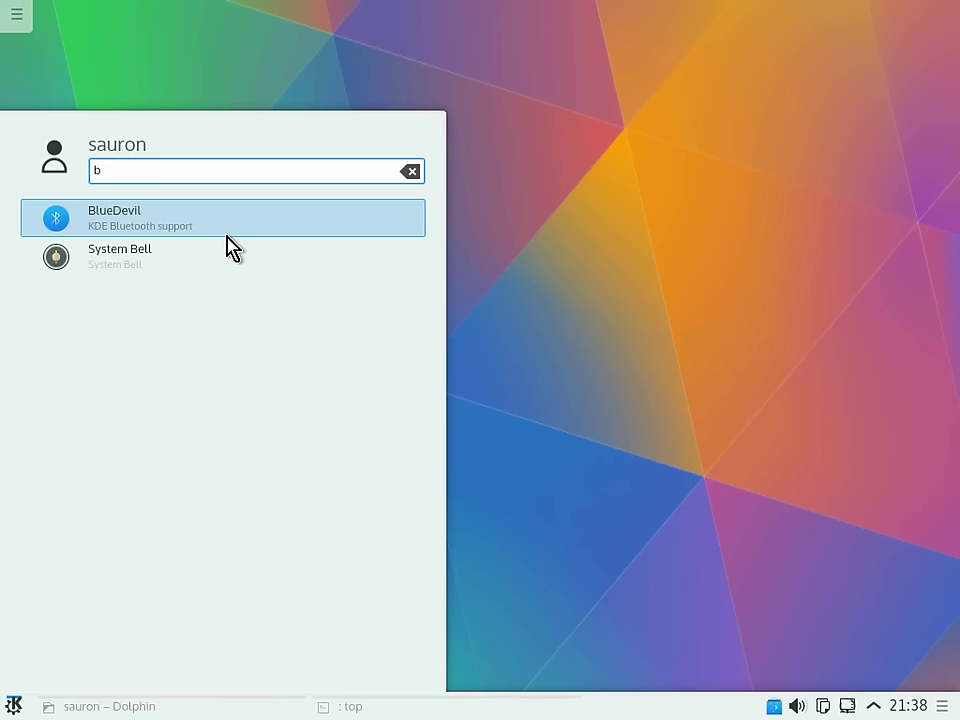
{"action": "key", "text": "Escape"}
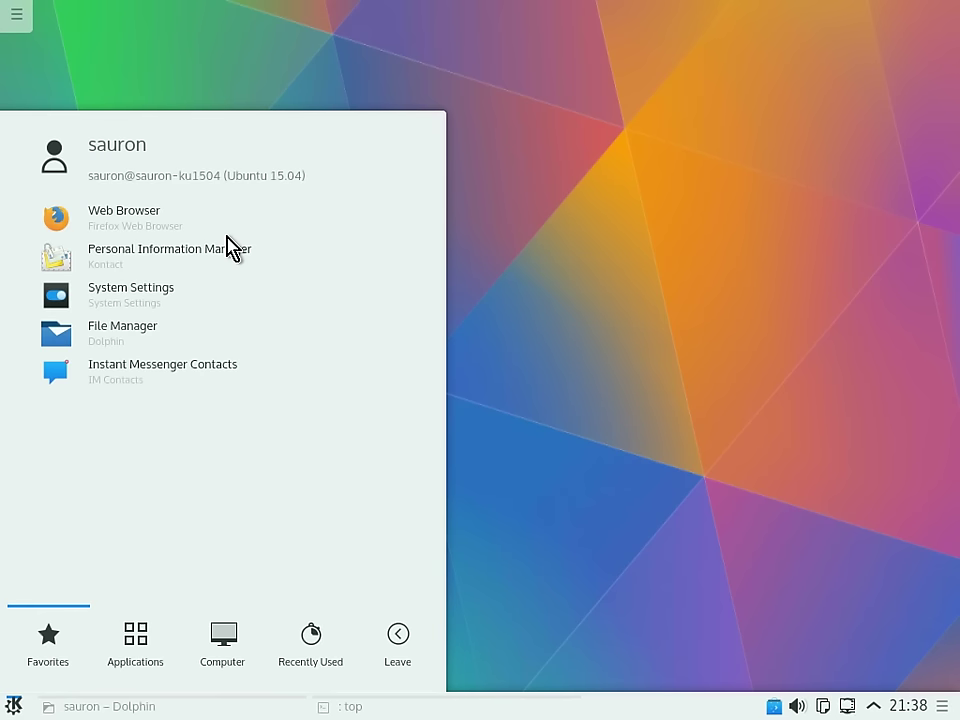
{"action": "type", "text": "l"}
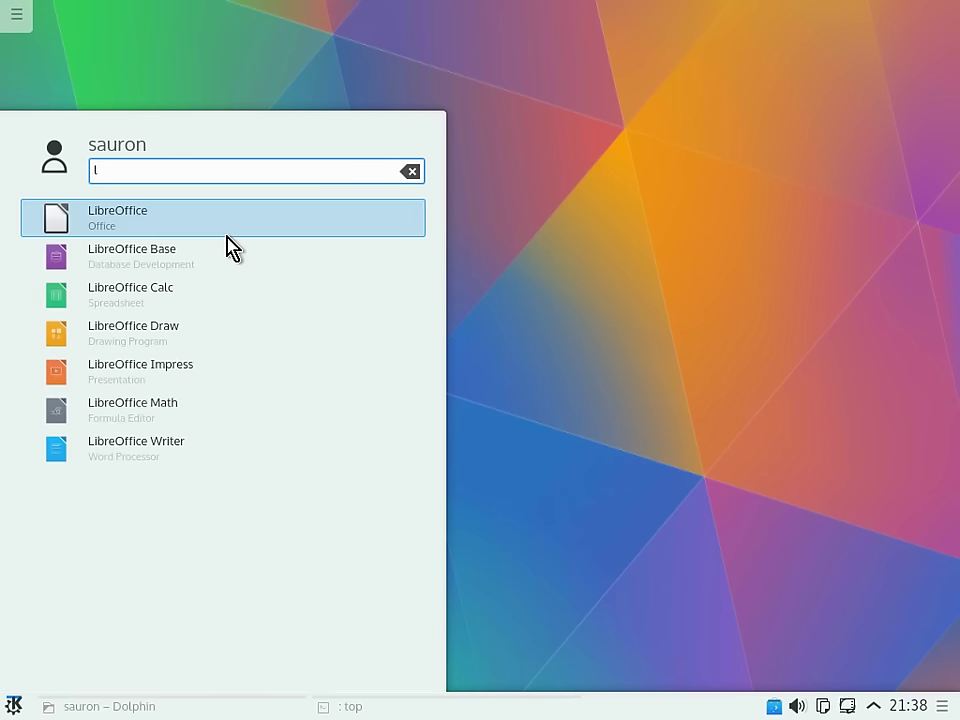
{"action": "key", "text": "Escape"}
{"action": "type", "text": "of"}
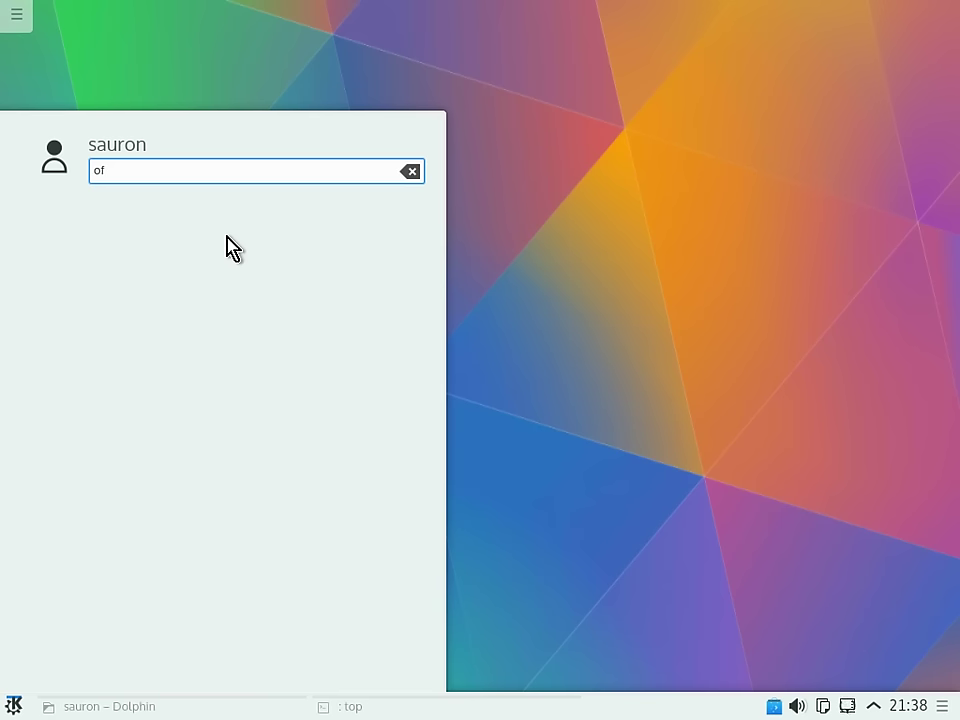
{"action": "key", "text": "BackSpace"}
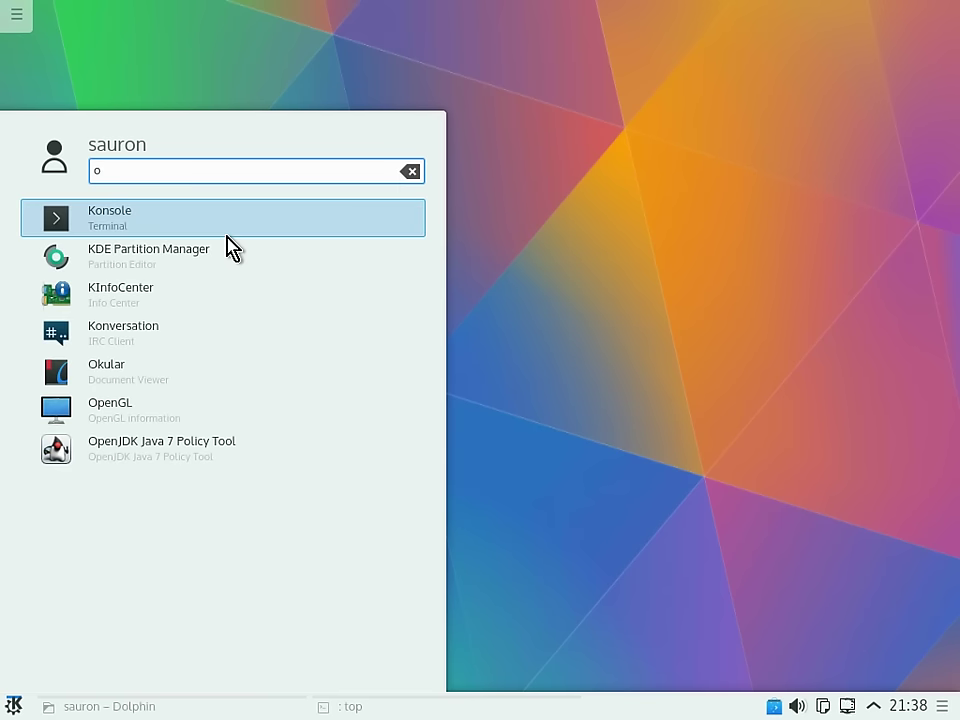
{"action": "key", "text": "BackSpace"}
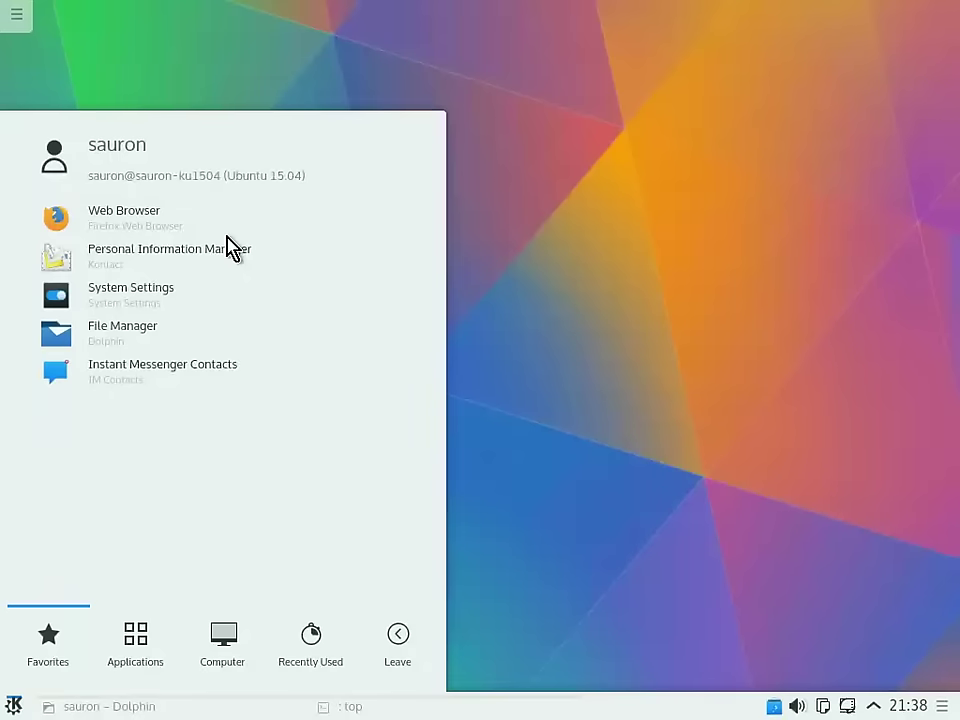
- Browse the launcher's Applications, Computer, Recently Used and Leave sections, and request a log-out and cancel it
{"action": "left_click", "coordinate": [146, 654]}
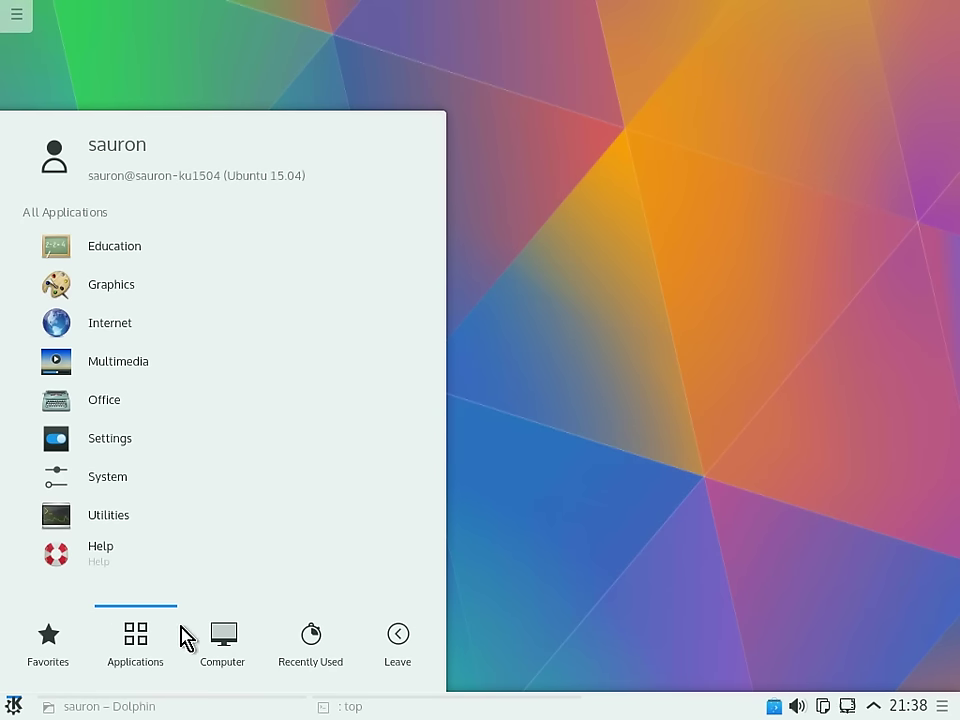
{"action": "left_click", "coordinate": [229, 646]}
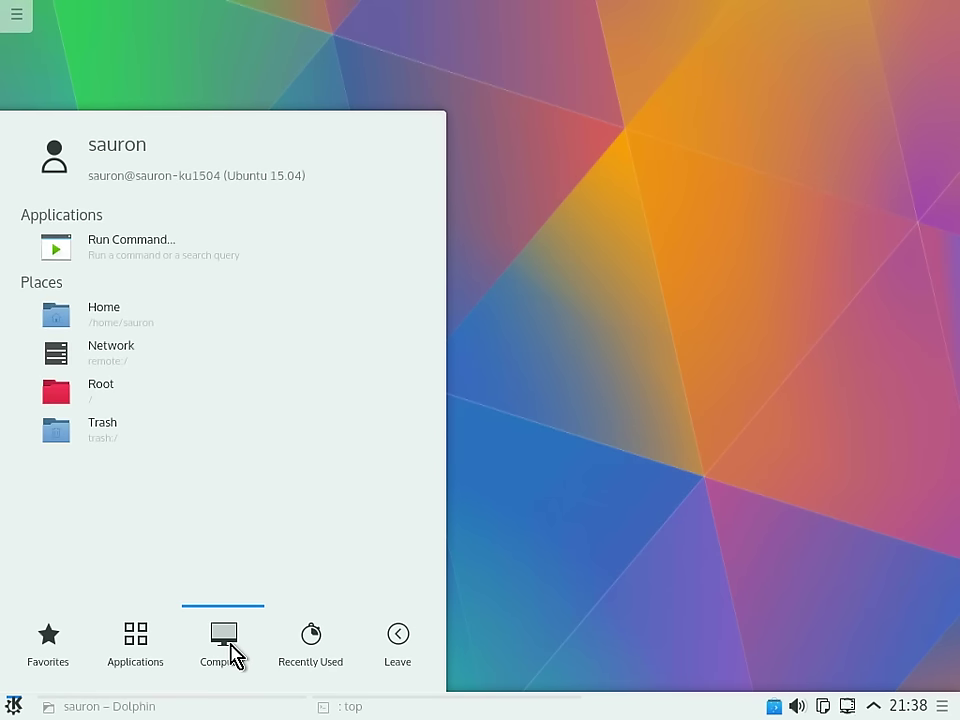
{"action": "left_click", "coordinate": [311, 640]}
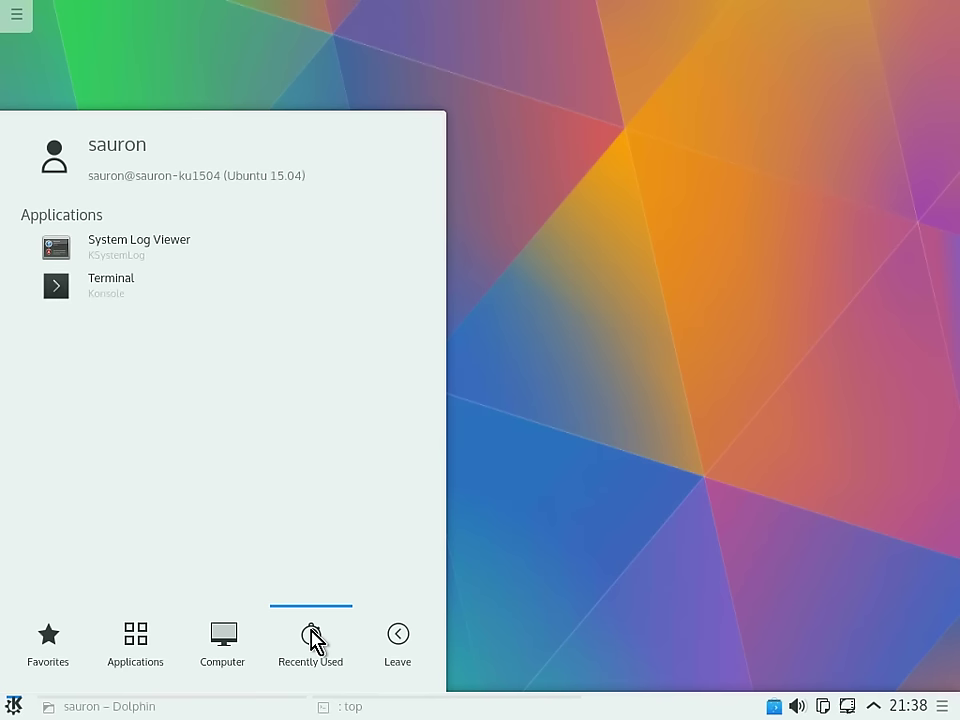
{"action": "left_click", "coordinate": [399, 641]}
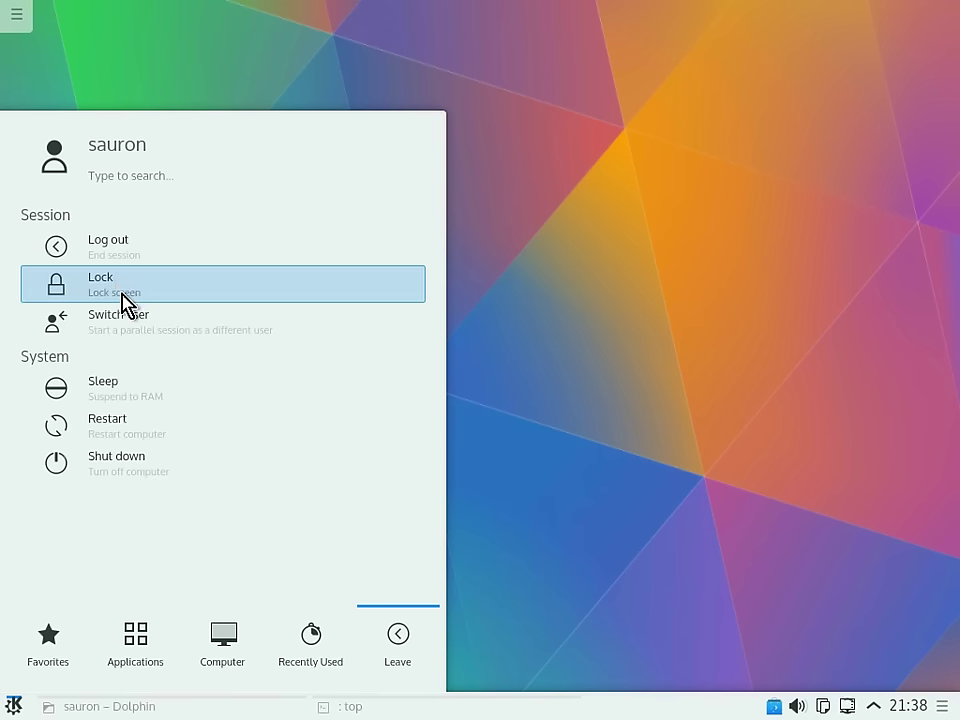
{"action": "left_click", "coordinate": [109, 242]}
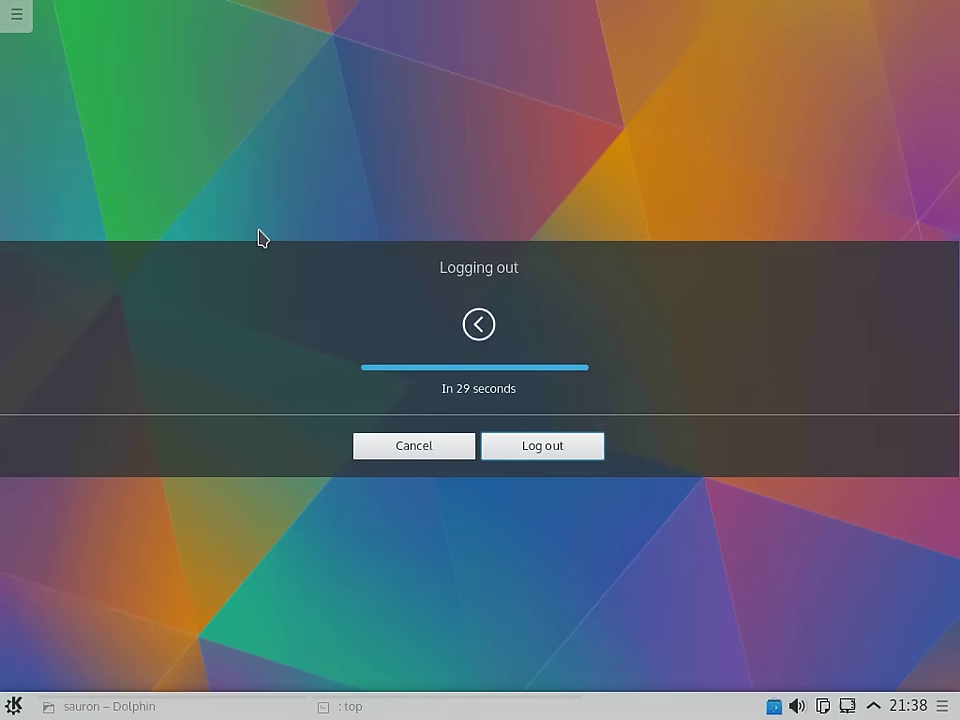
{"action": "left_click", "coordinate": [486, 455]}
- Open and cancel the extra package installation offer, and view the Clipboard and Networks pop-ups
{"action": "left_click", "coordinate": [781, 709]}
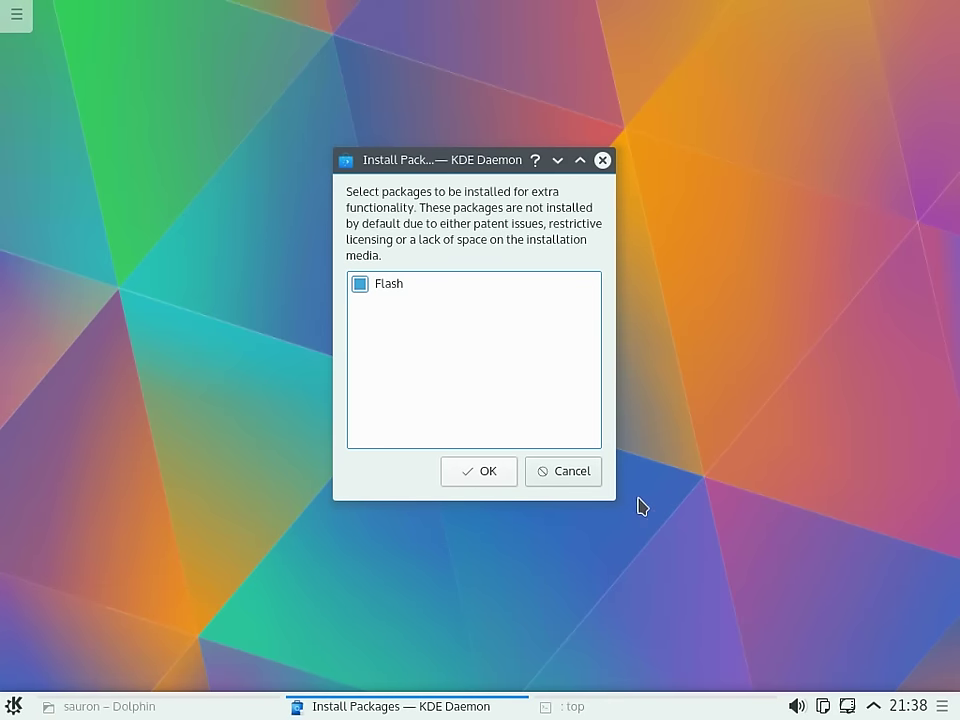
{"action": "left_click", "coordinate": [570, 484]}
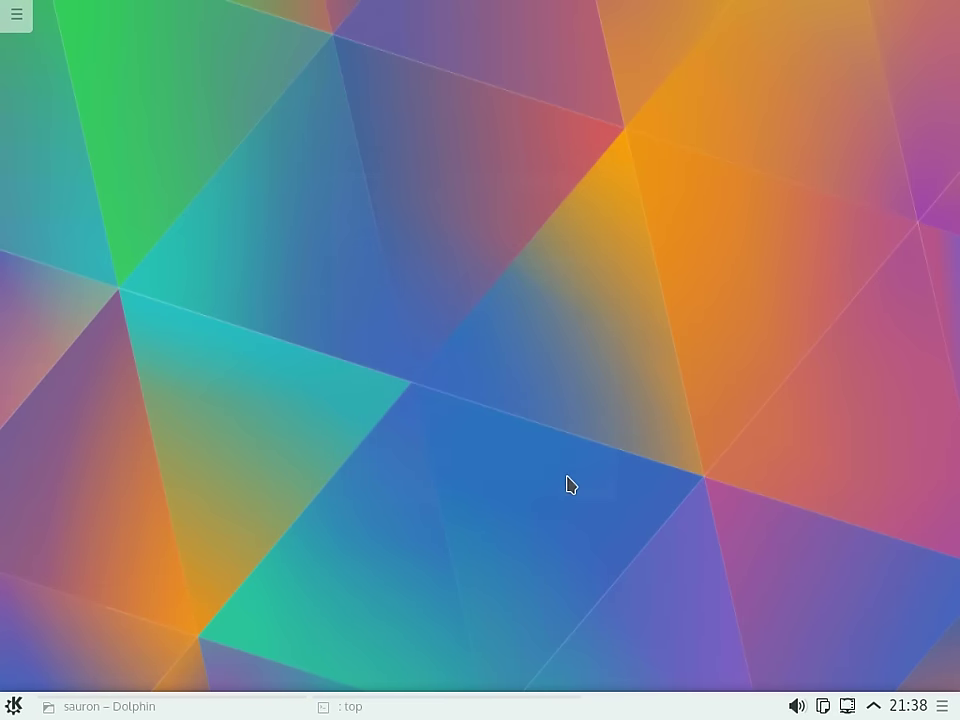
{"action": "left_click", "coordinate": [826, 707]}
{"action": "left_click", "coordinate": [827, 707]}
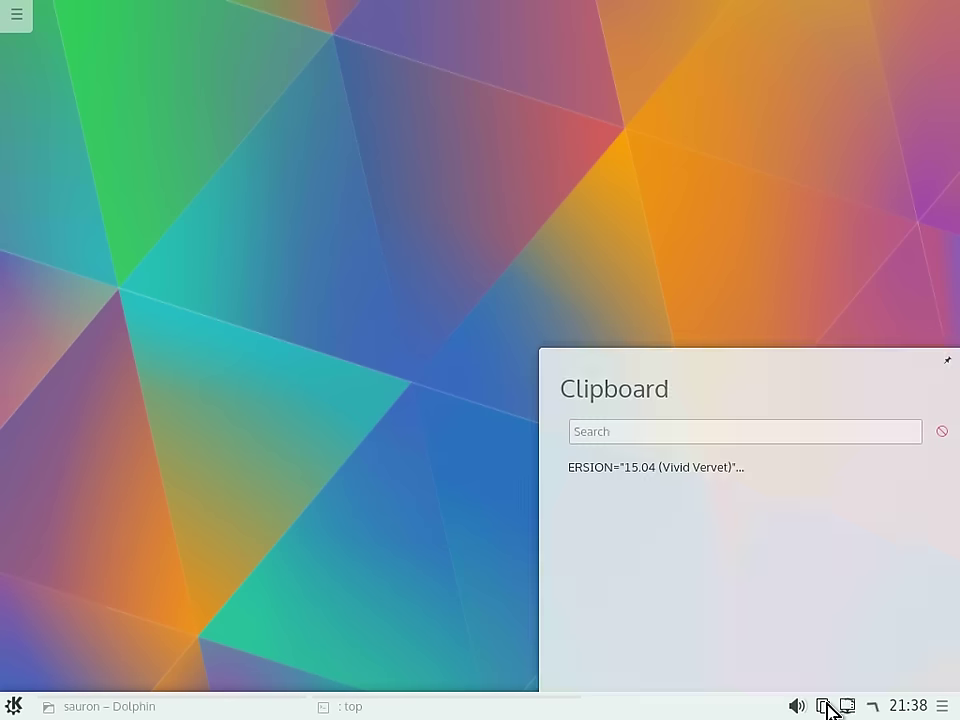
{"action": "left_click", "coordinate": [847, 706]}
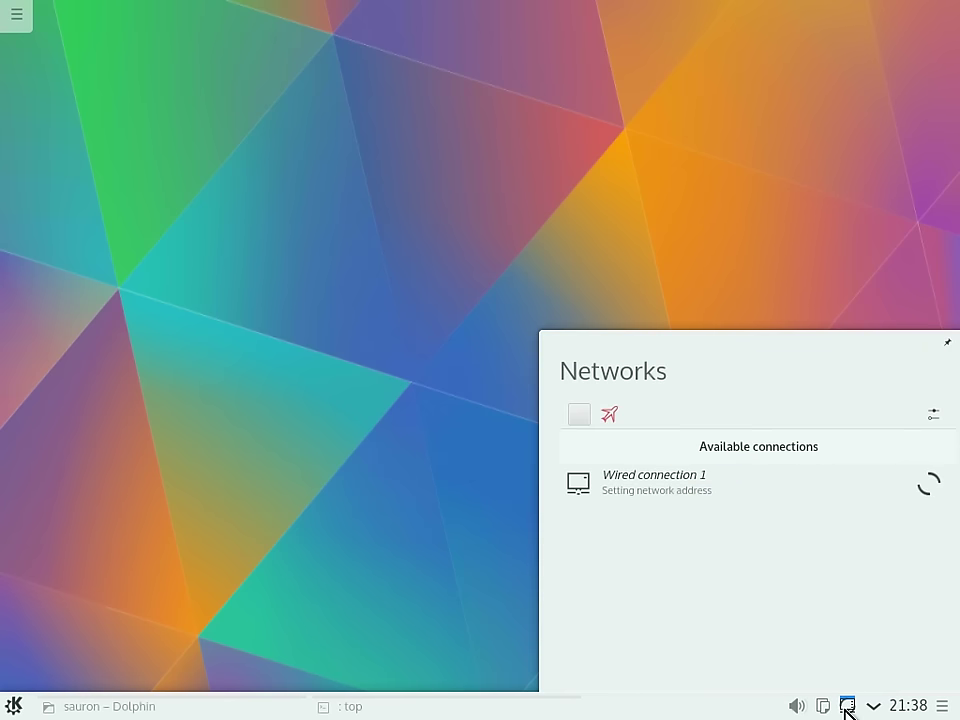
{"action": "left_click", "coordinate": [847, 709]}
- View the Status & Notifications list and the clock's calendar, and close them
{"action": "left_click", "coordinate": [884, 710]}
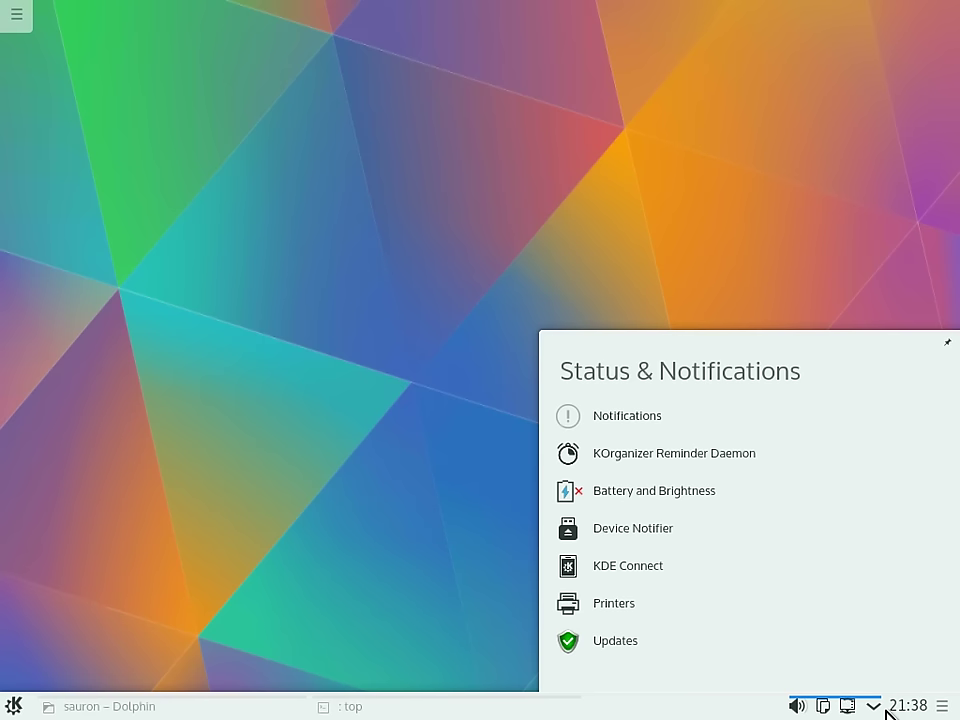
{"action": "left_click", "coordinate": [886, 712]}
{"action": "left_click", "coordinate": [922, 710]}
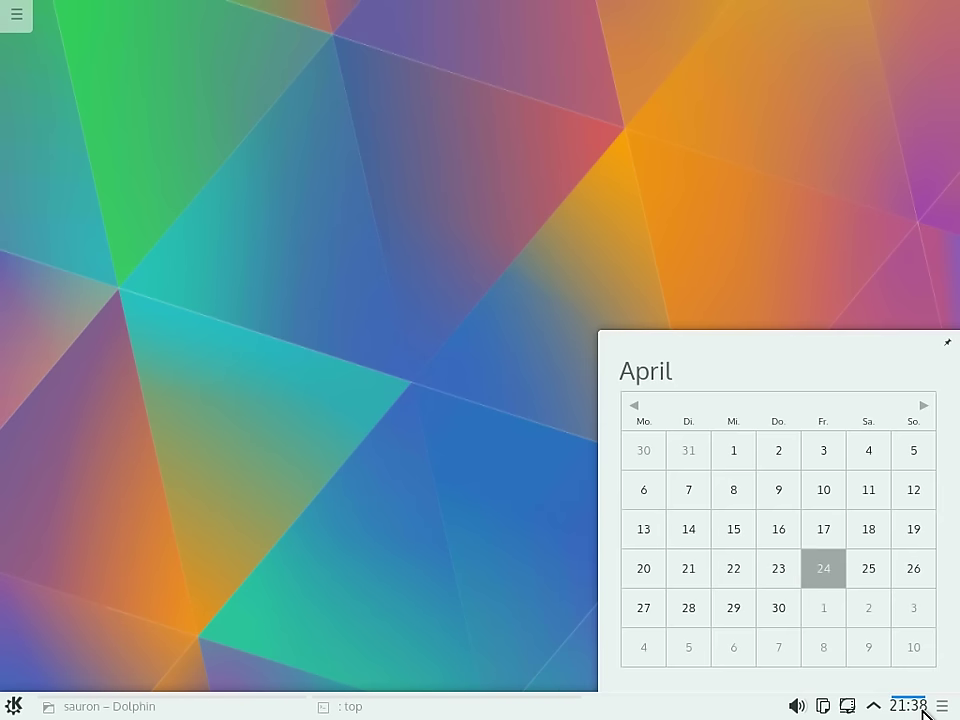
{"action": "left_click", "coordinate": [922, 710]}
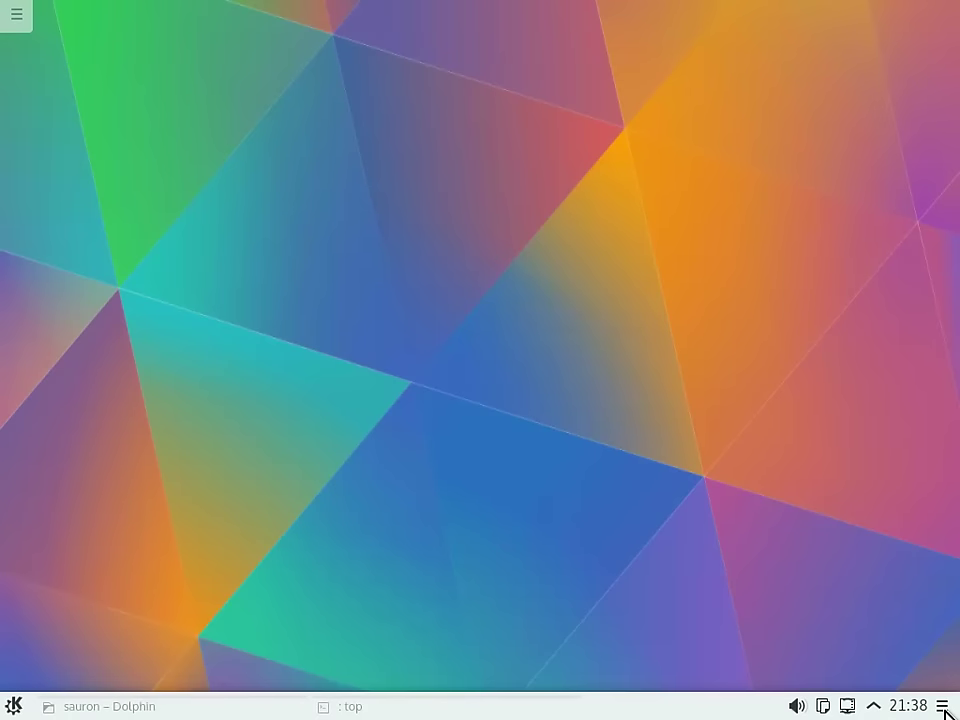
{"action": "left_click", "coordinate": [943, 707]}
{"action": "left_click", "coordinate": [943, 707]}
- Bring up the log-out screen from the desktop toolbox and cancel it
{"action": "left_click", "coordinate": [7, 14]}
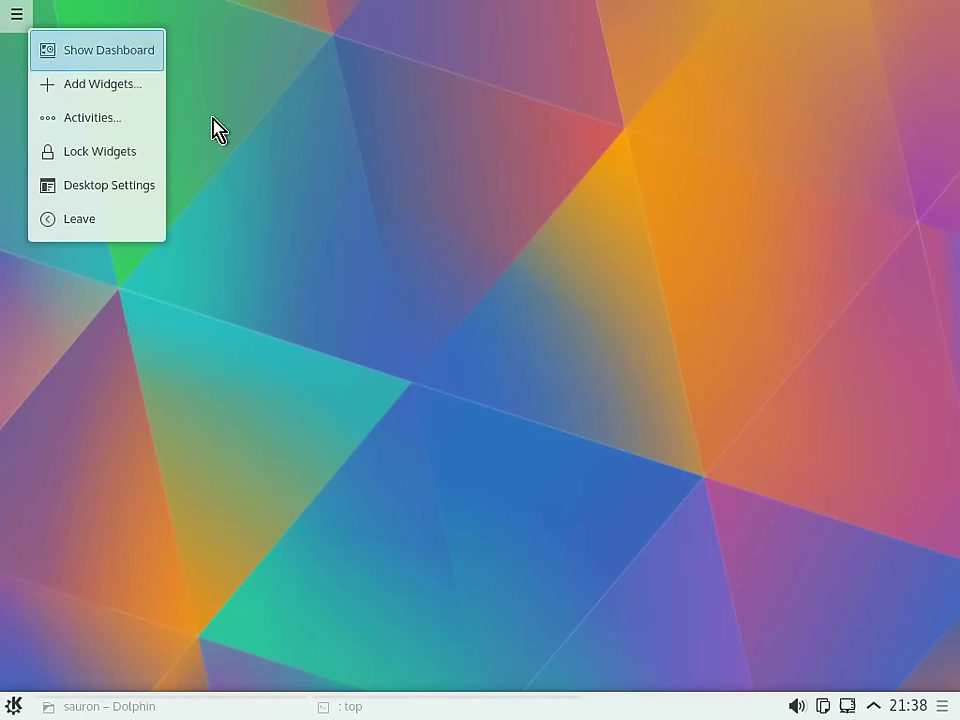
{"action": "left_click", "coordinate": [88, 222]}
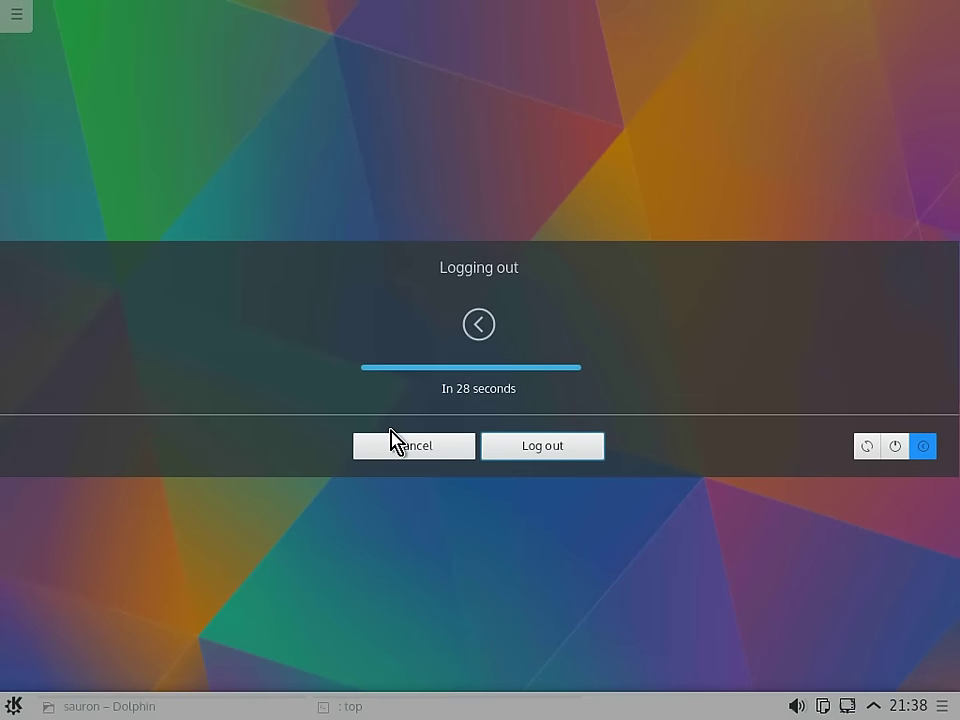
{"action": "left_click", "coordinate": [410, 443]}
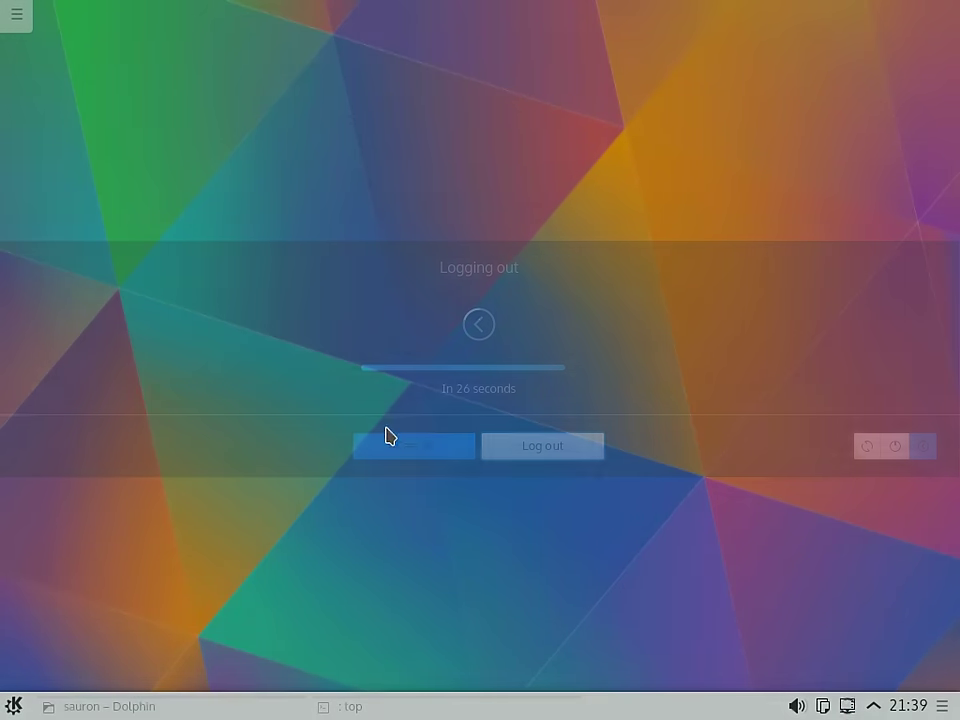
- Open the desktop's widget list and examine the available widgets
{"action": "left_click", "coordinate": [8, 20]}
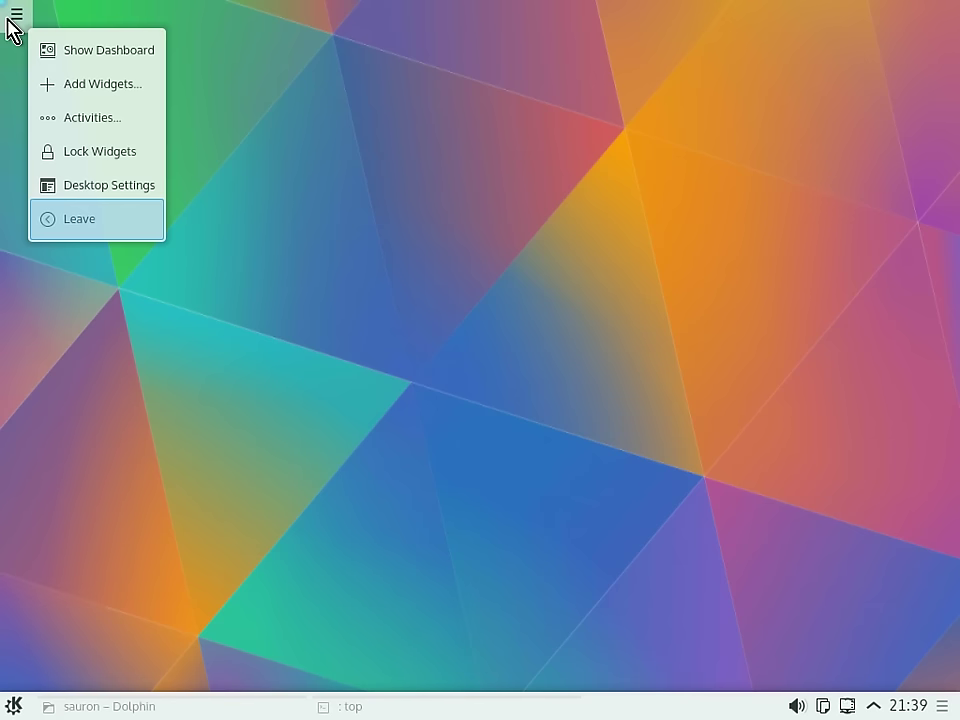
{"action": "left_click", "coordinate": [103, 86]}
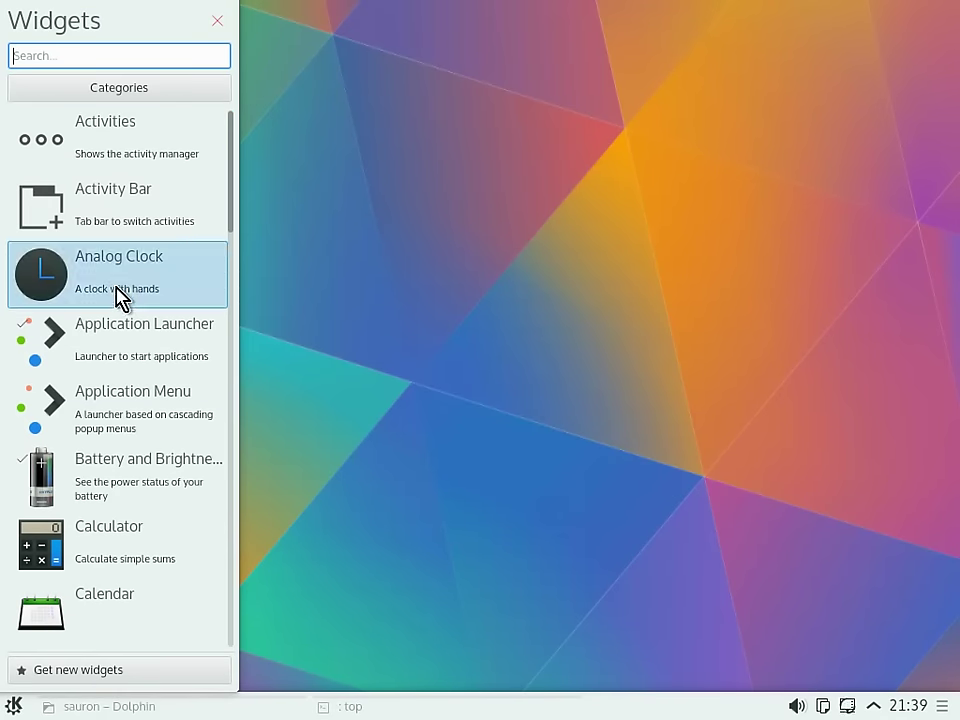
{"action": "scroll", "coordinate": [85, 340], "scroll_direction": "down", "scroll_amount": 5}
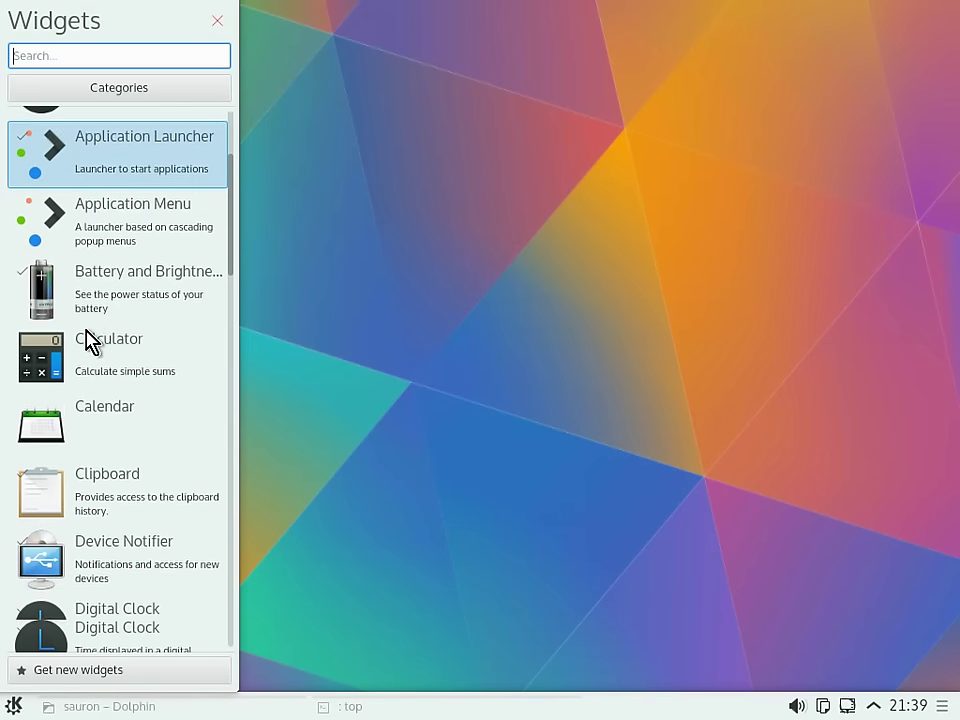
{"action": "scroll", "coordinate": [87, 340], "scroll_direction": "up", "scroll_amount": 5}
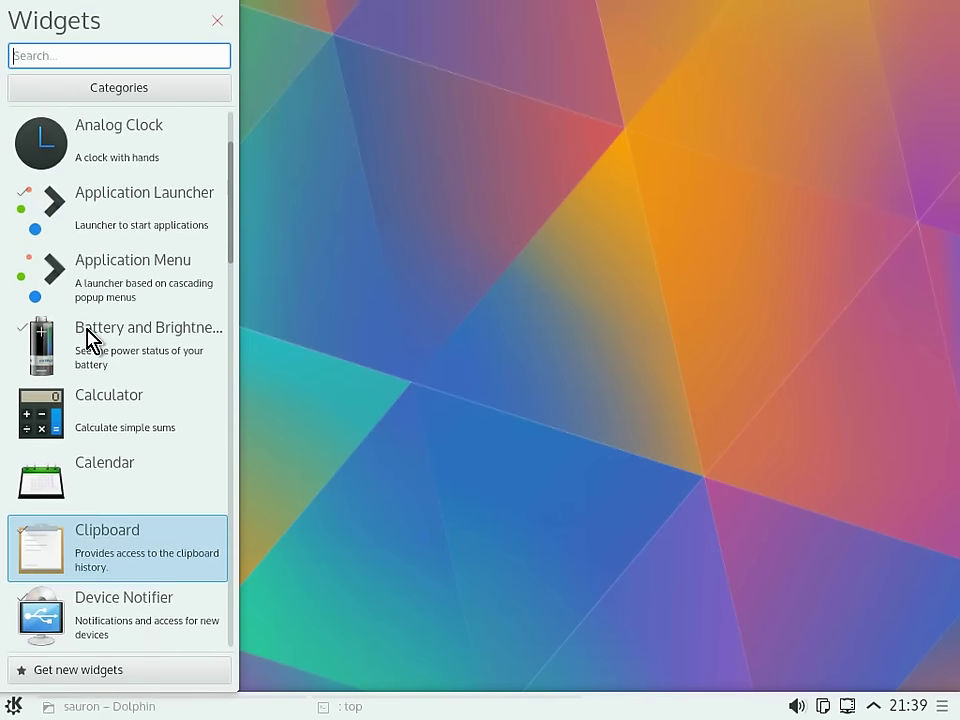
{"action": "scroll", "coordinate": [90, 336], "scroll_direction": "down", "scroll_amount": 1}
{"action": "scroll", "coordinate": [97, 305], "scroll_direction": "up", "scroll_amount": 4}
{"action": "scroll", "coordinate": [97, 305], "scroll_direction": "down", "scroll_amount": 4}
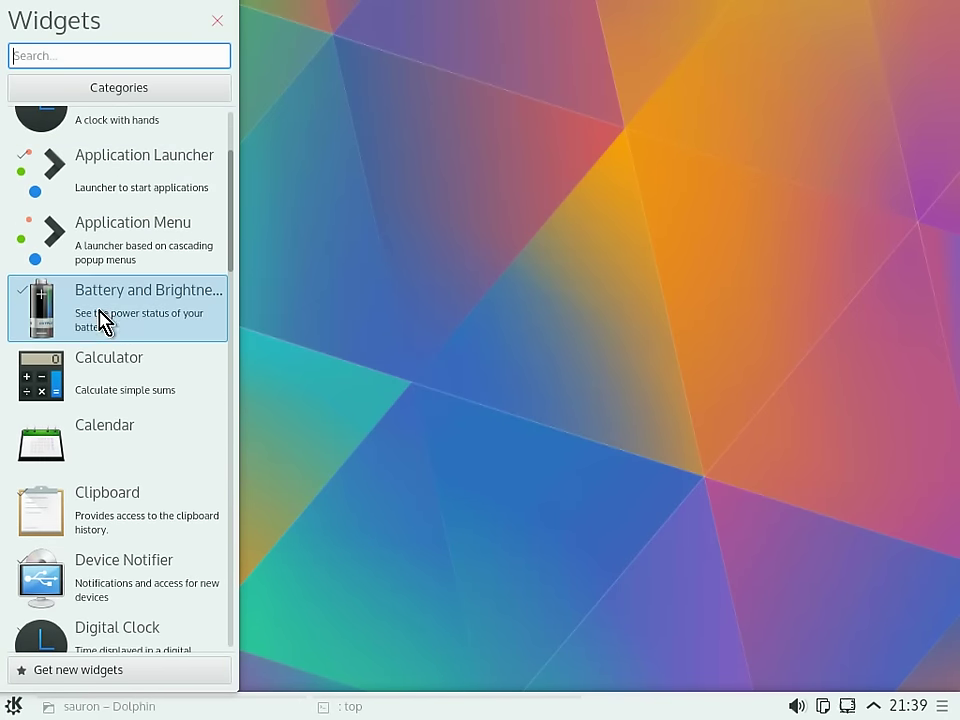
{"action": "scroll", "coordinate": [129, 510], "scroll_direction": "up", "scroll_amount": 1}
{"action": "scroll", "coordinate": [129, 510], "scroll_direction": "down", "scroll_amount": 3}
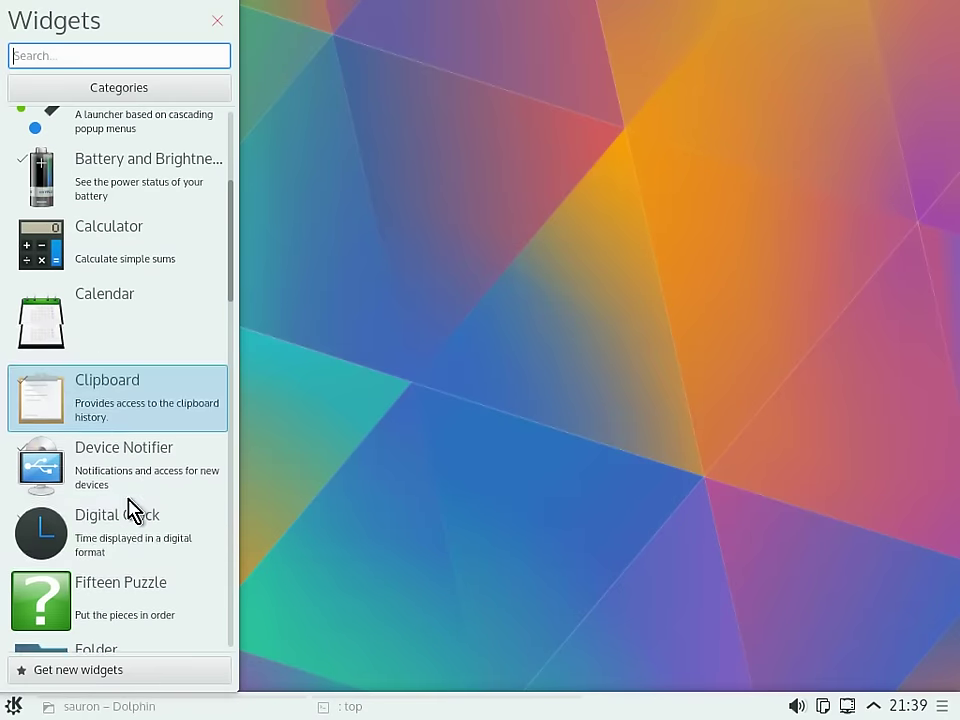
{"action": "scroll", "coordinate": [110, 520], "scroll_direction": "up", "scroll_amount": 3}
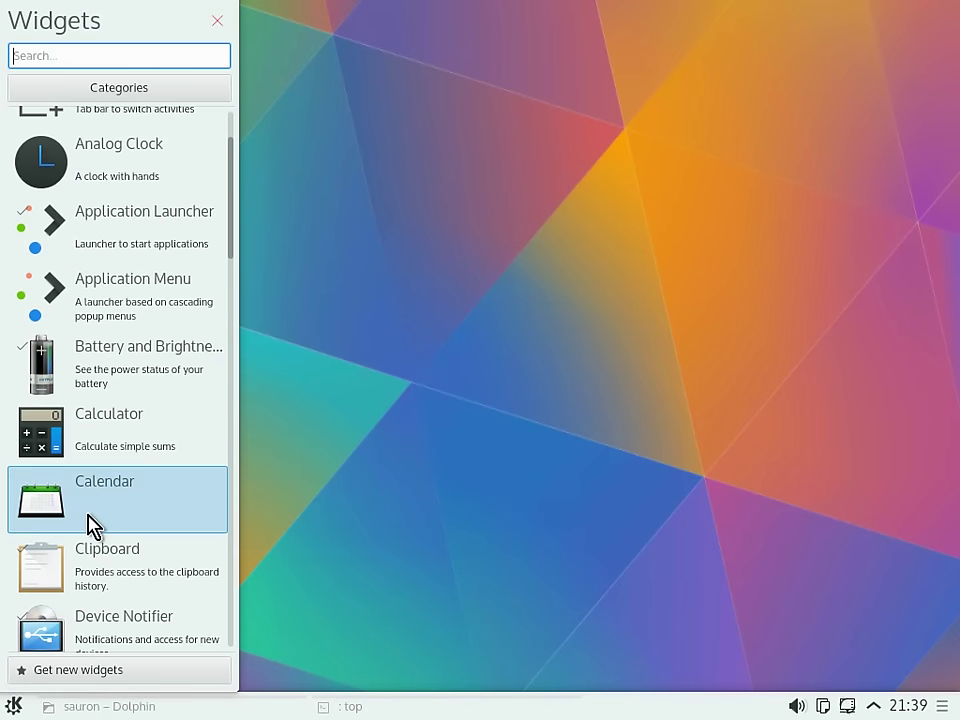
{"action": "scroll", "coordinate": [88, 525], "scroll_direction": "up", "scroll_amount": 2}
{"action": "scroll", "coordinate": [95, 522], "scroll_direction": "down", "scroll_amount": 3}
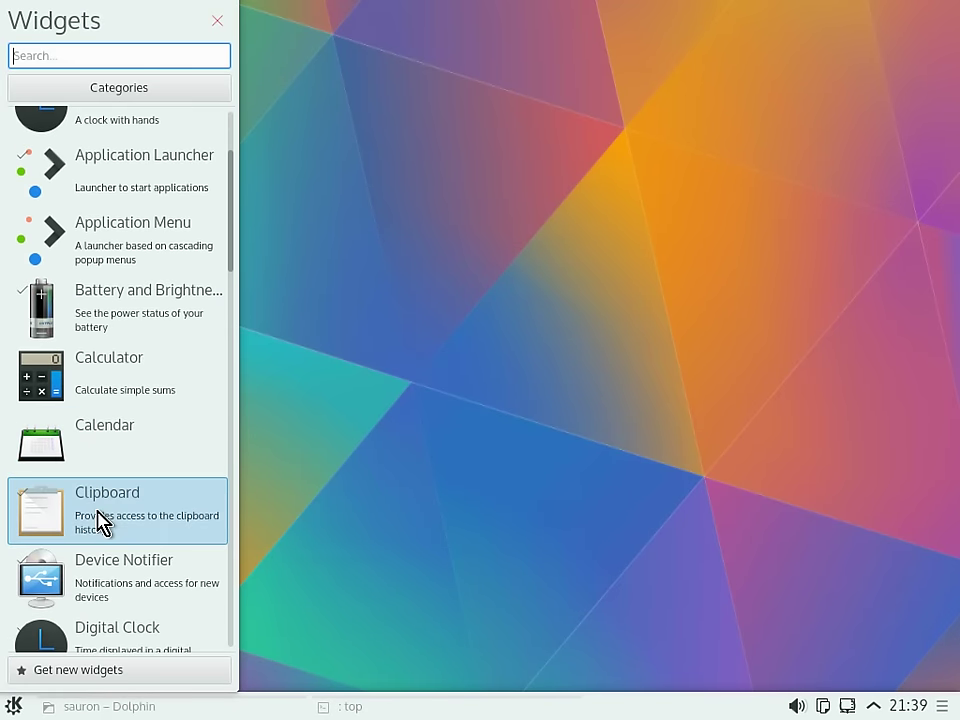
{"action": "scroll", "coordinate": [100, 474], "scroll_direction": "up", "scroll_amount": 2}
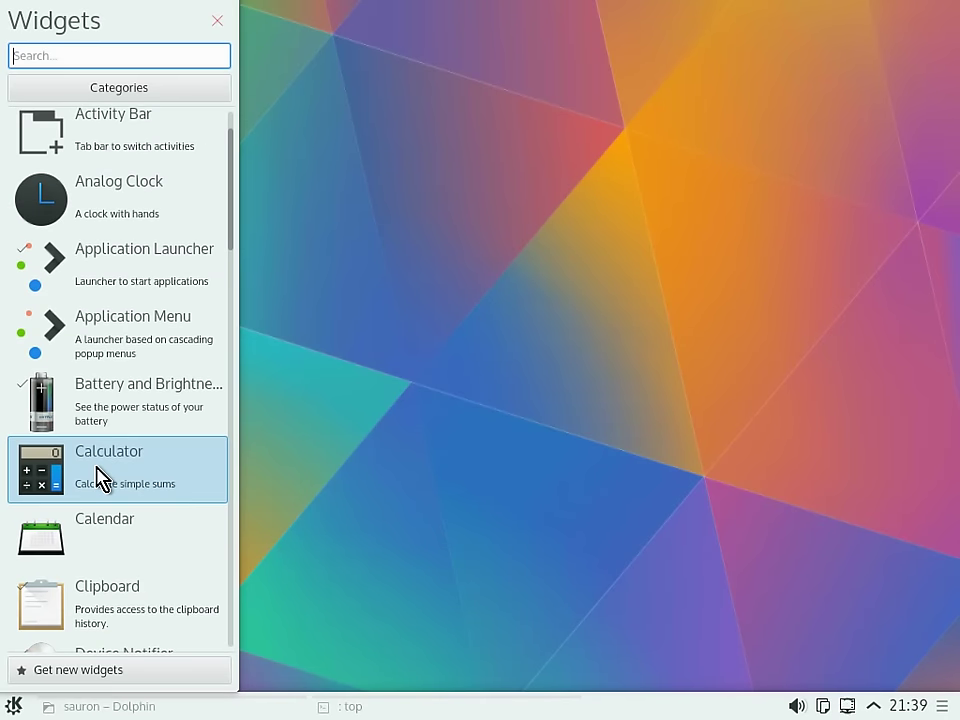
{"action": "scroll", "coordinate": [92, 478], "scroll_direction": "down", "scroll_amount": 2}
{"action": "scroll", "coordinate": [85, 481], "scroll_direction": "down", "scroll_amount": 1}
{"action": "scroll", "coordinate": [86, 486], "scroll_direction": "up", "scroll_amount": 2}
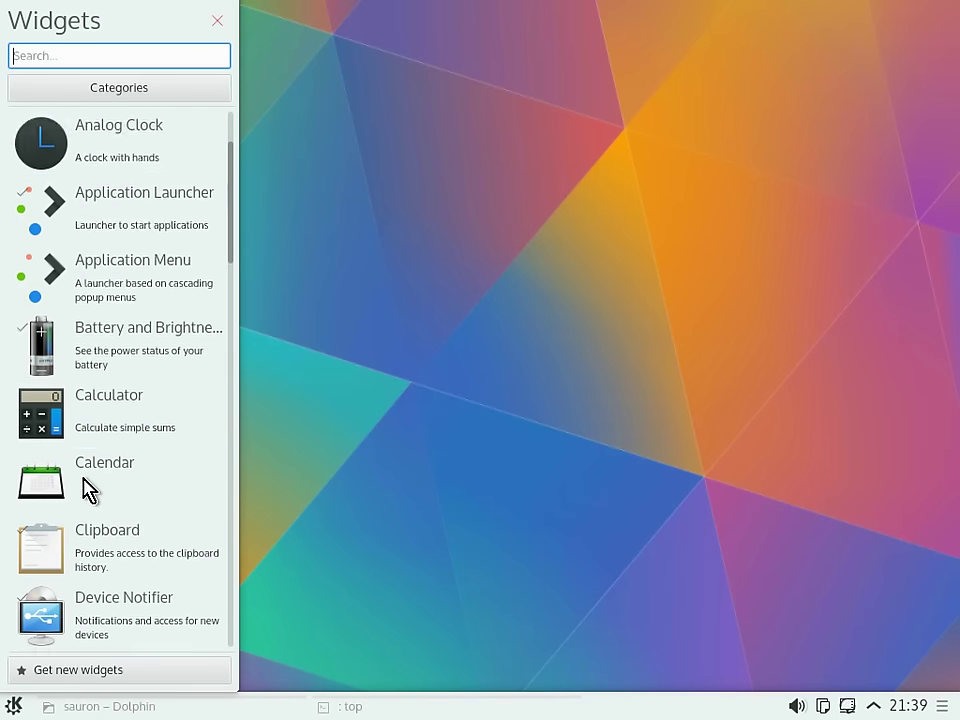
{"action": "scroll", "coordinate": [86, 490], "scroll_direction": "down", "scroll_amount": 1}
{"action": "scroll", "coordinate": [95, 500], "scroll_direction": "up", "scroll_amount": 2}
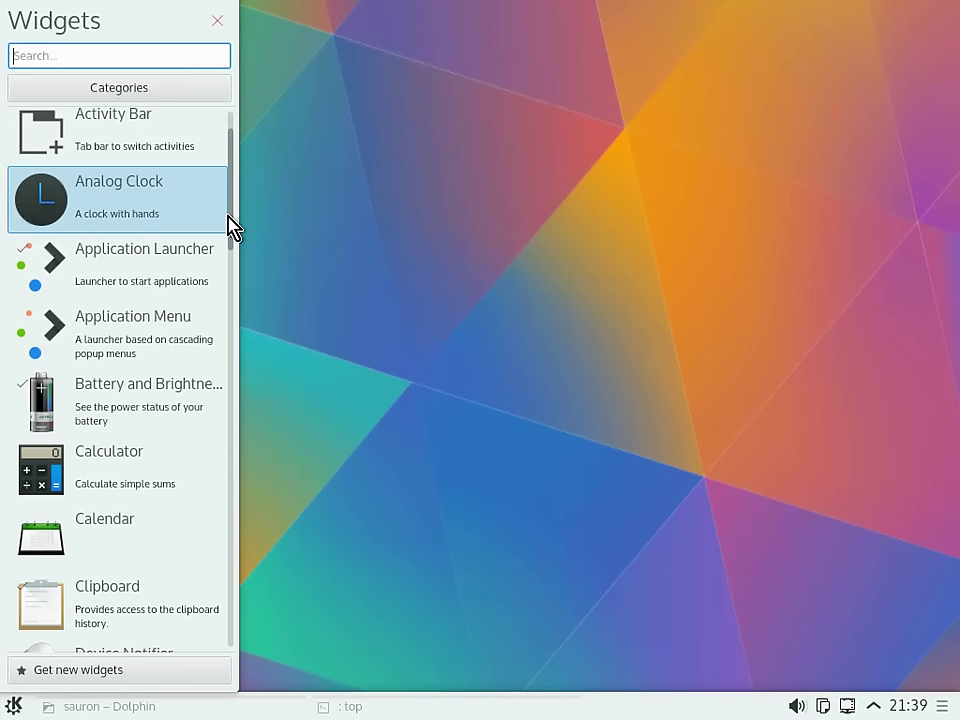
- Search the widgets for "fol", place the Folder widget on the upper part of the desktop, and clear the search
{"action": "type", "text": "fol"}
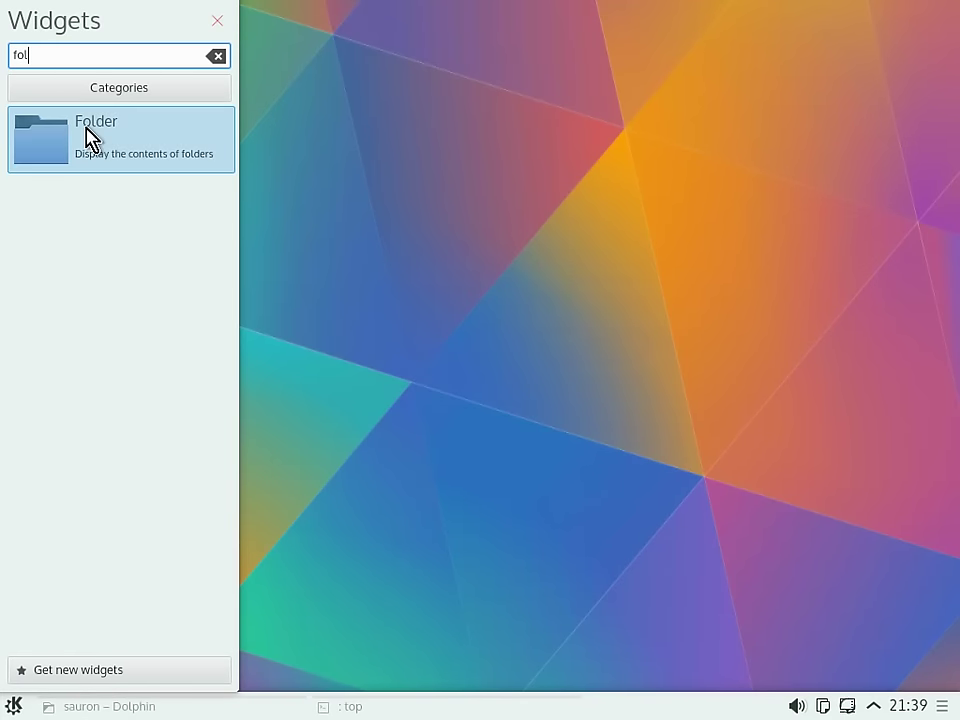
{"action": "left_click_drag", "start_coordinate": [89, 137], "coordinate": [381, 144]}
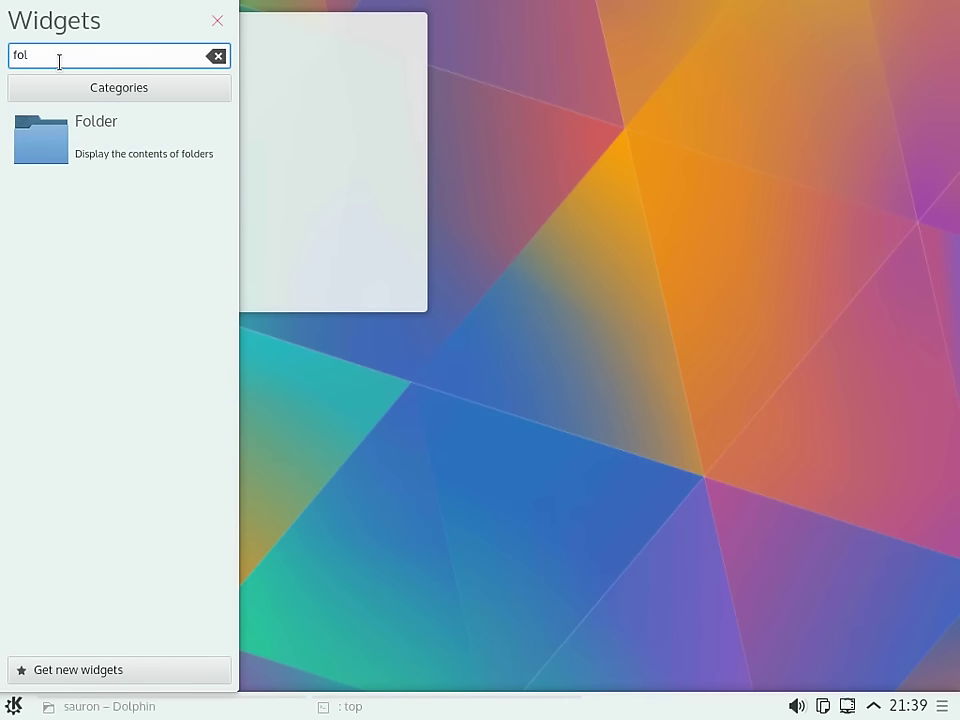
{"action": "key", "text": "BackSpace"}
{"action": "key", "text": "BackSpace"}
{"action": "key", "text": "BackSpace"}
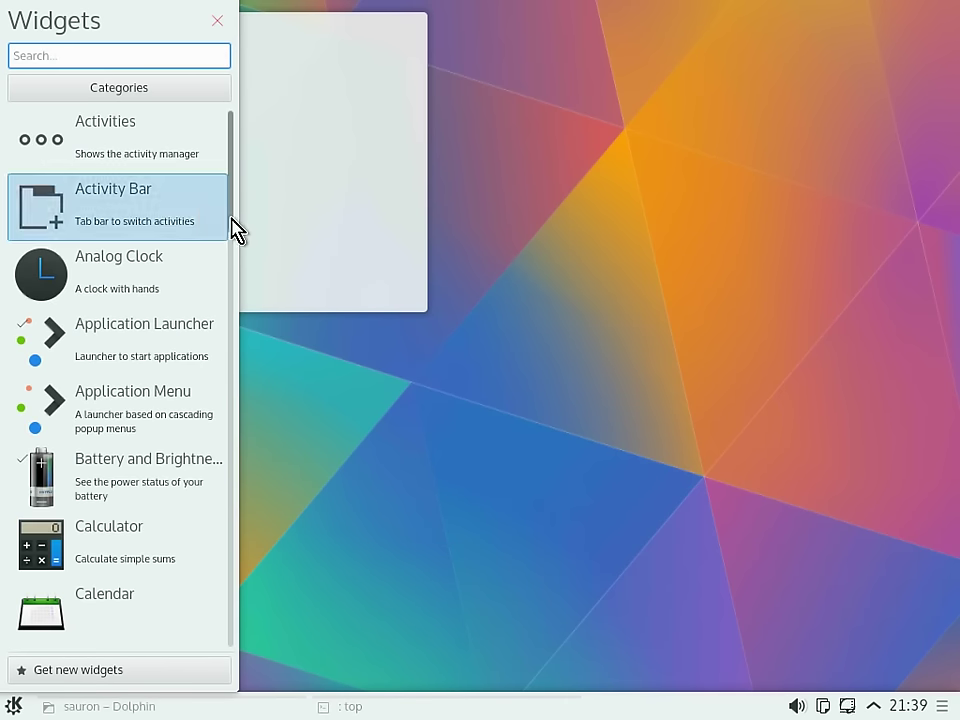
- Place the Updates widget on the desktop, close the widget list, and move the widget beside the Folder widget
{"action": "left_click_drag", "start_coordinate": [231, 218], "coordinate": [182, 654]}
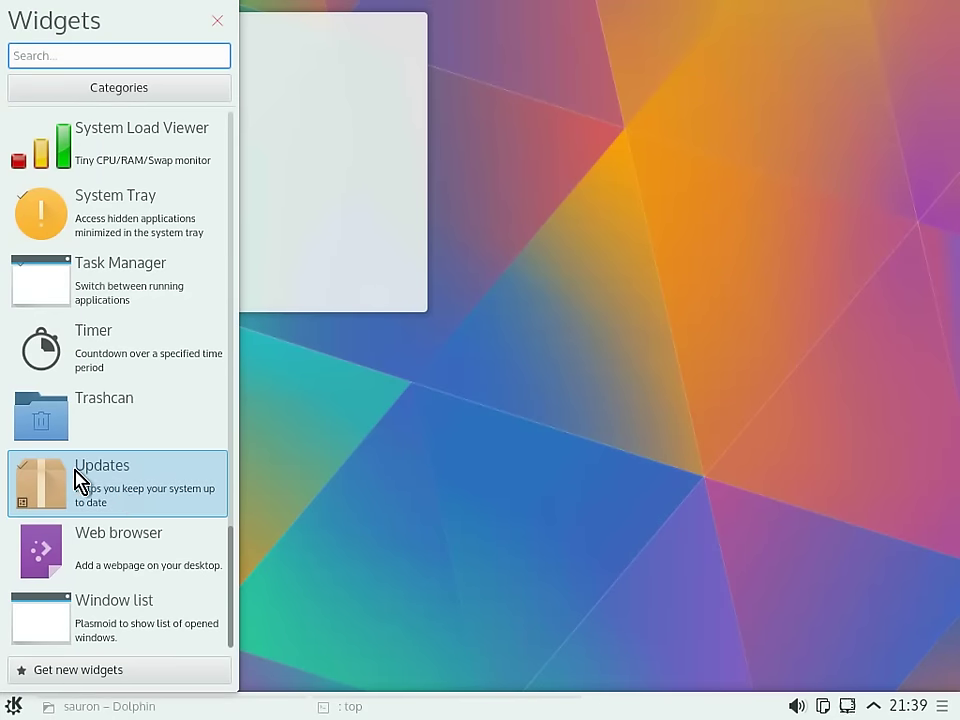
{"action": "left_click_drag", "start_coordinate": [76, 470], "coordinate": [306, 437]}
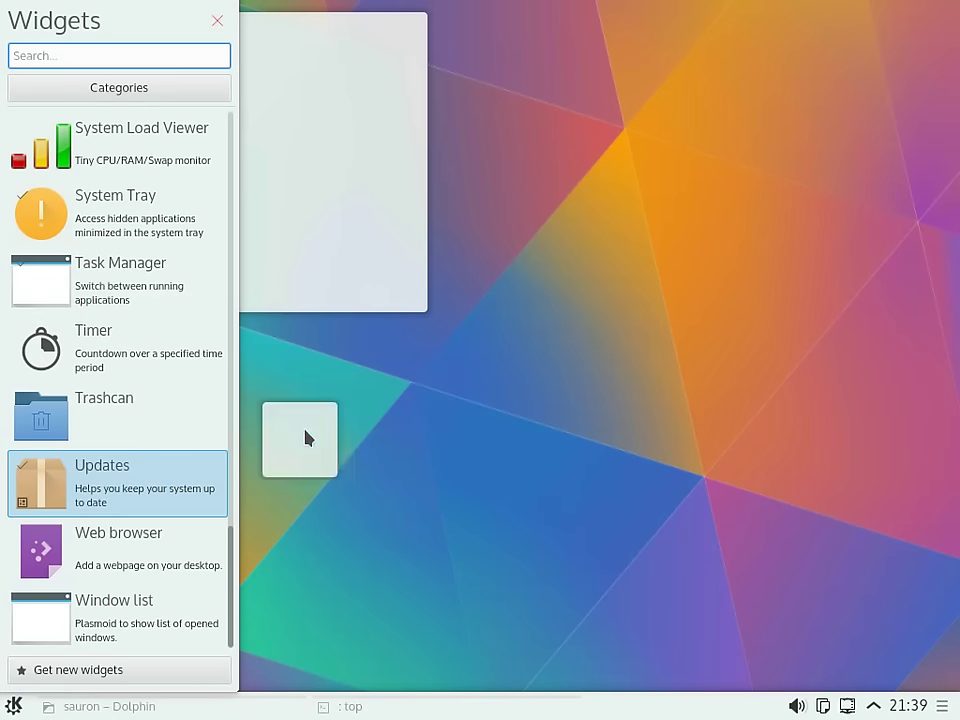
{"action": "left_click", "coordinate": [217, 20]}
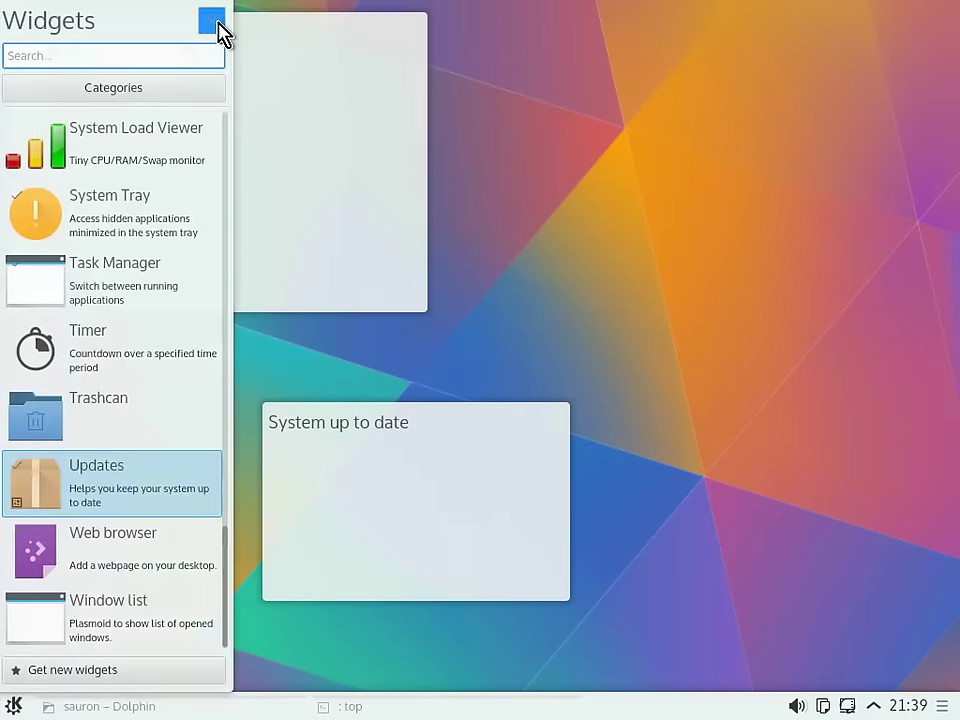
{"action": "left_click_drag", "start_coordinate": [339, 456], "coordinate": [494, 83]}
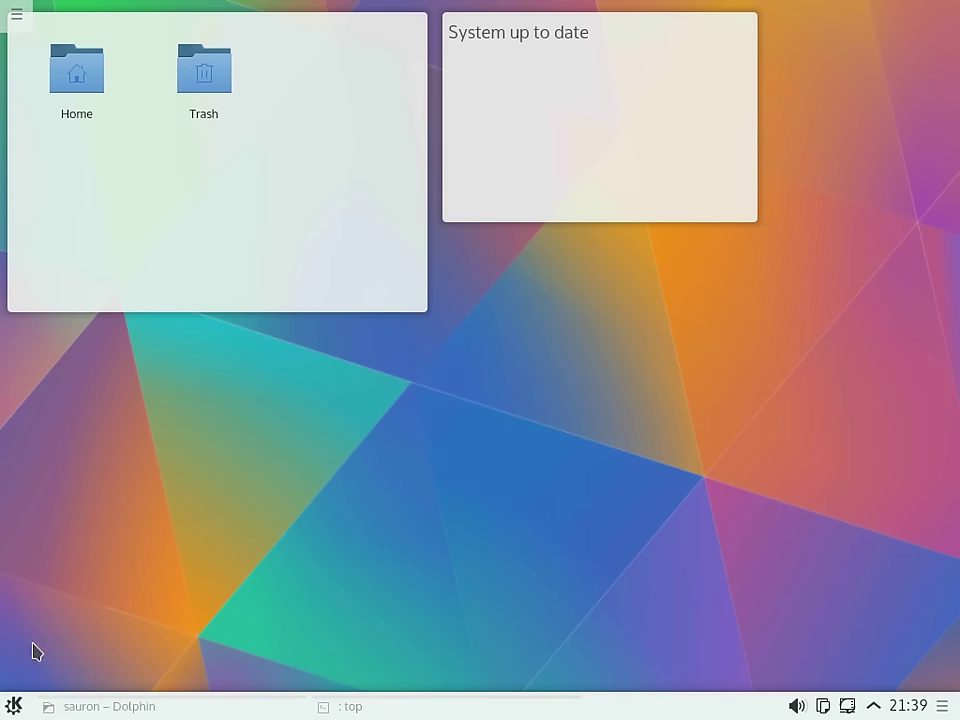
- Reopen the desktop's widget list and add a second Updates widget to the desktop
{"action": "left_click", "coordinate": [13, 16]}
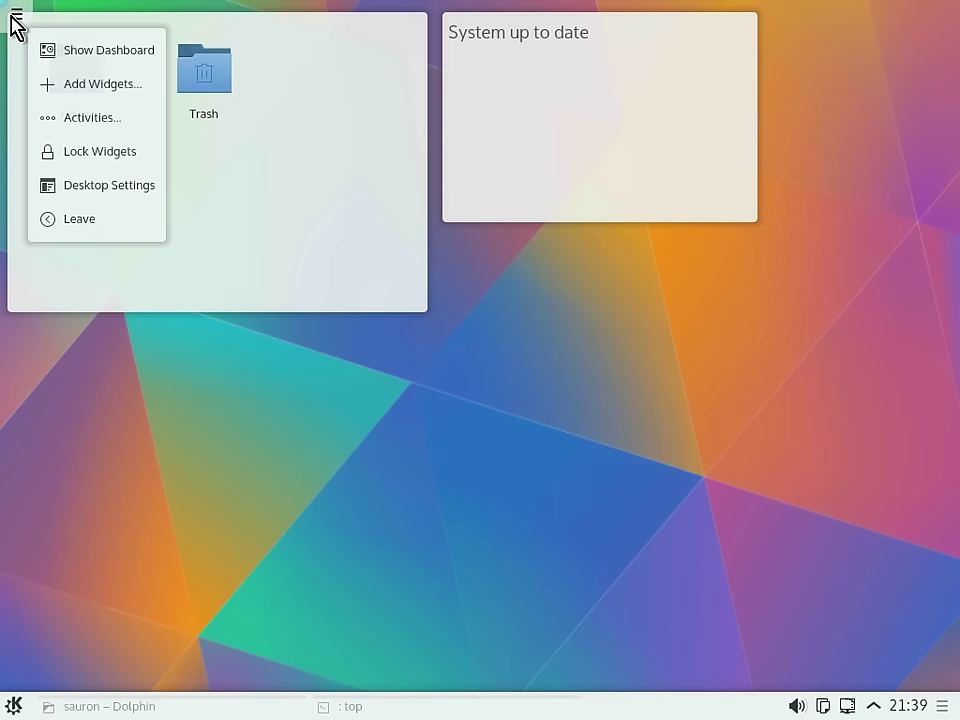
{"action": "left_click", "coordinate": [52, 88]}
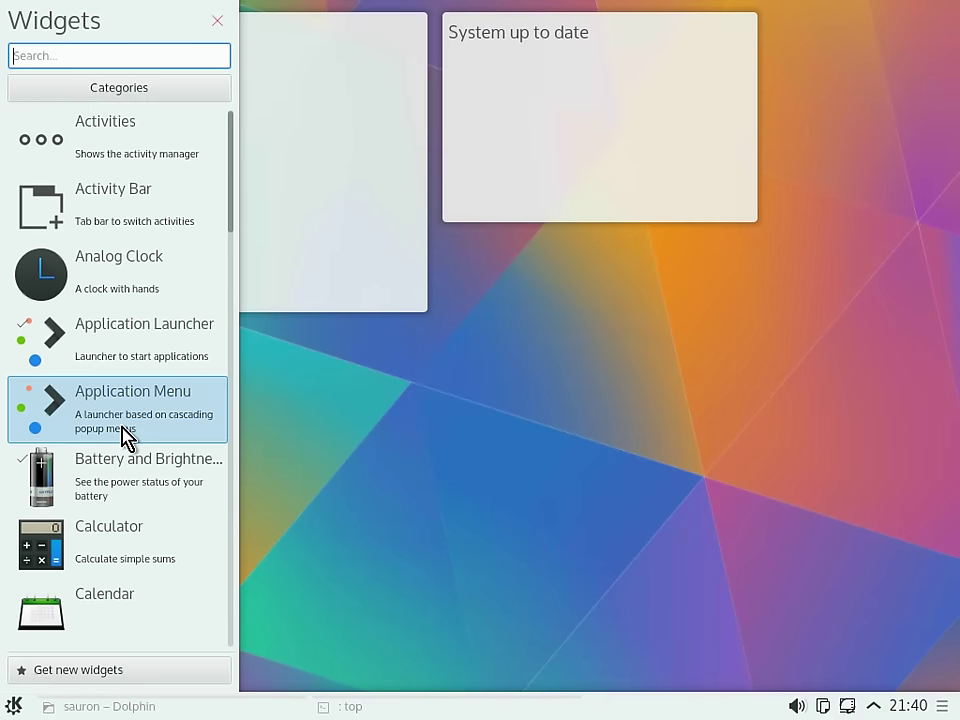
{"action": "scroll", "coordinate": [122, 439], "scroll_direction": "down", "scroll_amount": 1}
{"action": "left_click_drag", "start_coordinate": [231, 238], "coordinate": [170, 637]}
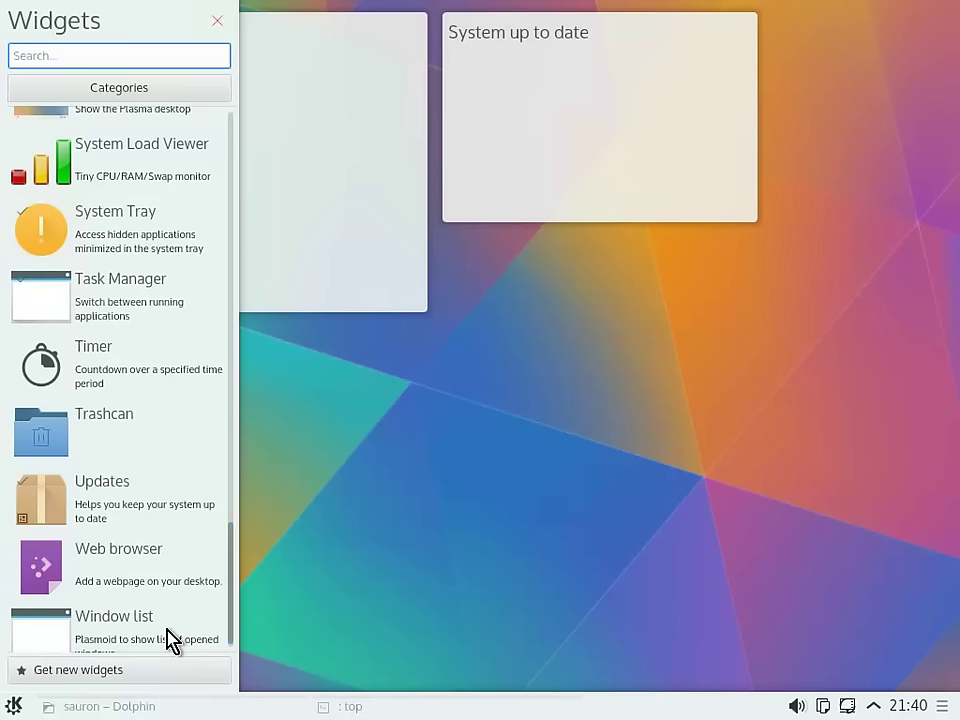
{"action": "scroll", "coordinate": [111, 510], "scroll_direction": "down", "scroll_amount": 1}
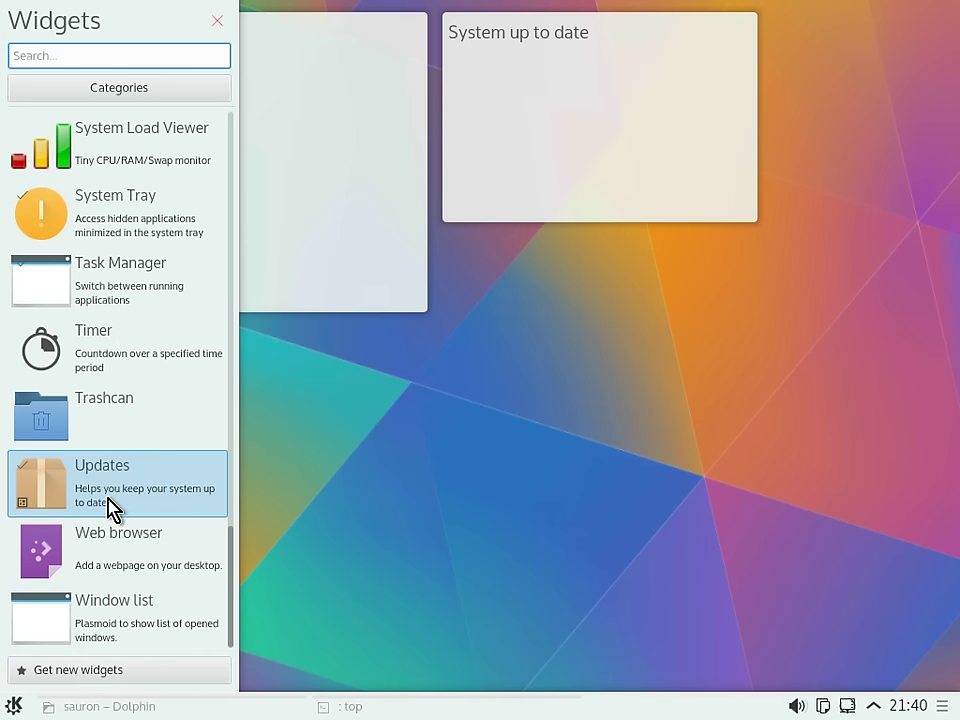
{"action": "left_click_drag", "start_coordinate": [88, 493], "coordinate": [604, 60]}
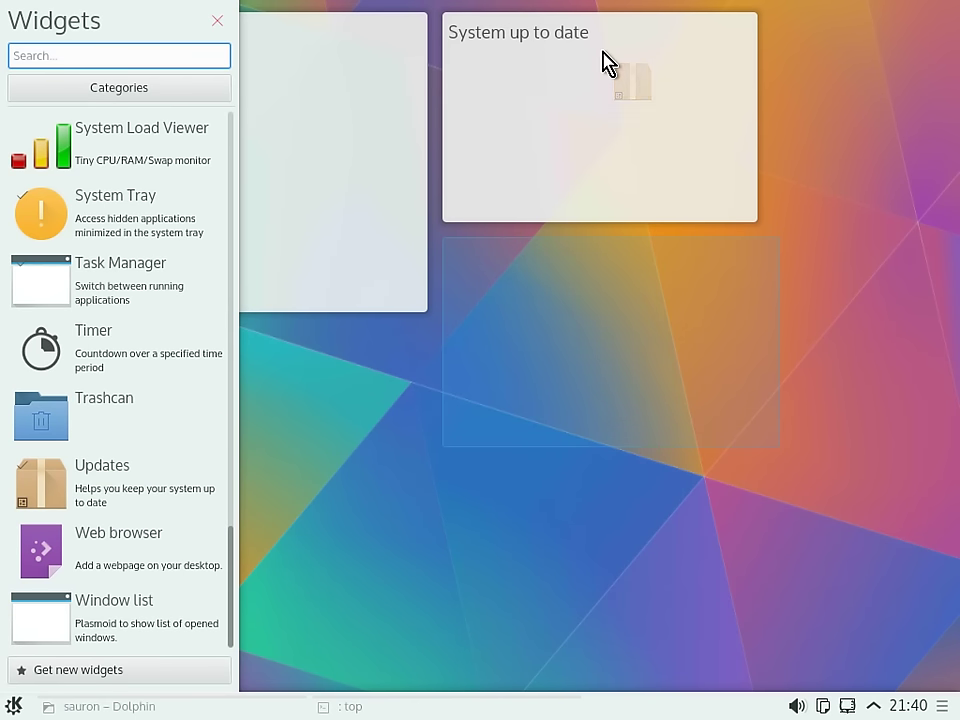
- Remove both Updates widgets from the desktop
{"action": "left_click", "coordinate": [759, 209]}
{"action": "left_click_drag", "start_coordinate": [820, 36], "coordinate": [615, 80]}
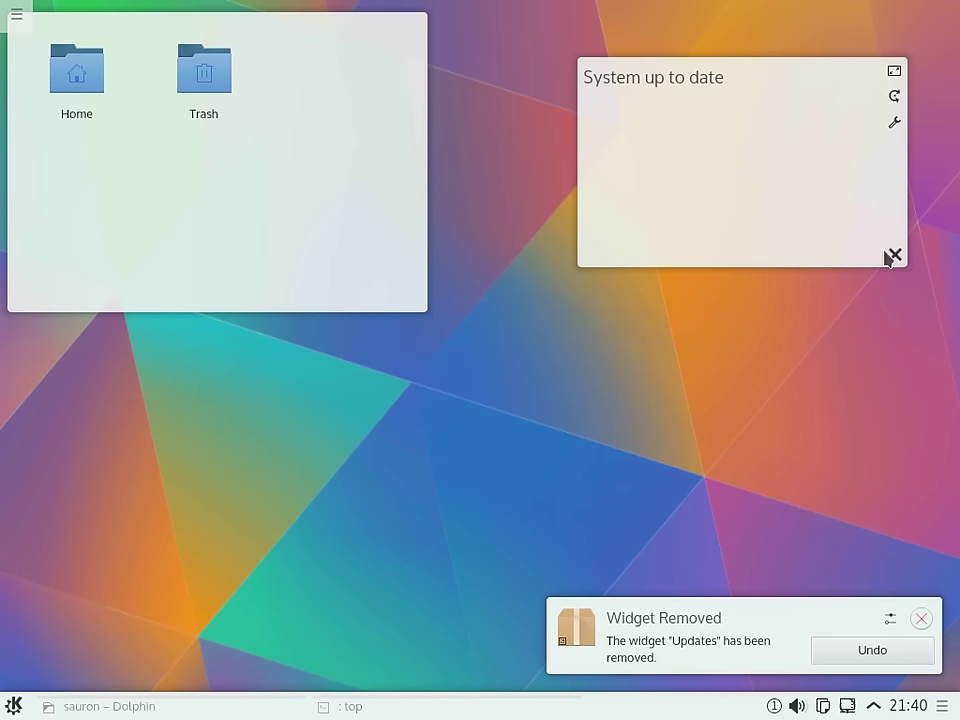
{"action": "left_click", "coordinate": [889, 256]}
- Open the widget list and view the Date and Time and the Fun and Games categories
{"action": "left_click", "coordinate": [16, 16]}
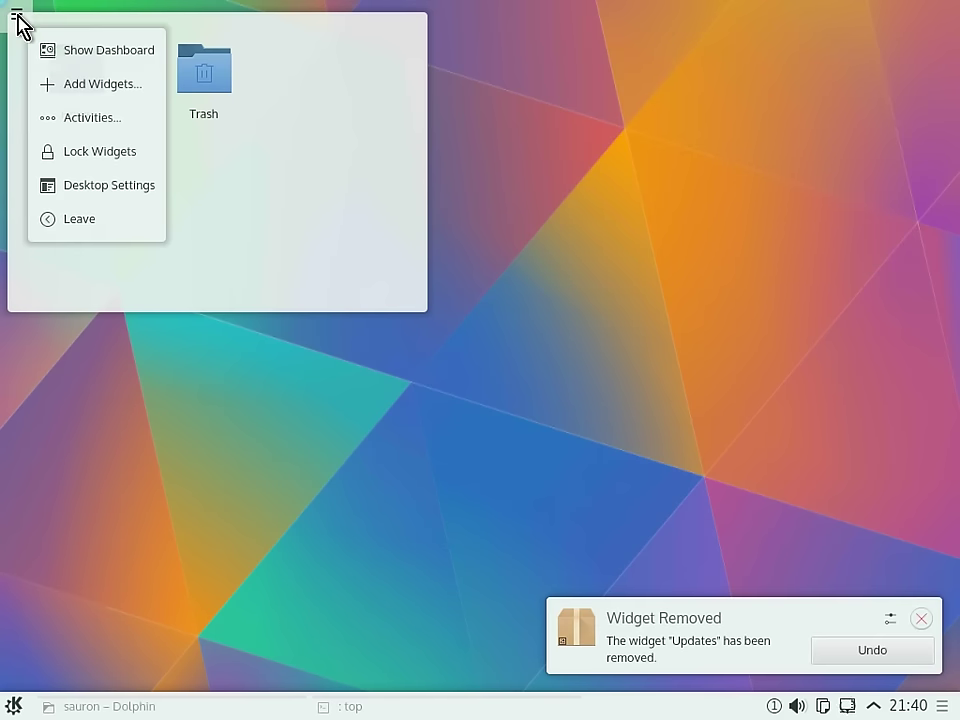
{"action": "left_click", "coordinate": [78, 88]}
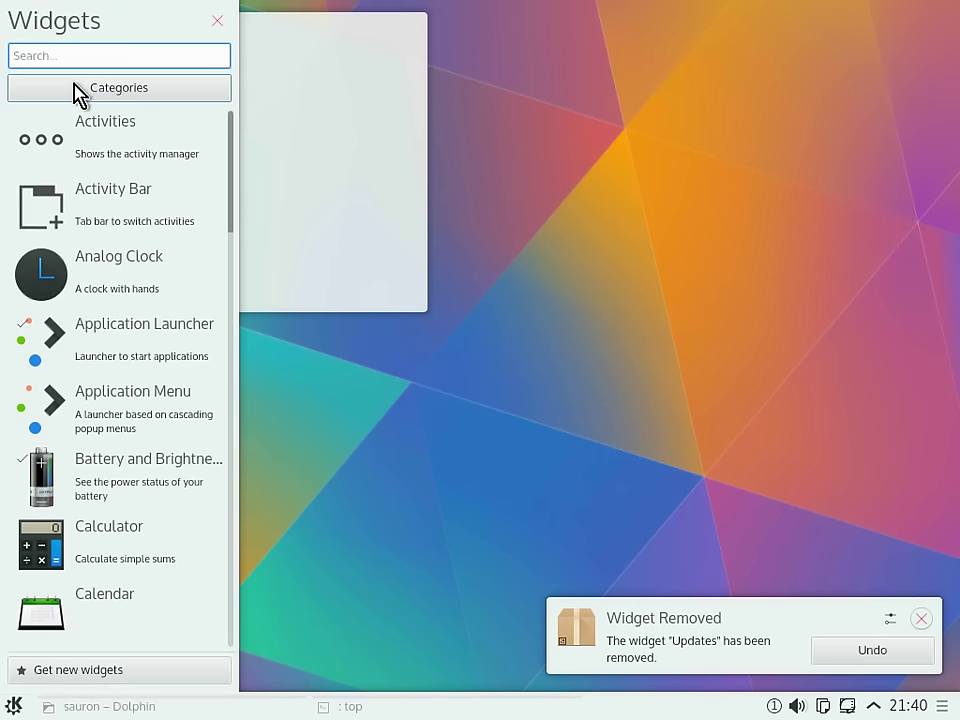
{"action": "left_click", "coordinate": [74, 92]}
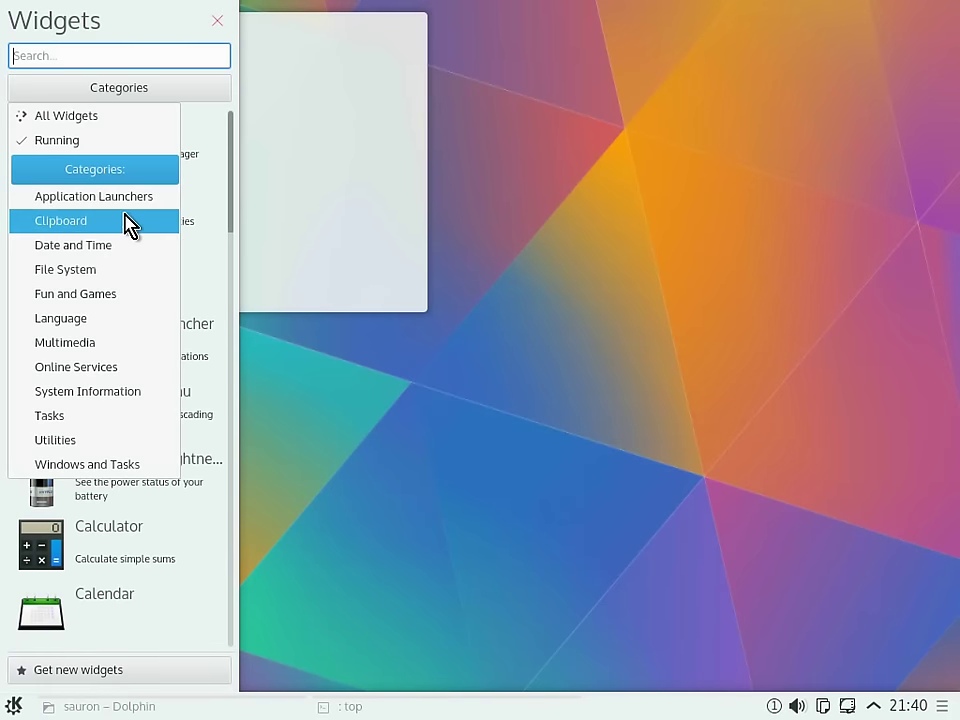
{"action": "left_click", "coordinate": [22, 247]}
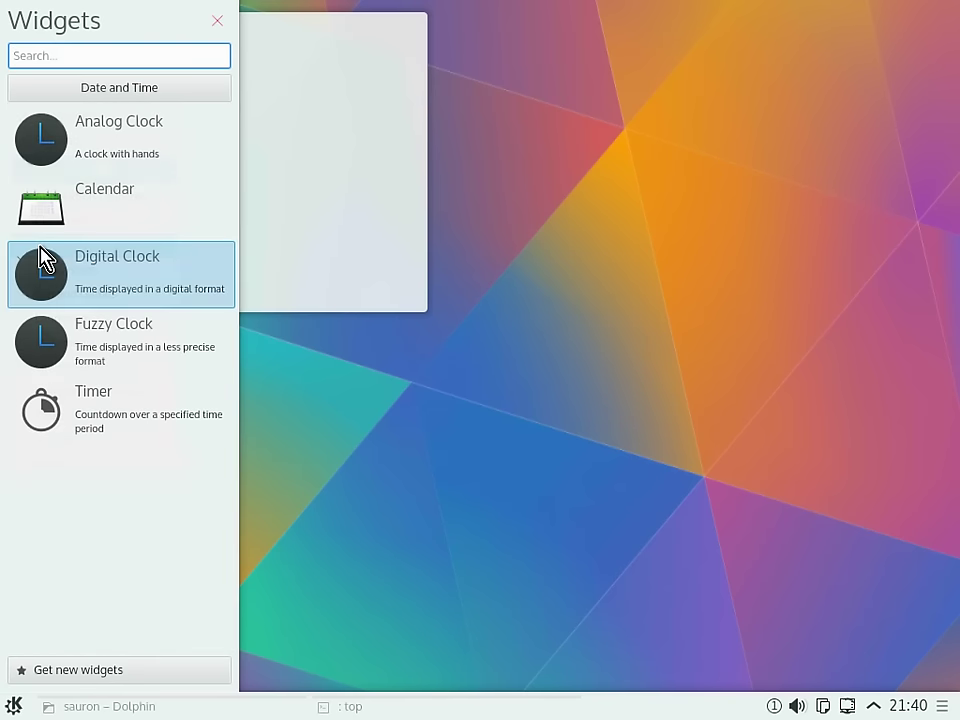
{"action": "left_click", "coordinate": [42, 96]}
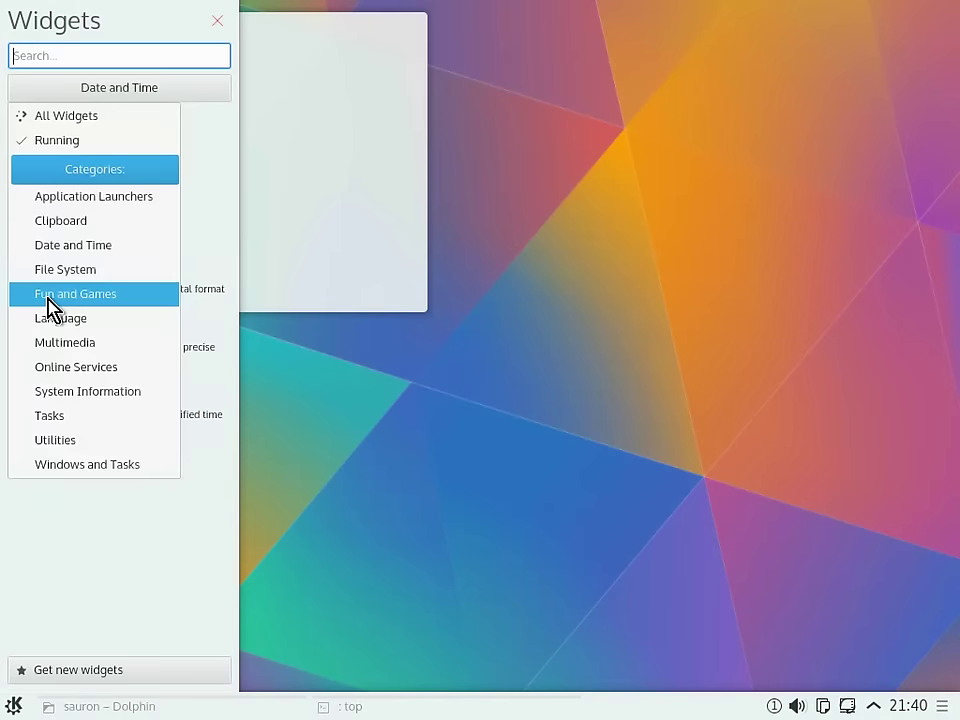
{"action": "left_click", "coordinate": [48, 293]}
- Filter the widgets by System Information and place the System Load Viewer on the desktop beside the Folder widget
{"action": "left_click", "coordinate": [72, 96]}
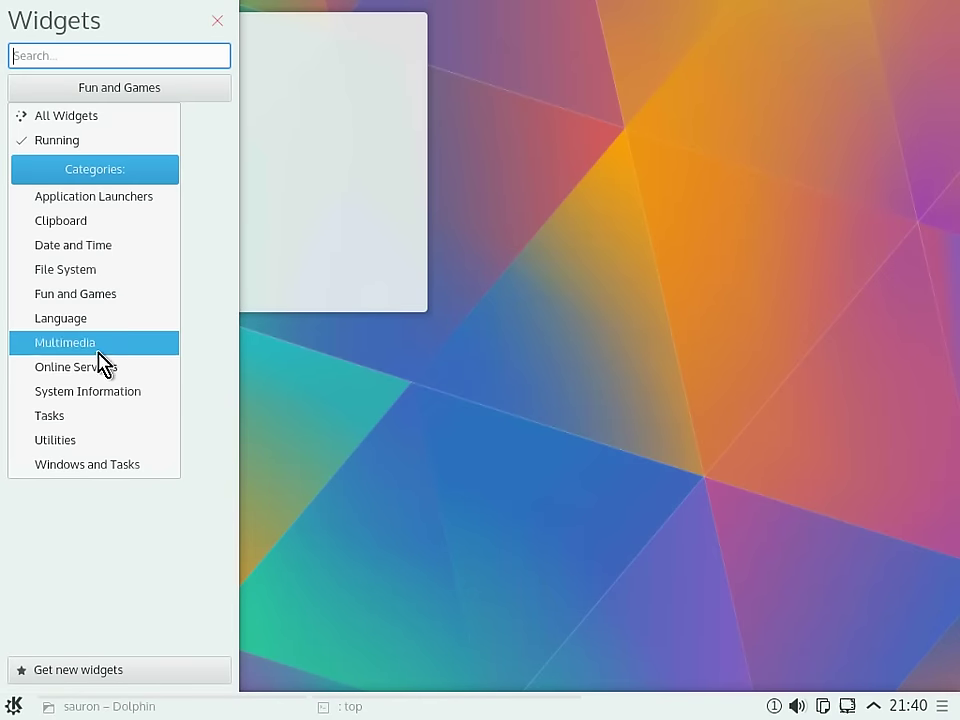
{"action": "left_click", "coordinate": [59, 397]}
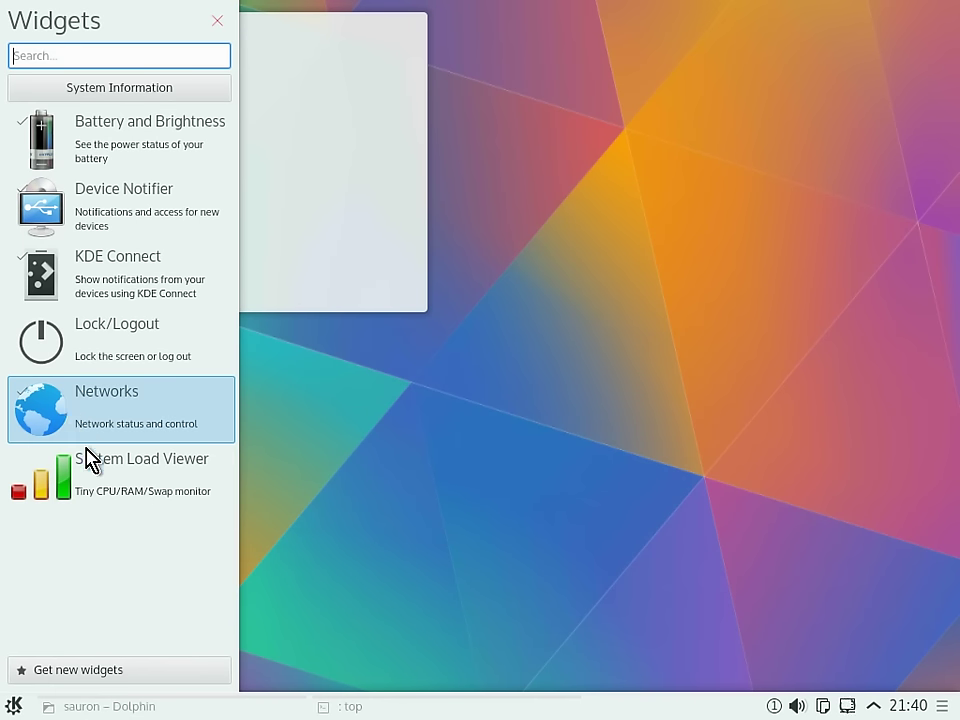
{"action": "left_click_drag", "start_coordinate": [97, 476], "coordinate": [523, 73]}
{"action": "left_click", "coordinate": [588, 90]}
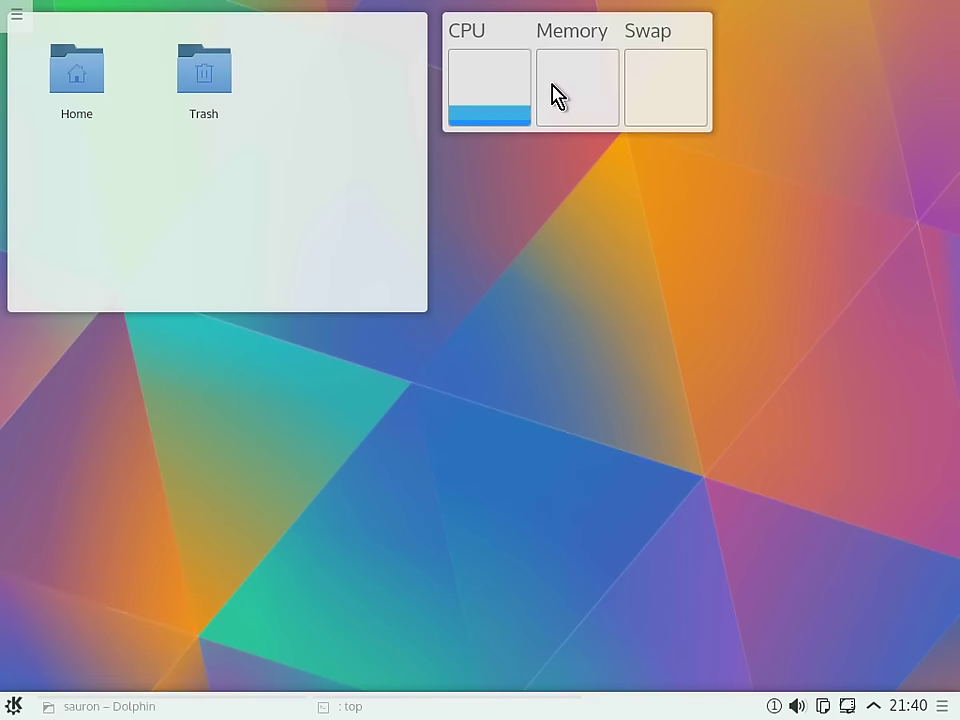
- Open the widget list, view the Windows and Tasks category, and close the list
{"action": "mouse_move", "coordinate": [353, 212]}
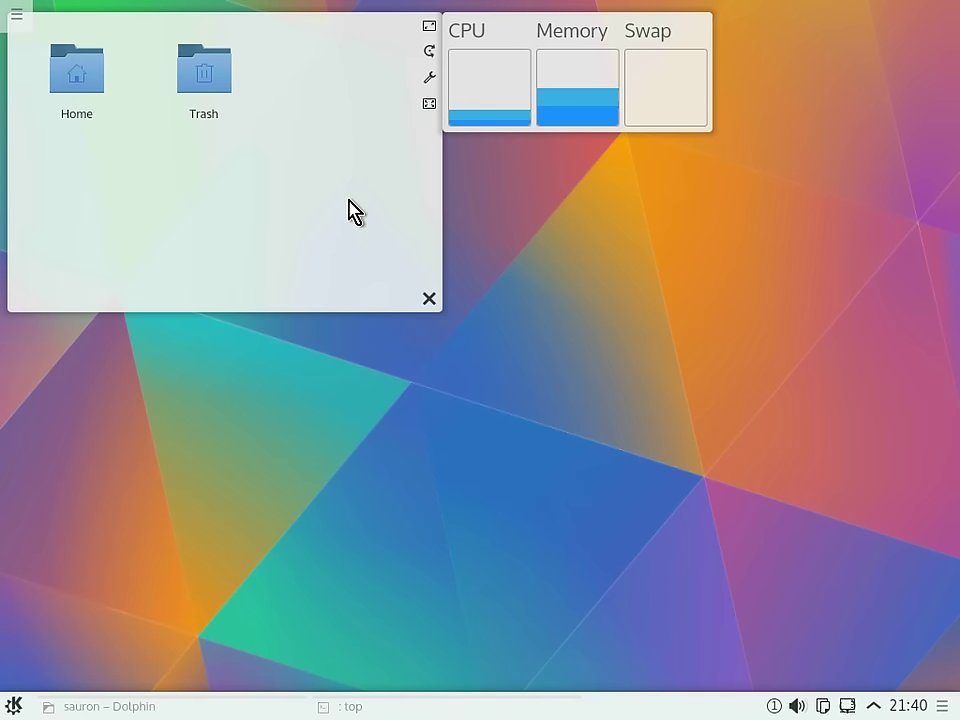
{"action": "left_click", "coordinate": [16, 15]}
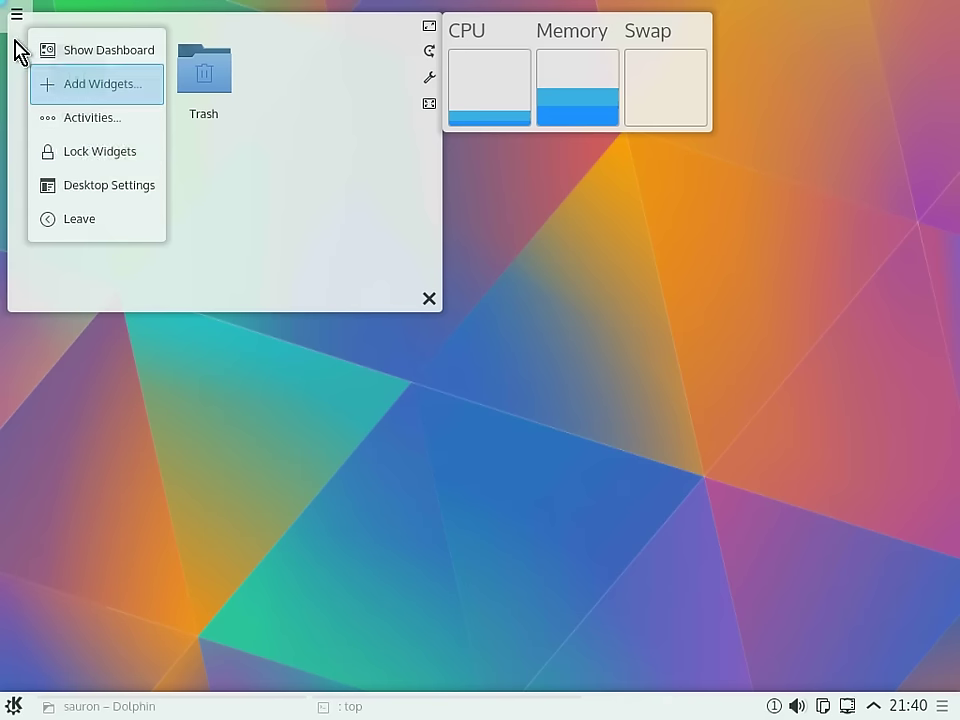
{"action": "left_click", "coordinate": [76, 85]}
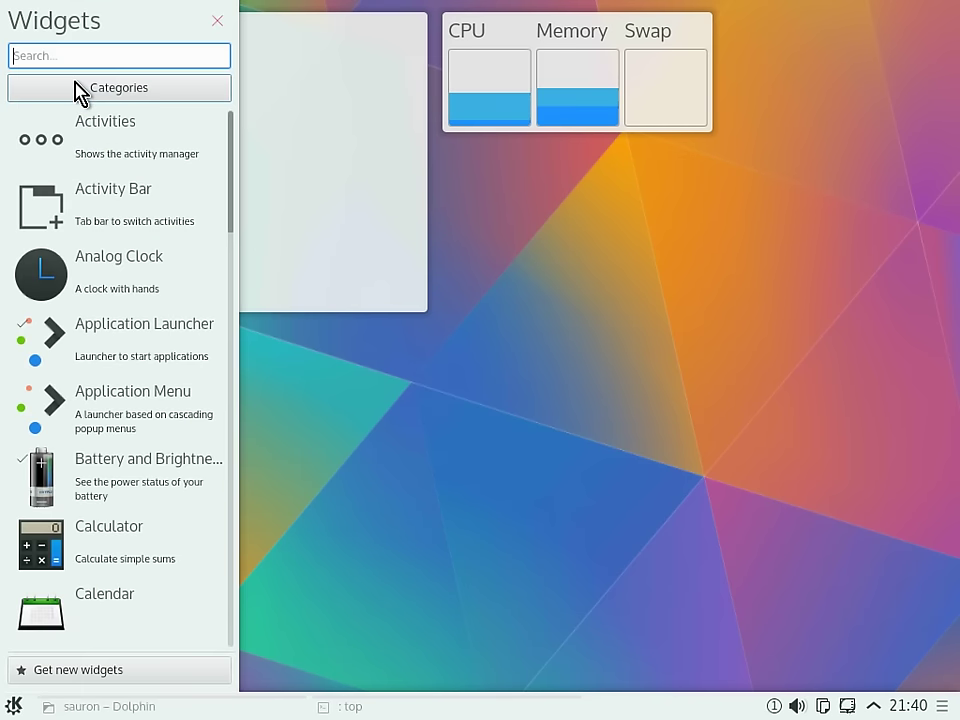
{"action": "left_click", "coordinate": [93, 90]}
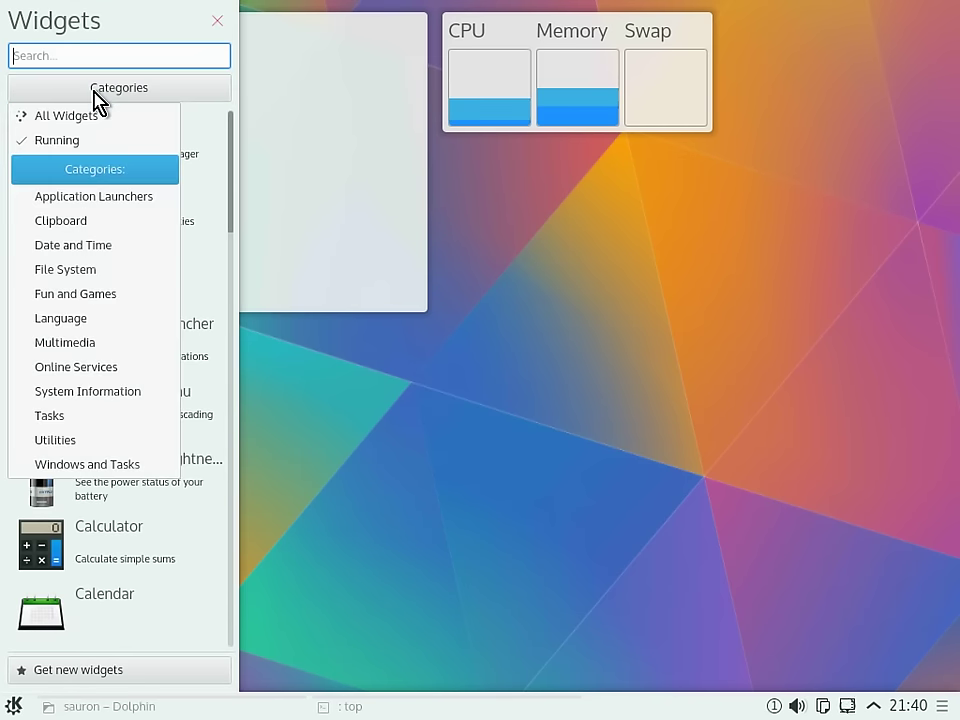
{"action": "left_click", "coordinate": [80, 467]}
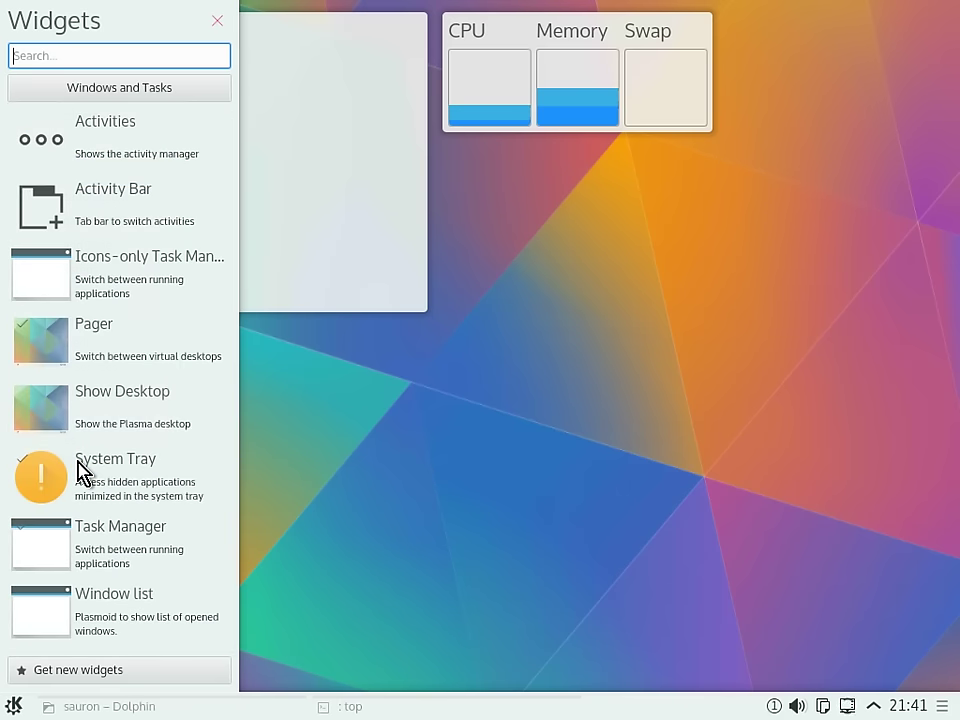
{"action": "left_click", "coordinate": [481, 437]}
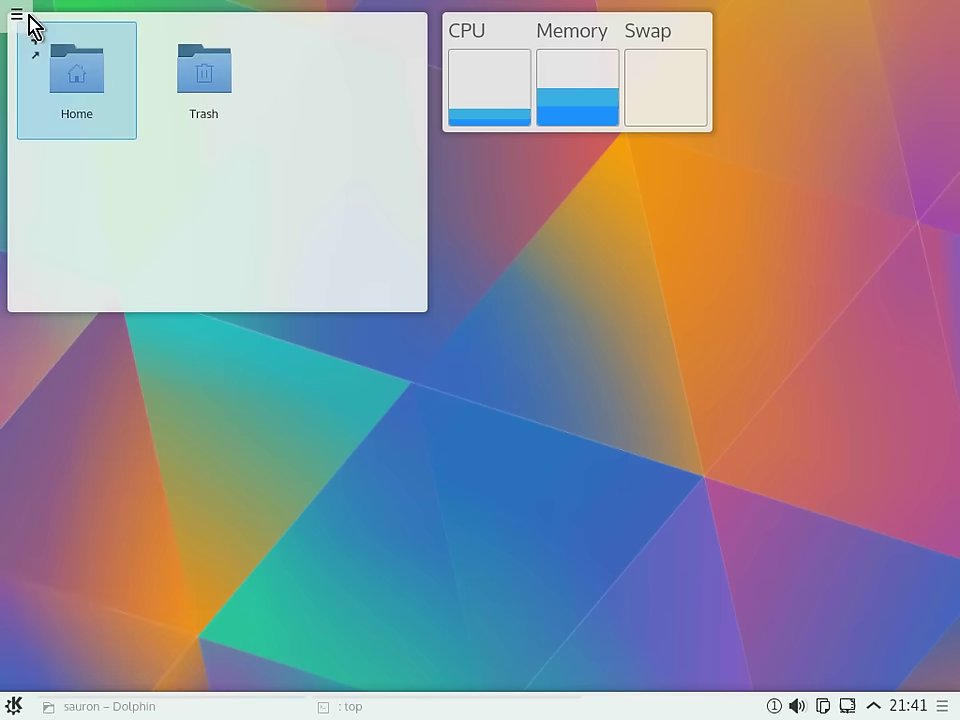
- Open the Home folder from the Folder widget and close the two new Dolphin windows
{"action": "left_click", "coordinate": [17, 15]}
{"action": "left_click", "coordinate": [112, 250]}
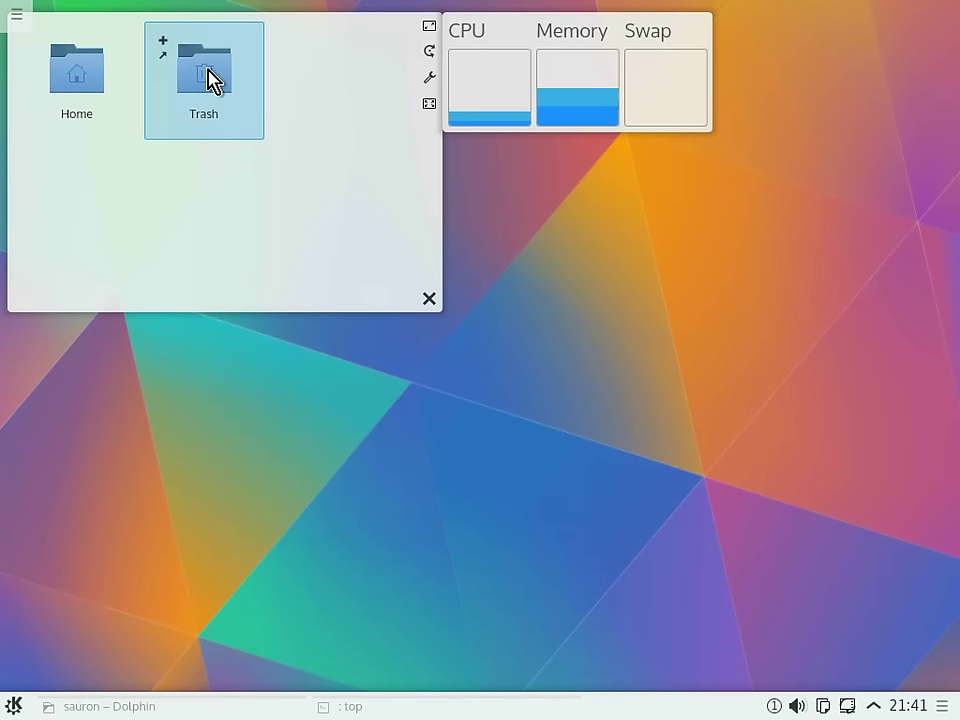
{"action": "left_click", "coordinate": [77, 90]}
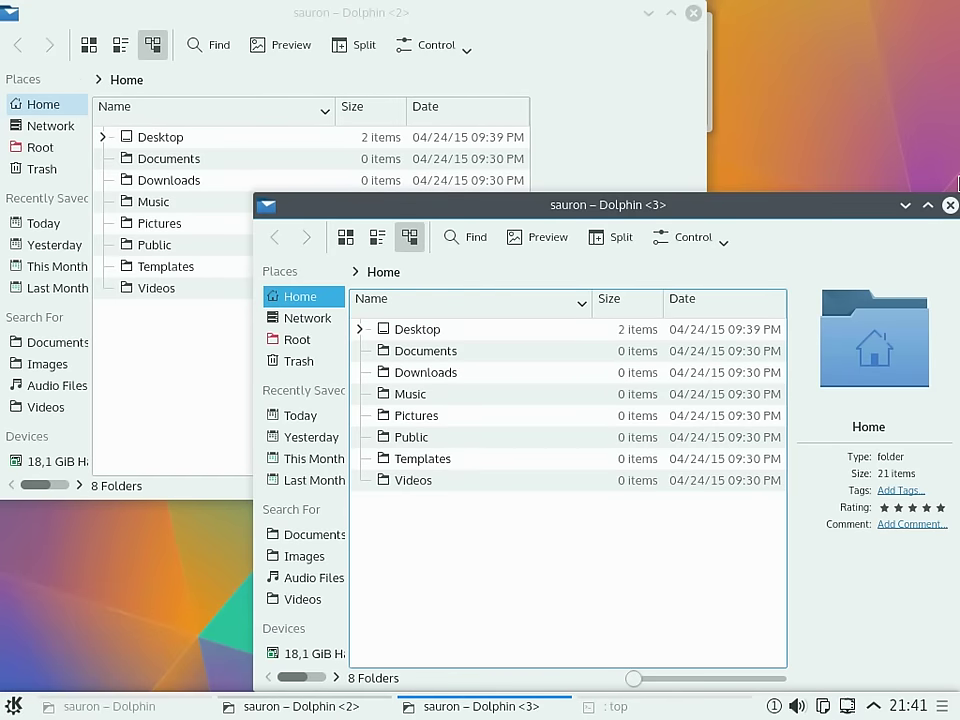
{"action": "key", "text": "ctrl+w"}
{"action": "left_click", "coordinate": [692, 14]}
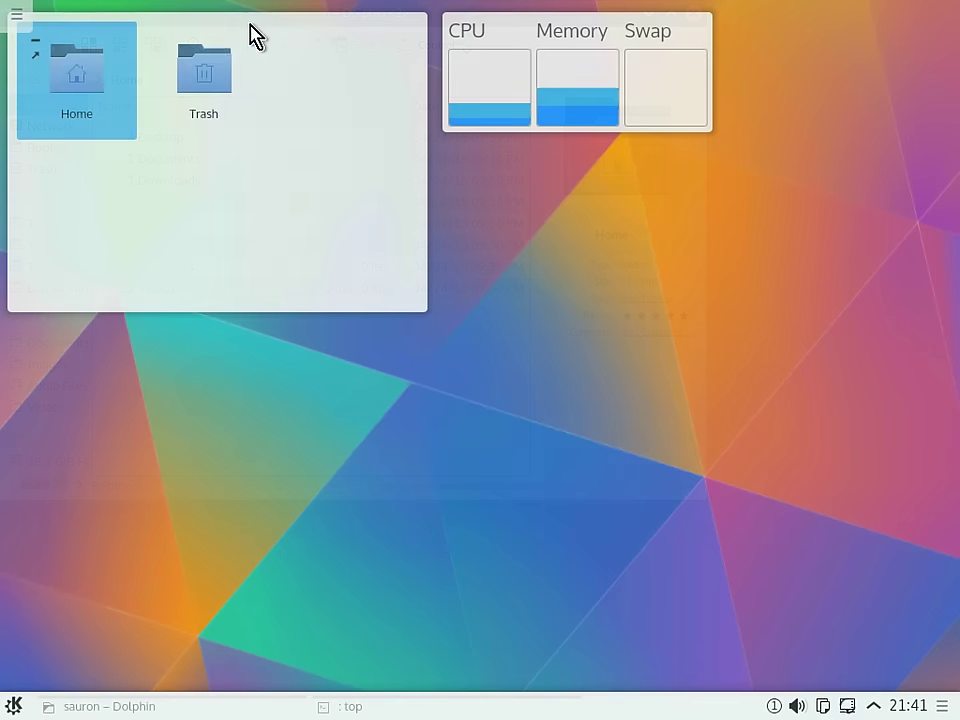
- Log out of the desktop session, closing the terminal window in which top is still running
{"action": "left_click", "coordinate": [18, 10]}
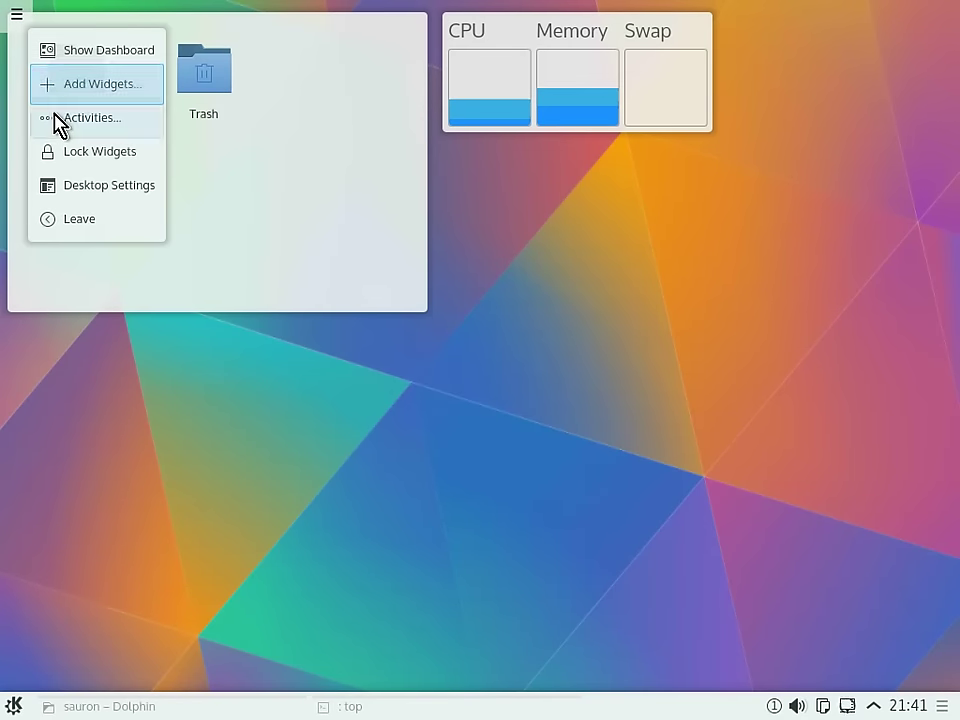
{"action": "left_click", "coordinate": [65, 227]}
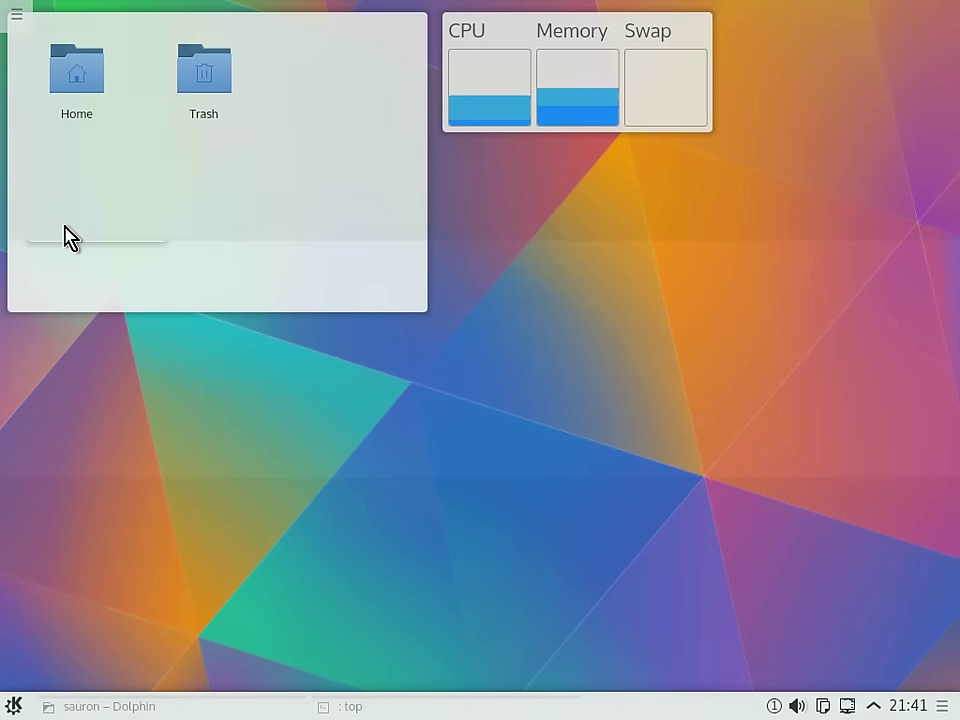
{"action": "left_click", "coordinate": [516, 450]}
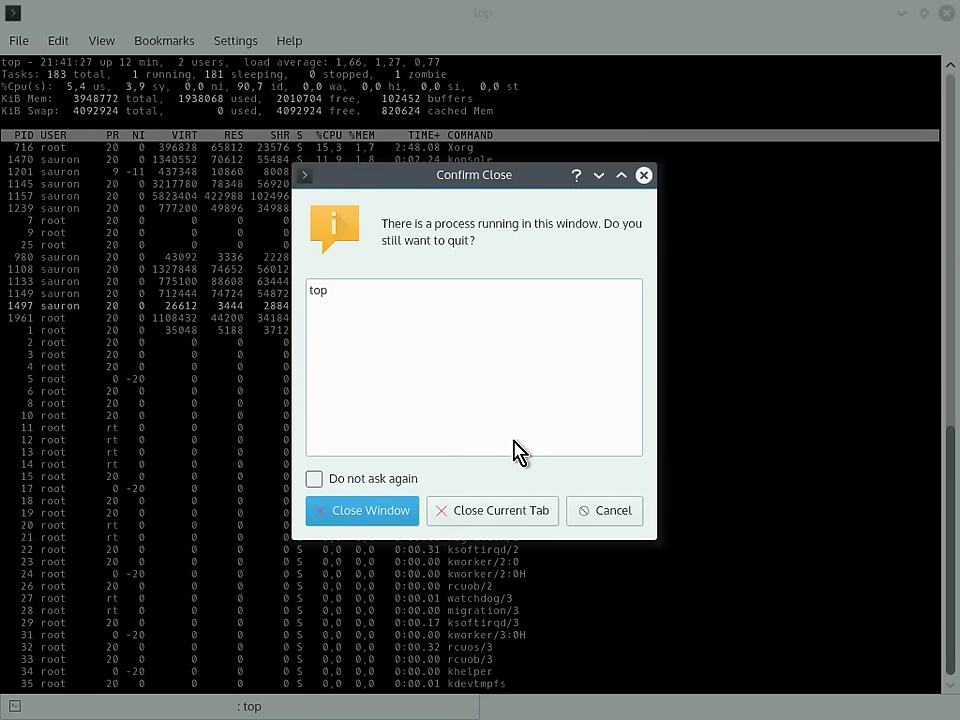
{"action": "left_click", "coordinate": [386, 512]}
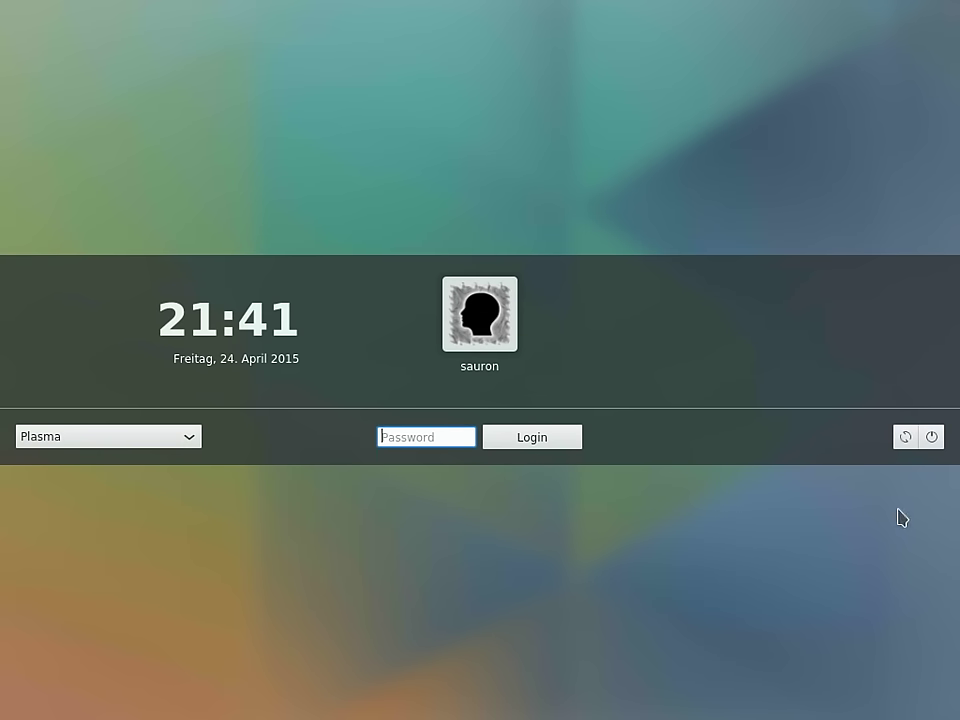
- Bring up the reboot countdown on the login screen and cancel it, and view the available session types
{"action": "left_click", "coordinate": [909, 440]}
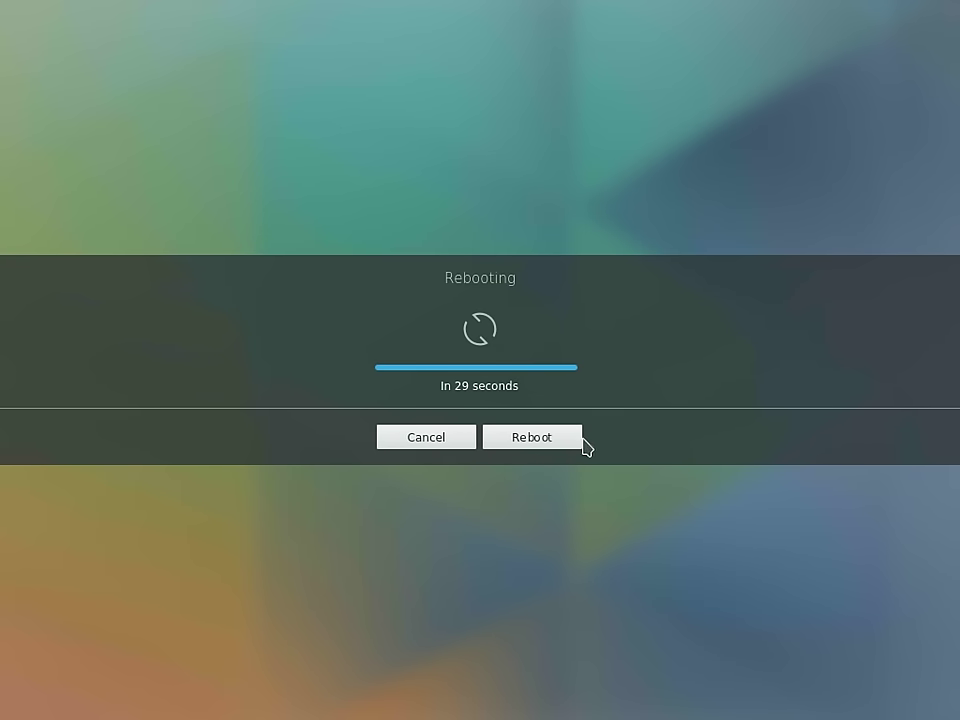
{"action": "left_click", "coordinate": [427, 437]}
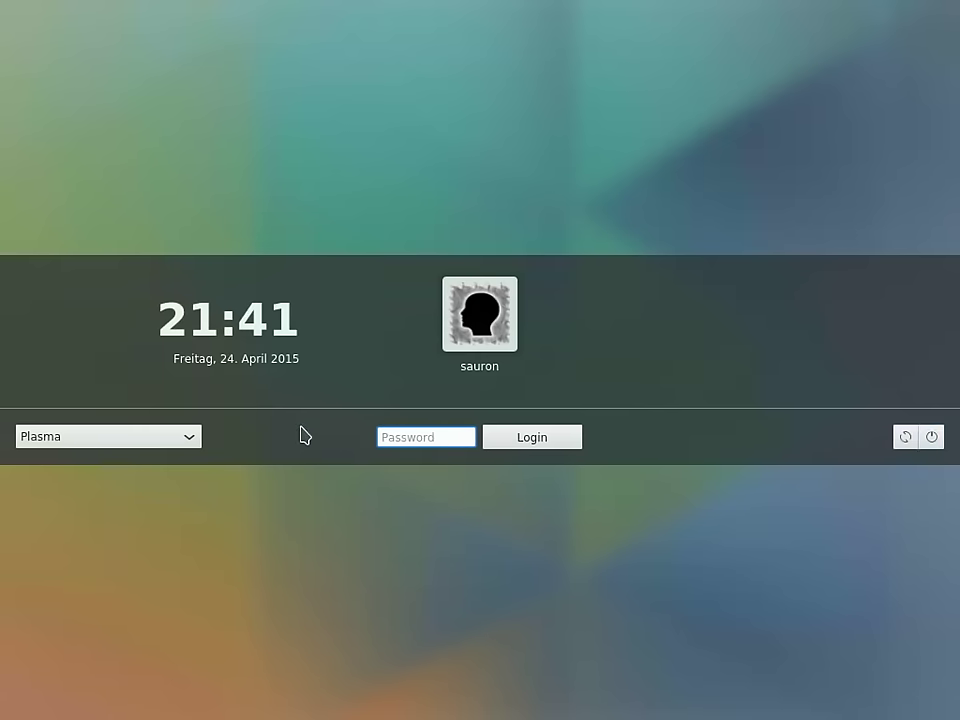
{"action": "left_click", "coordinate": [190, 438]}
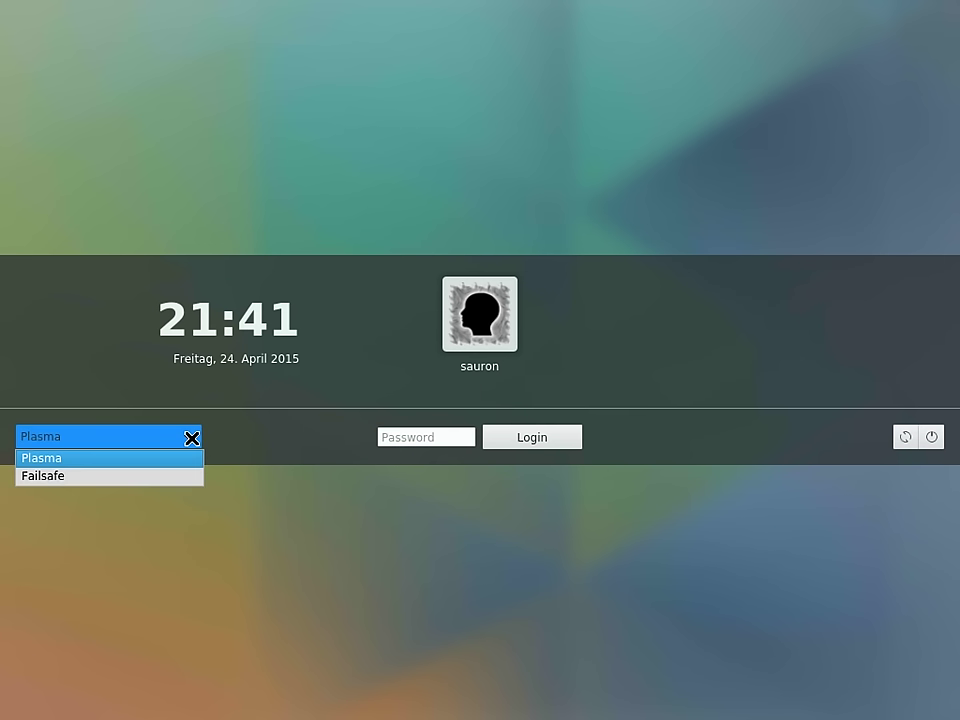
{"action": "left_click", "coordinate": [216, 359]}
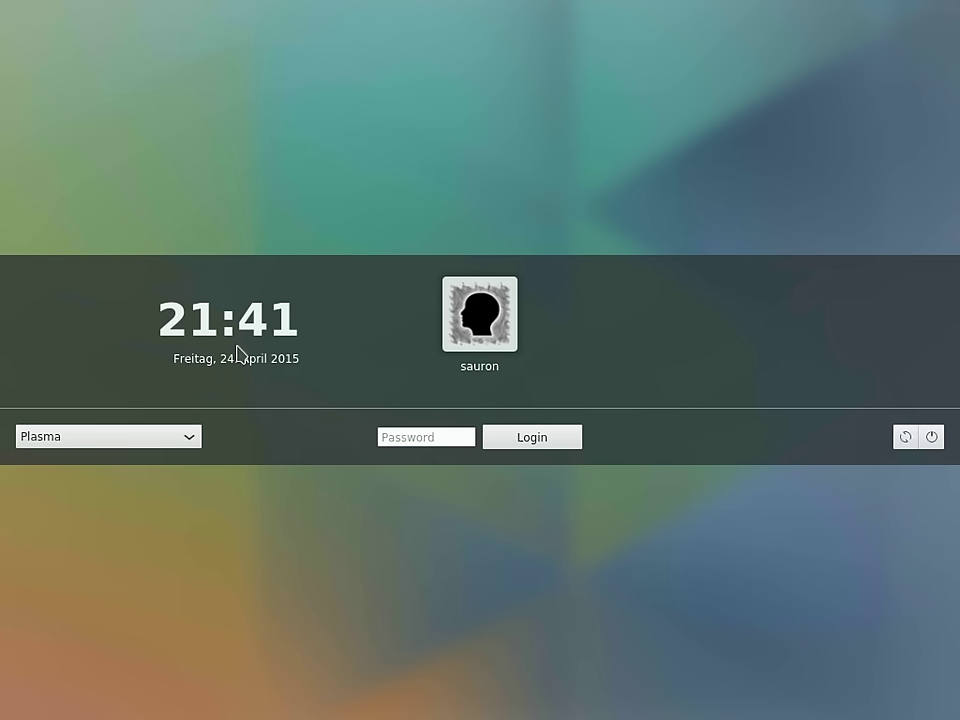
- Request a system shutdown from the login screen
{"action": "left_click", "coordinate": [931, 444]}
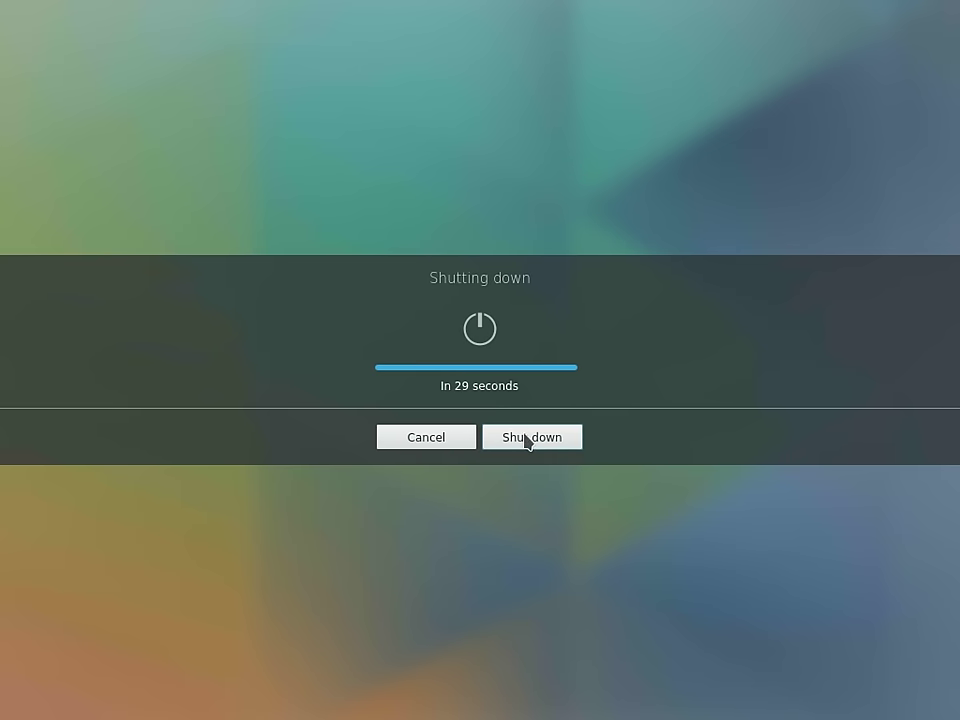